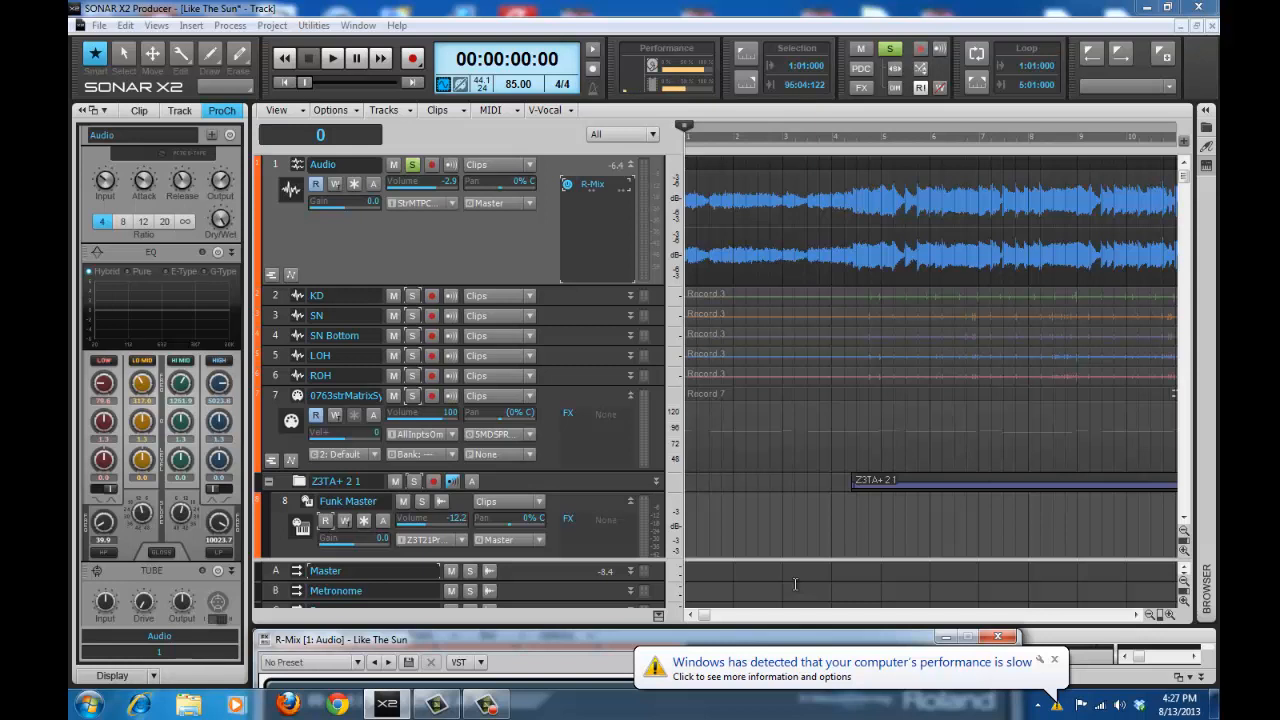
Dismiss the performance notification, open the Audio track's R-Mix effect, and move its window fully into view over the tracks
{"action": "left_click", "coordinate": [1053, 661]}
{"action": "left_click", "coordinate": [595, 187]}
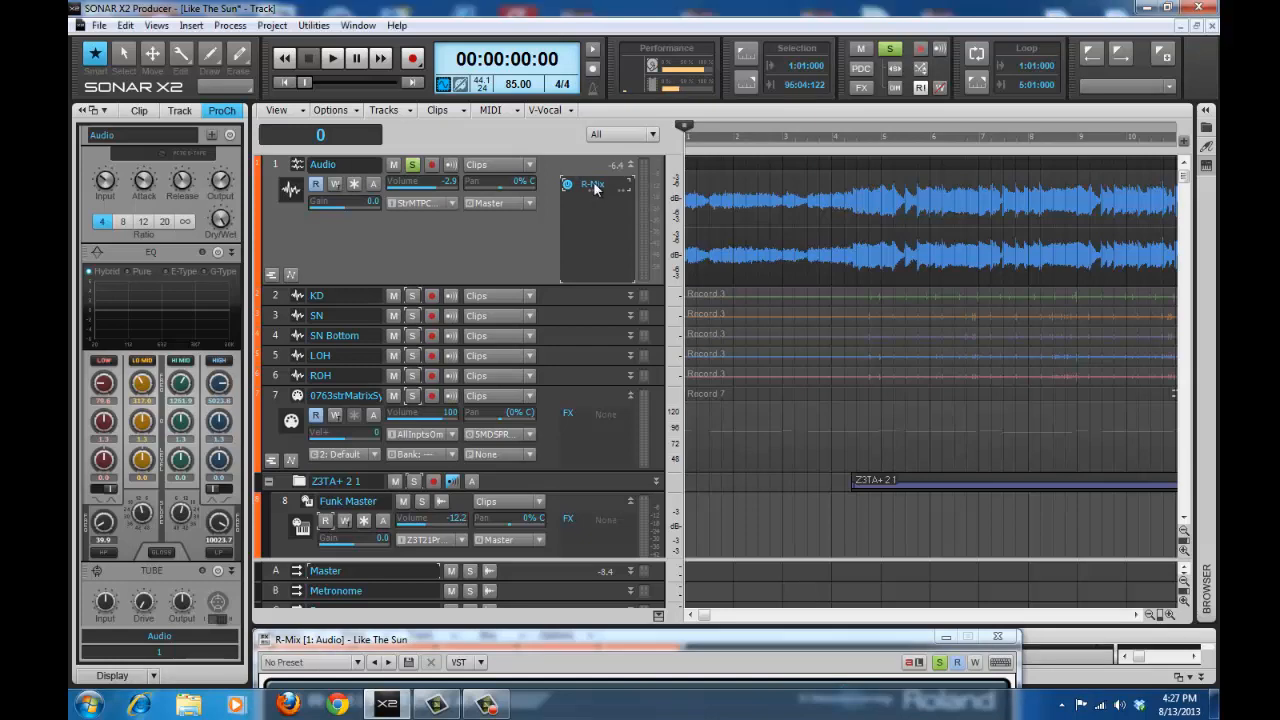
{"action": "double_click", "coordinate": [595, 187]}
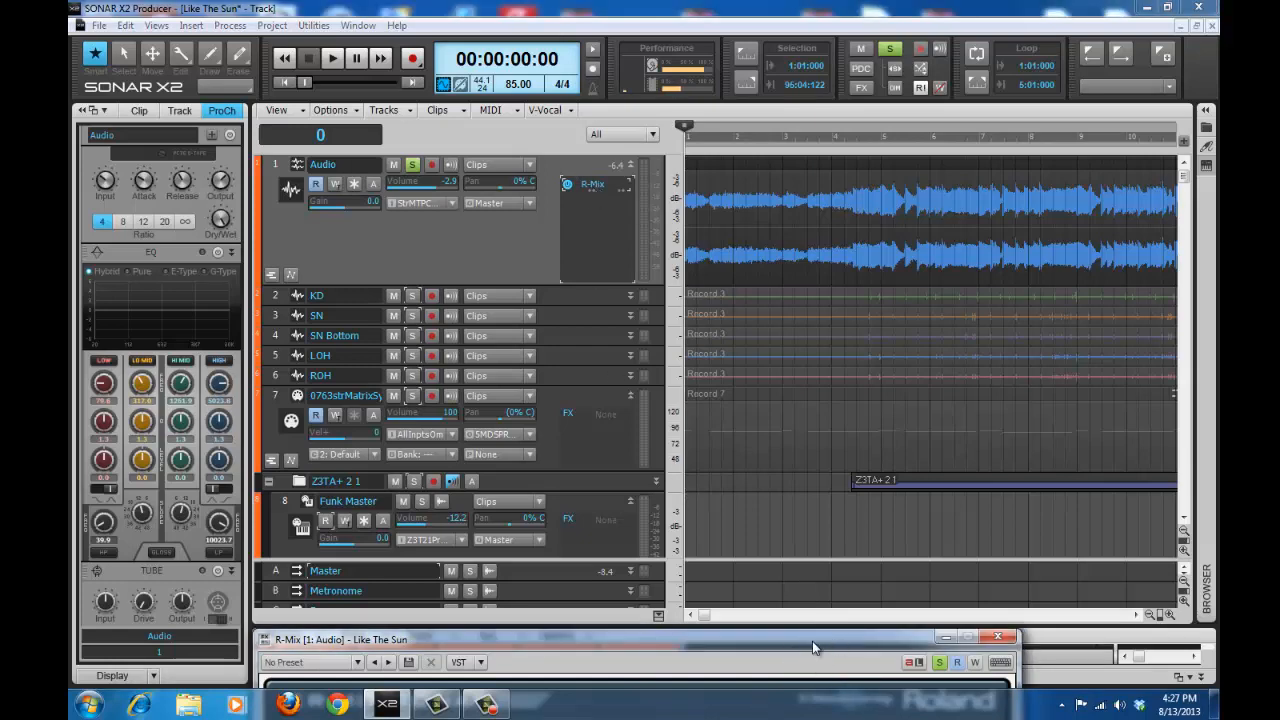
{"action": "left_click_drag", "start_coordinate": [812, 641], "coordinate": [873, 240]}
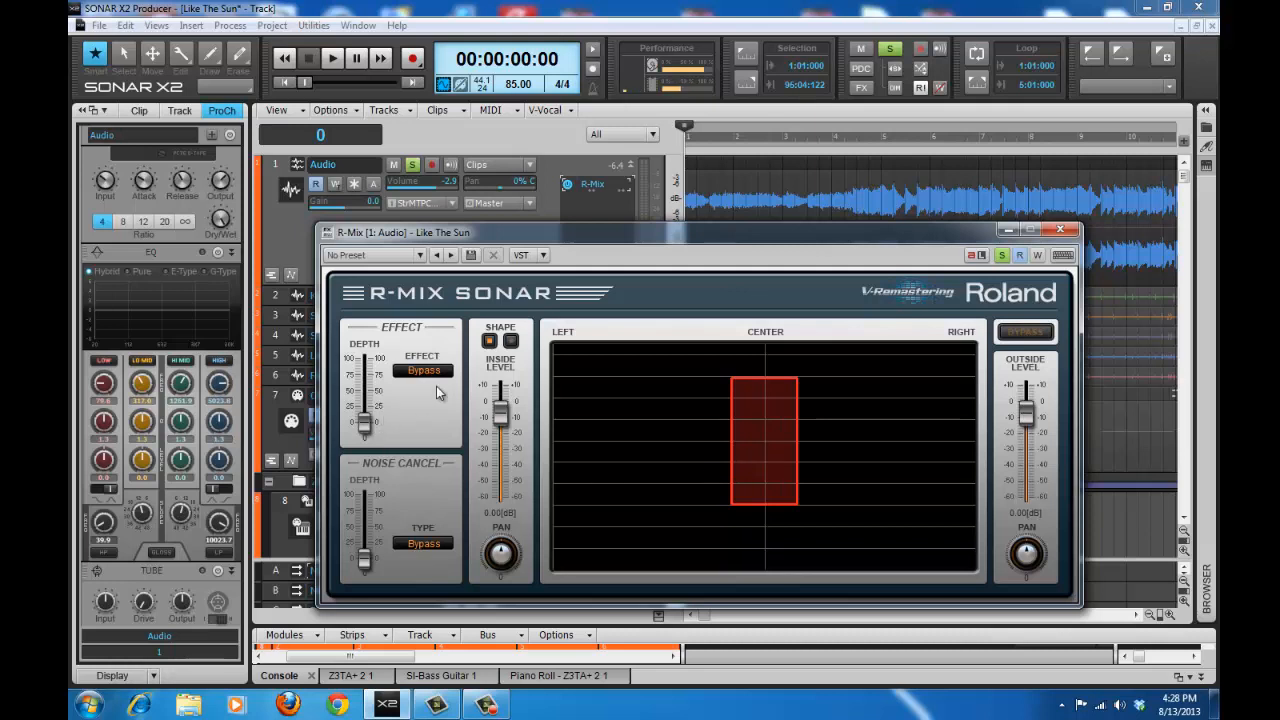
Try the elliptical selection shape, return to the rectangle, and resize it into a wider, shorter near-square around the centre
{"action": "left_click", "coordinate": [512, 342]}
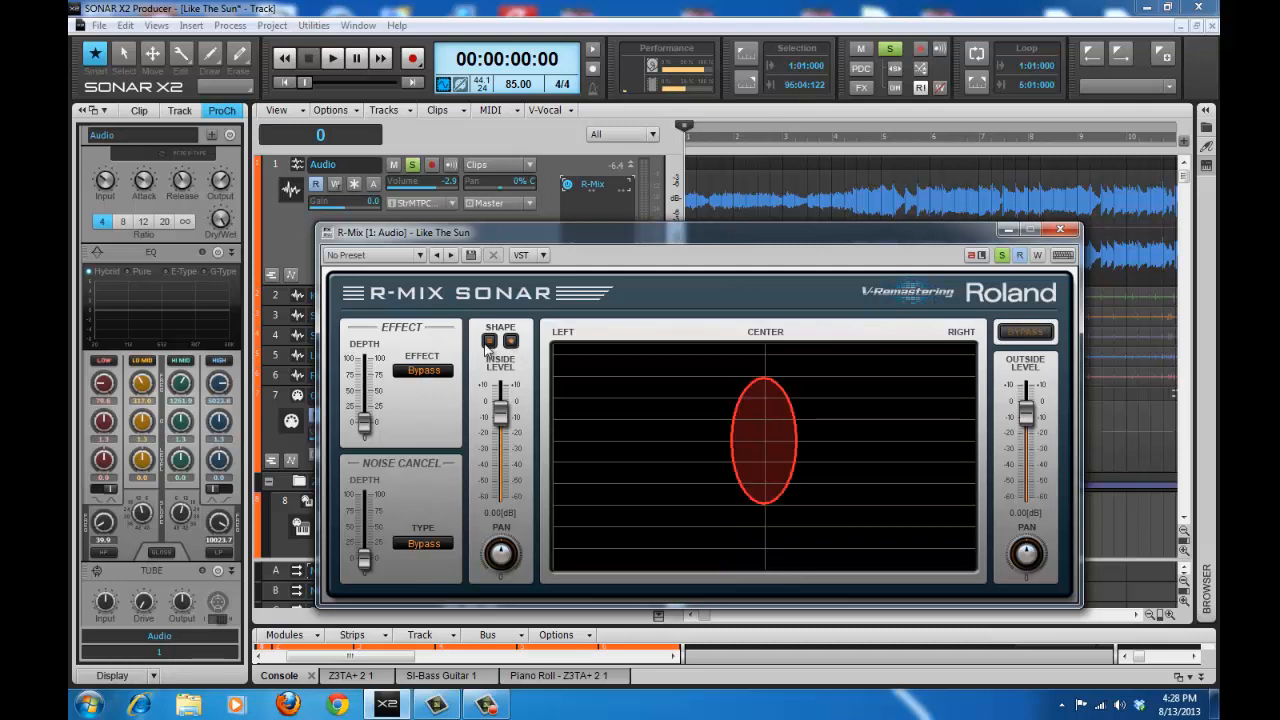
{"action": "left_click", "coordinate": [489, 342]}
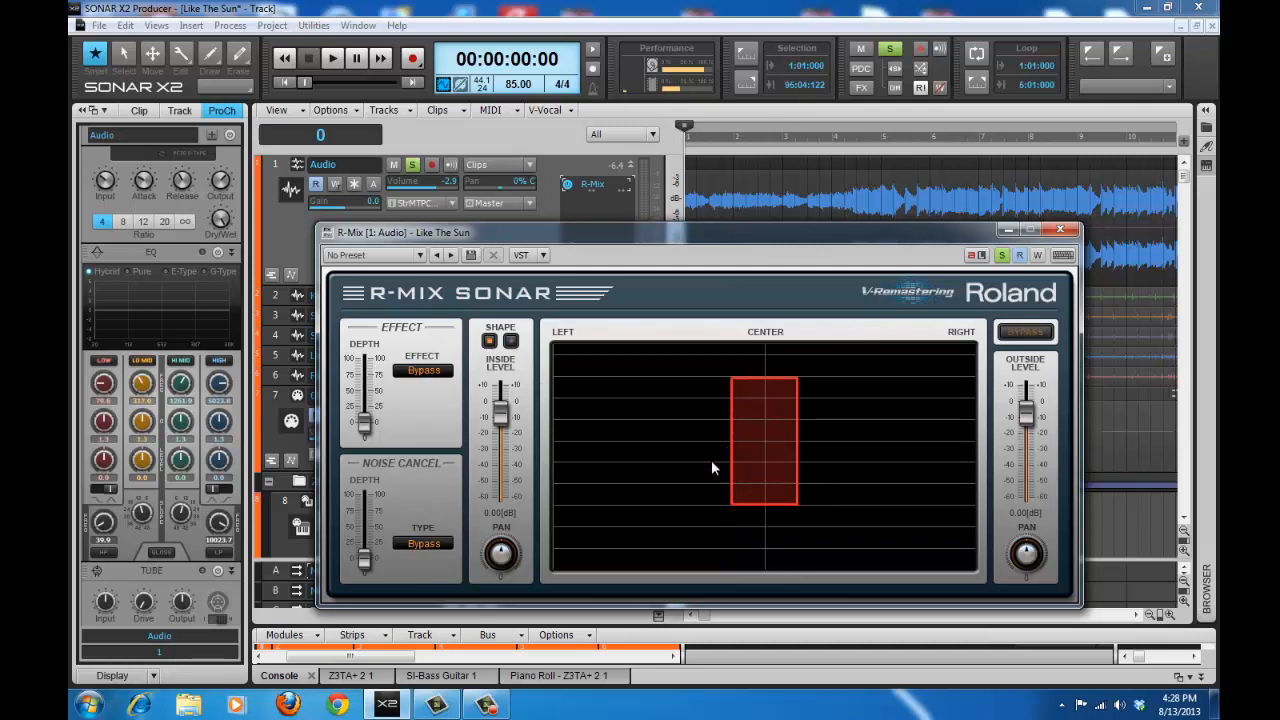
{"action": "mouse_move", "coordinate": [732, 437]}
{"action": "left_mouse_down"}
{"action": "mouse_move", "coordinate": [649, 439]}
{"action": "mouse_move", "coordinate": [709, 438]}
{"action": "left_mouse_up"}
{"action": "mouse_move", "coordinate": [772, 503]}
{"action": "left_mouse_down"}
{"action": "mouse_move", "coordinate": [774, 555]}
{"action": "mouse_move", "coordinate": [772, 485]}
{"action": "left_mouse_up"}
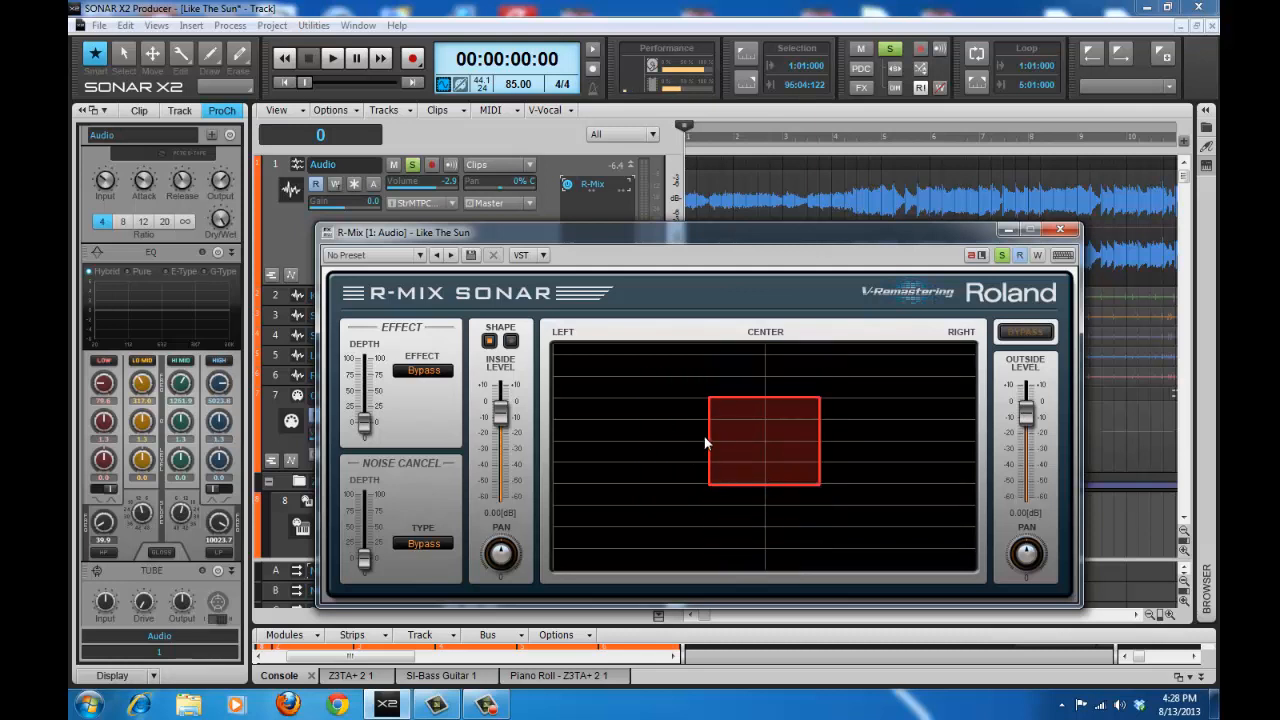
{"action": "mouse_move", "coordinate": [708, 440]}
{"action": "left_mouse_down"}
{"action": "mouse_move", "coordinate": [613, 440]}
{"action": "mouse_move", "coordinate": [716, 440]}
{"action": "left_mouse_up"}
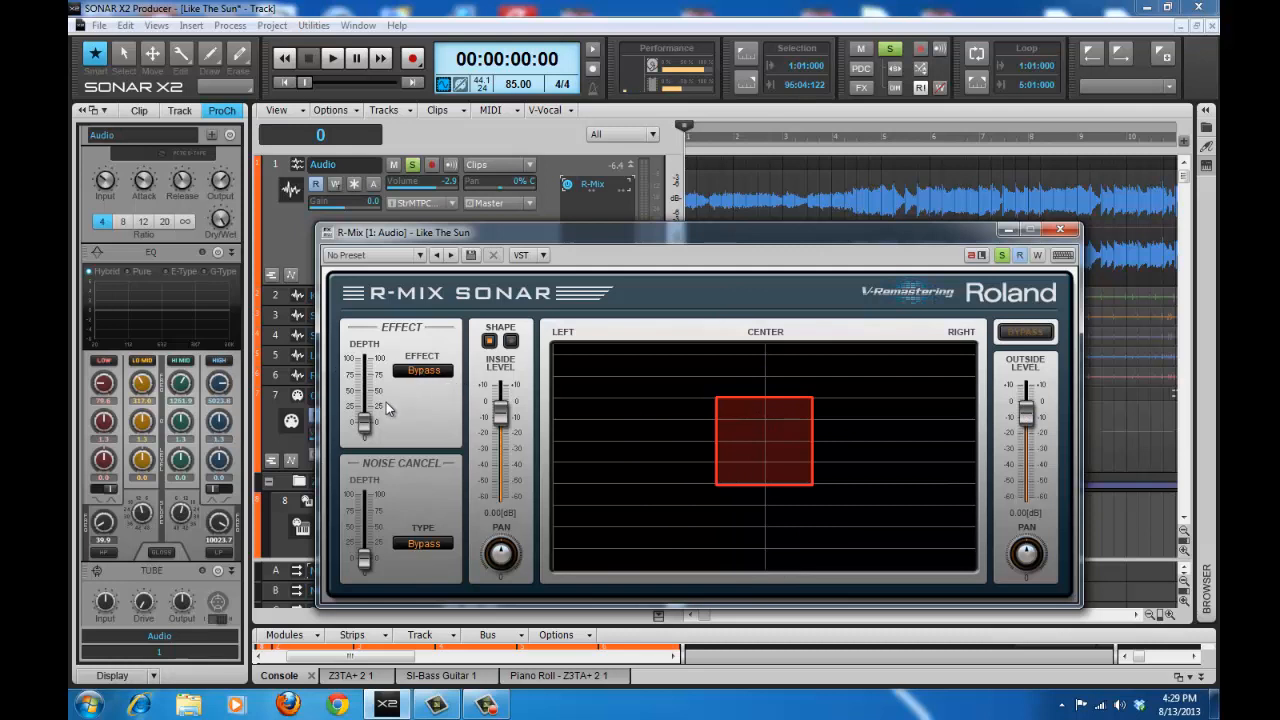
Raise the effect depth to 76, view the available effect types, and return the depth to 0
{"action": "left_click_drag", "start_coordinate": [365, 423], "coordinate": [371, 370]}
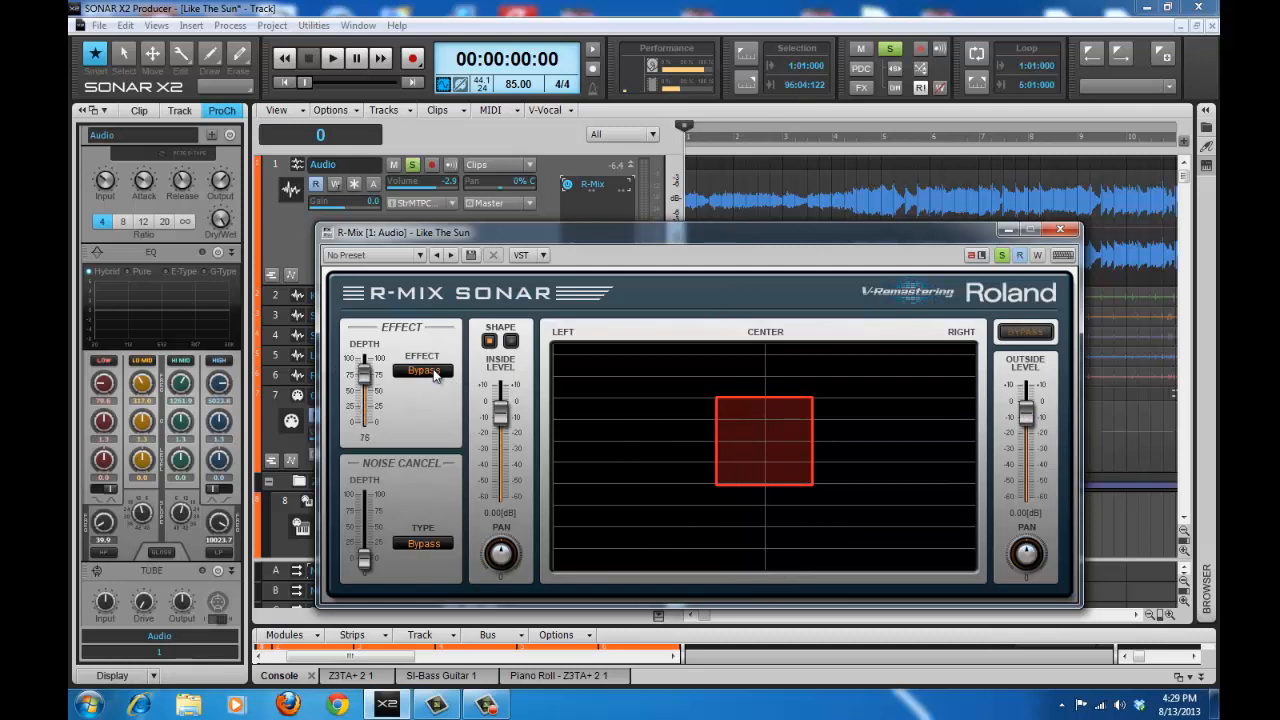
{"action": "left_click", "coordinate": [432, 371]}
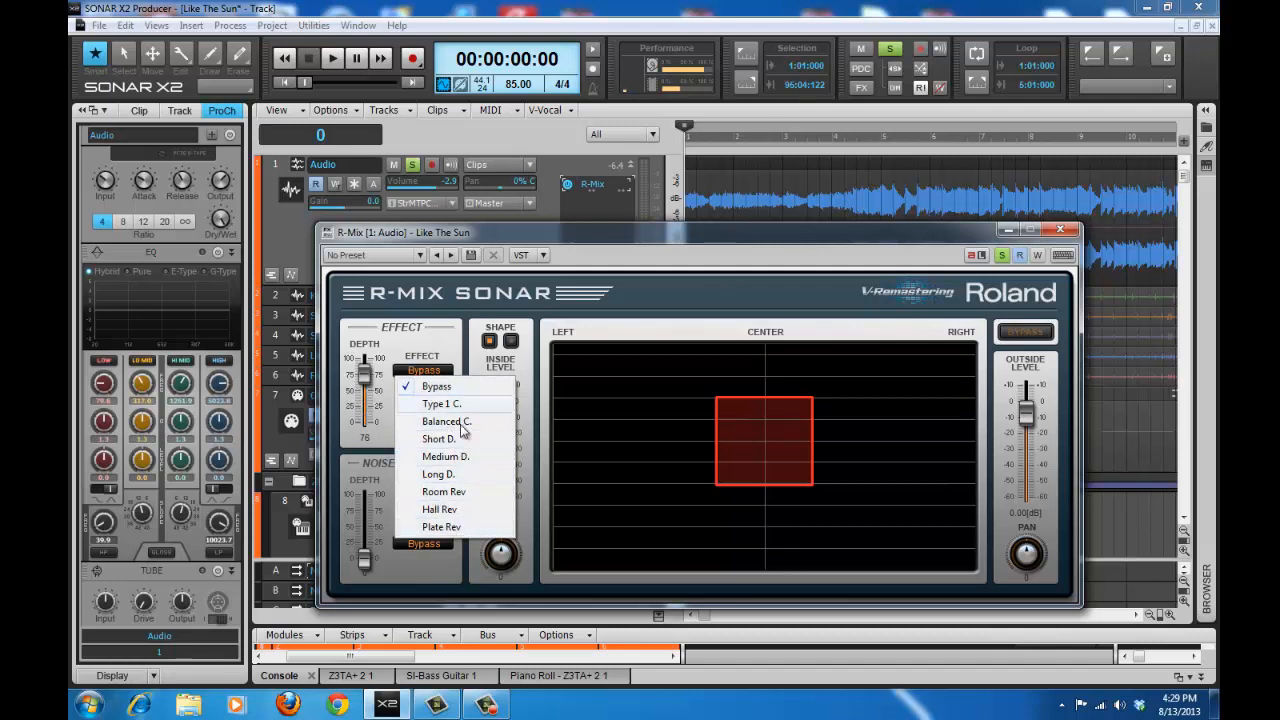
{"action": "left_click", "coordinate": [441, 342]}
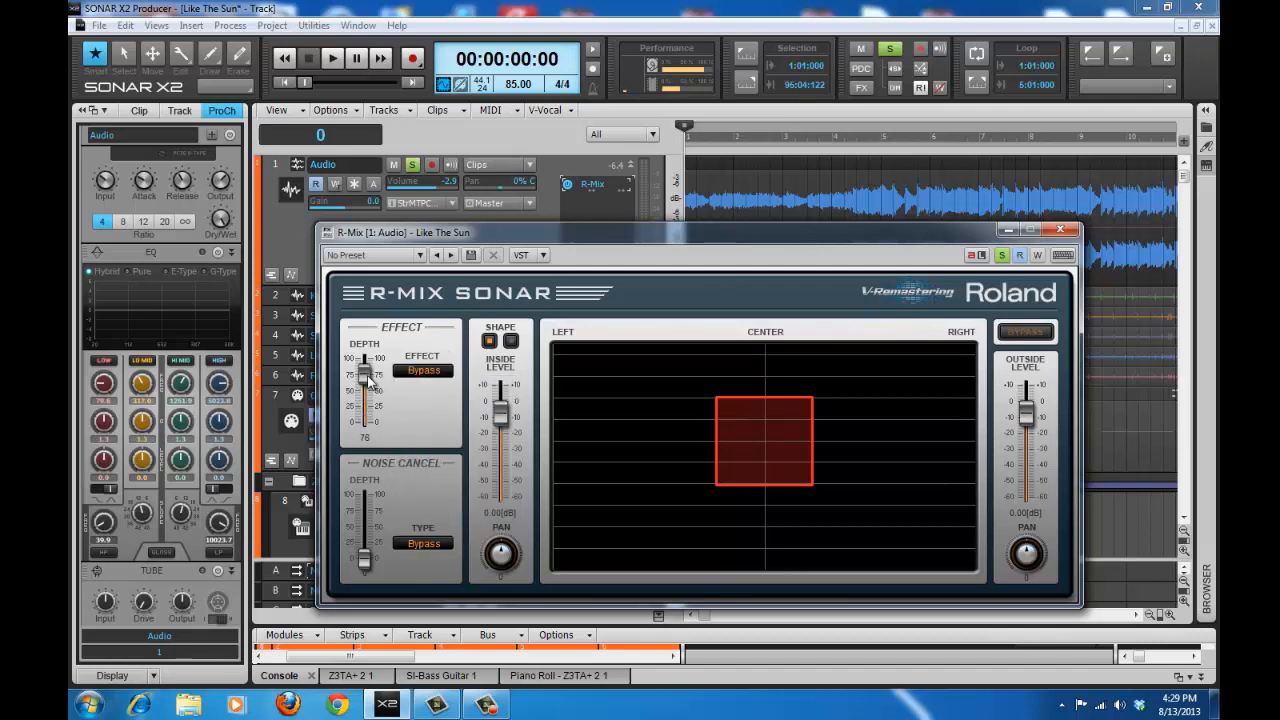
{"action": "left_click_drag", "start_coordinate": [365, 373], "coordinate": [365, 423]}
Set the noise cancel depth to 75 and view the noise types, keeping Bypass
{"action": "left_click_drag", "start_coordinate": [350, 562], "coordinate": [366, 508]}
{"action": "left_click", "coordinate": [423, 543]}
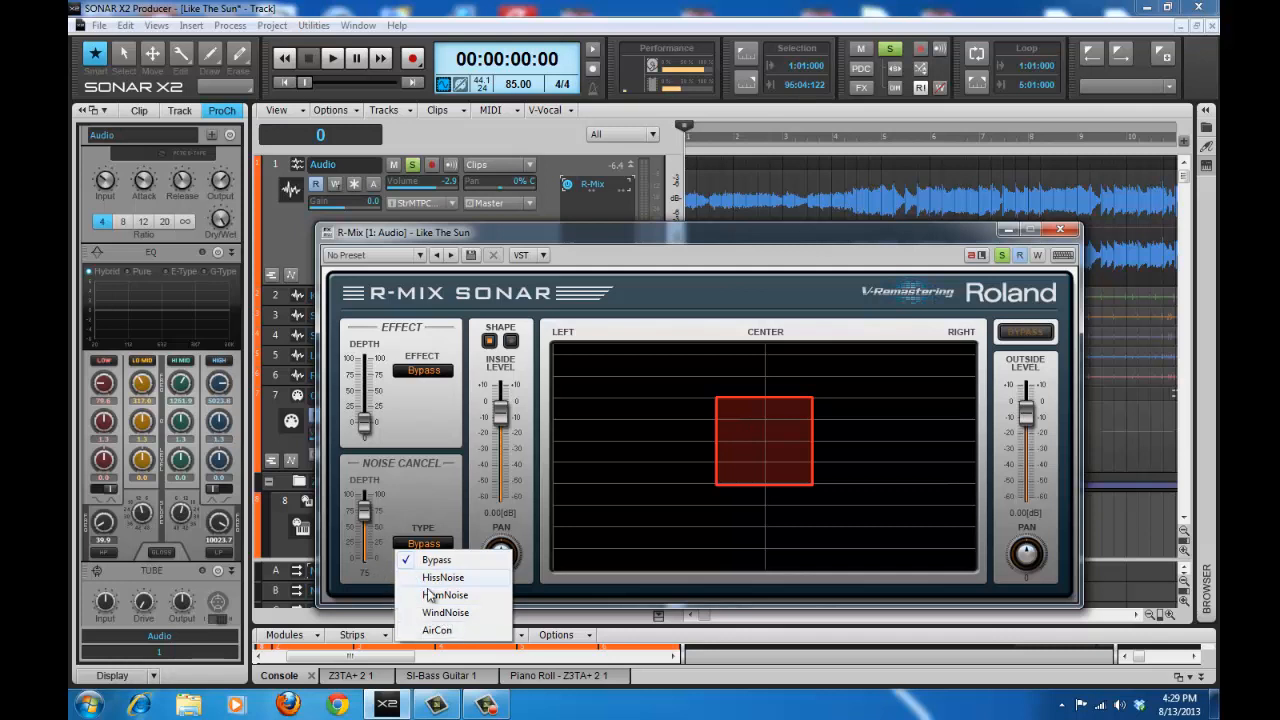
{"action": "left_click", "coordinate": [437, 496]}
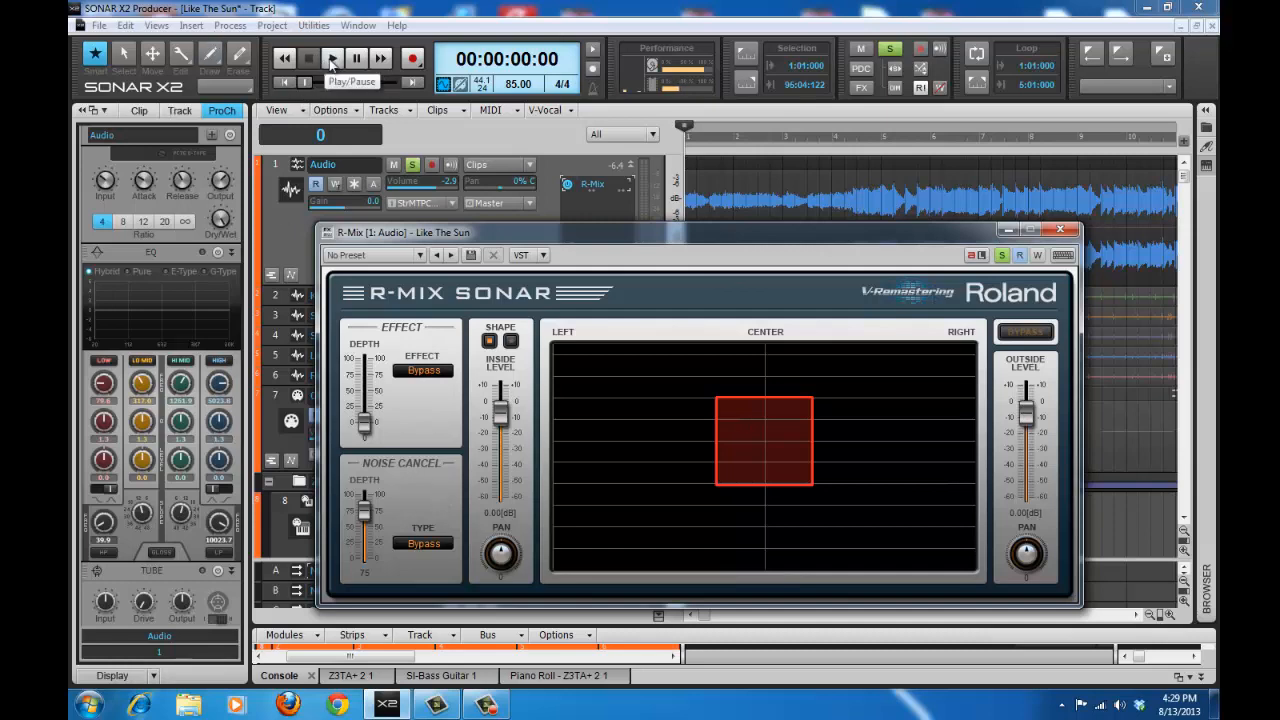
Play the song and raise the outside level to 3.60 dB and the inside level to 3.16 dB
{"action": "left_click", "coordinate": [333, 62]}
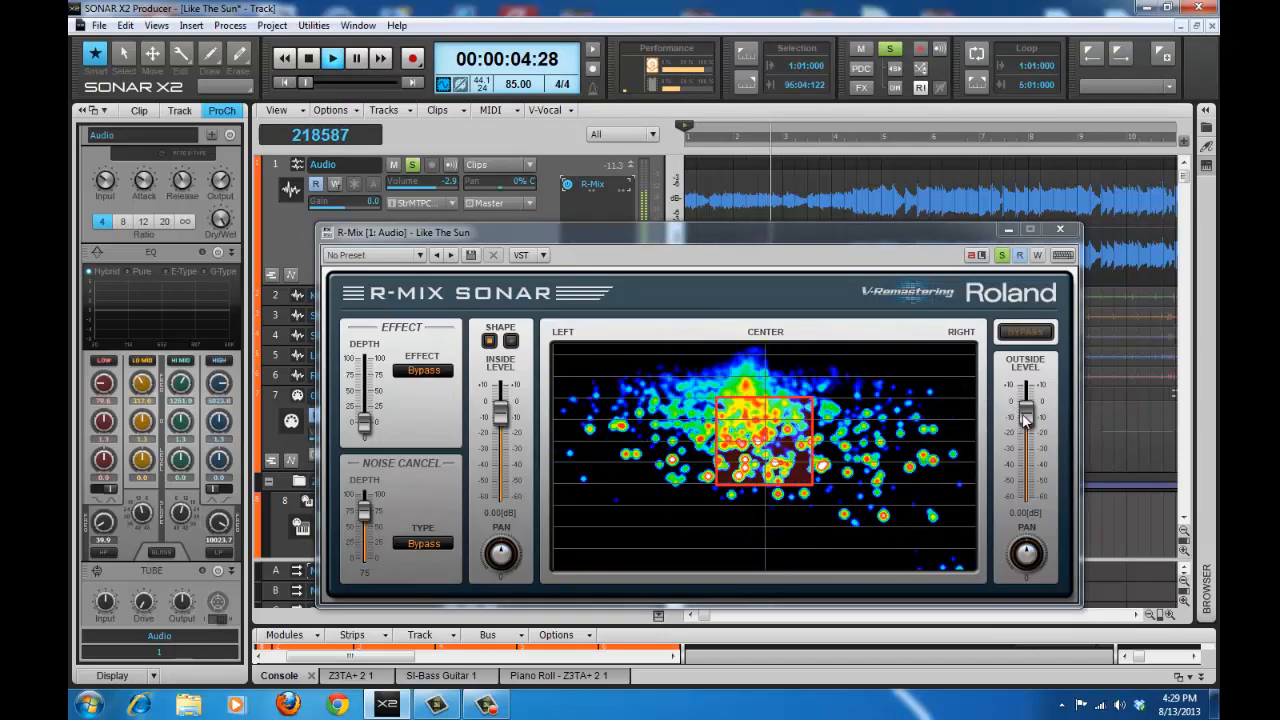
{"action": "left_click_drag", "start_coordinate": [1023, 418], "coordinate": [1024, 395]}
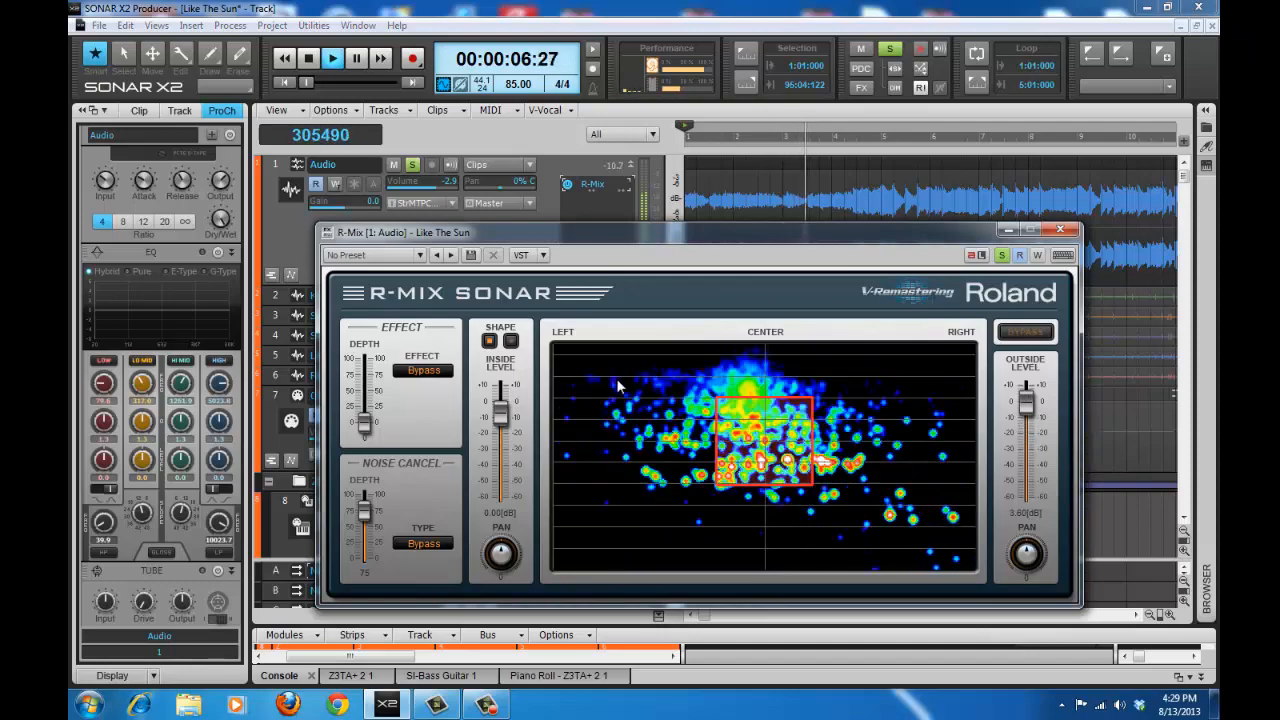
{"action": "left_click_drag", "start_coordinate": [501, 413], "coordinate": [504, 395]}
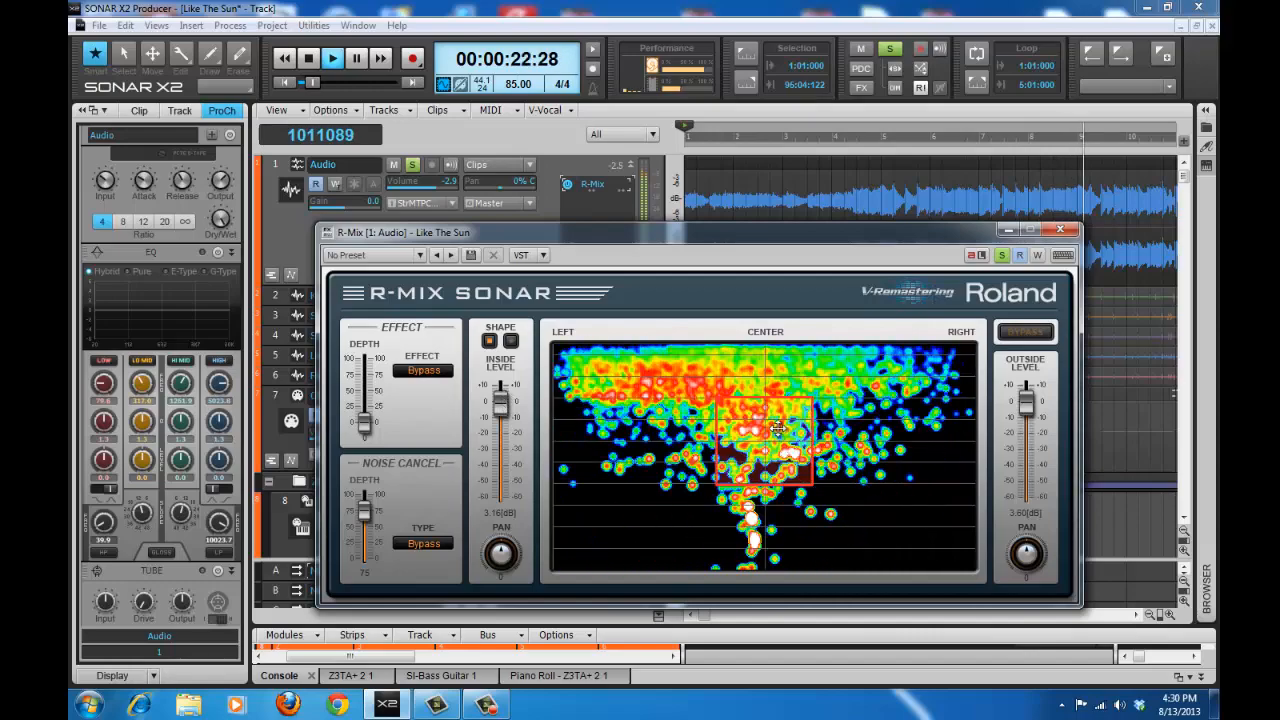
Move the selection over the low frequencies at the centre, lower the inside level to -60 dB, and stop playback after listening
{"action": "left_click_drag", "start_coordinate": [778, 428], "coordinate": [777, 515]}
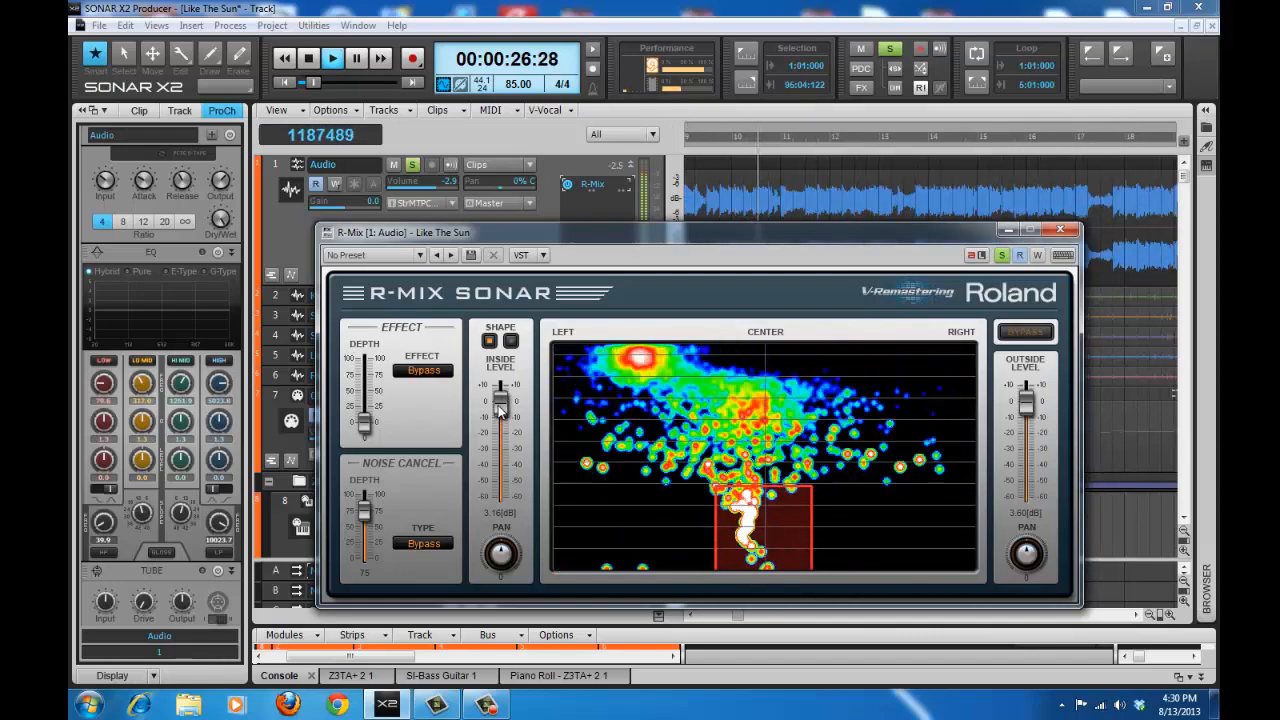
{"action": "left_click_drag", "start_coordinate": [500, 410], "coordinate": [519, 516]}
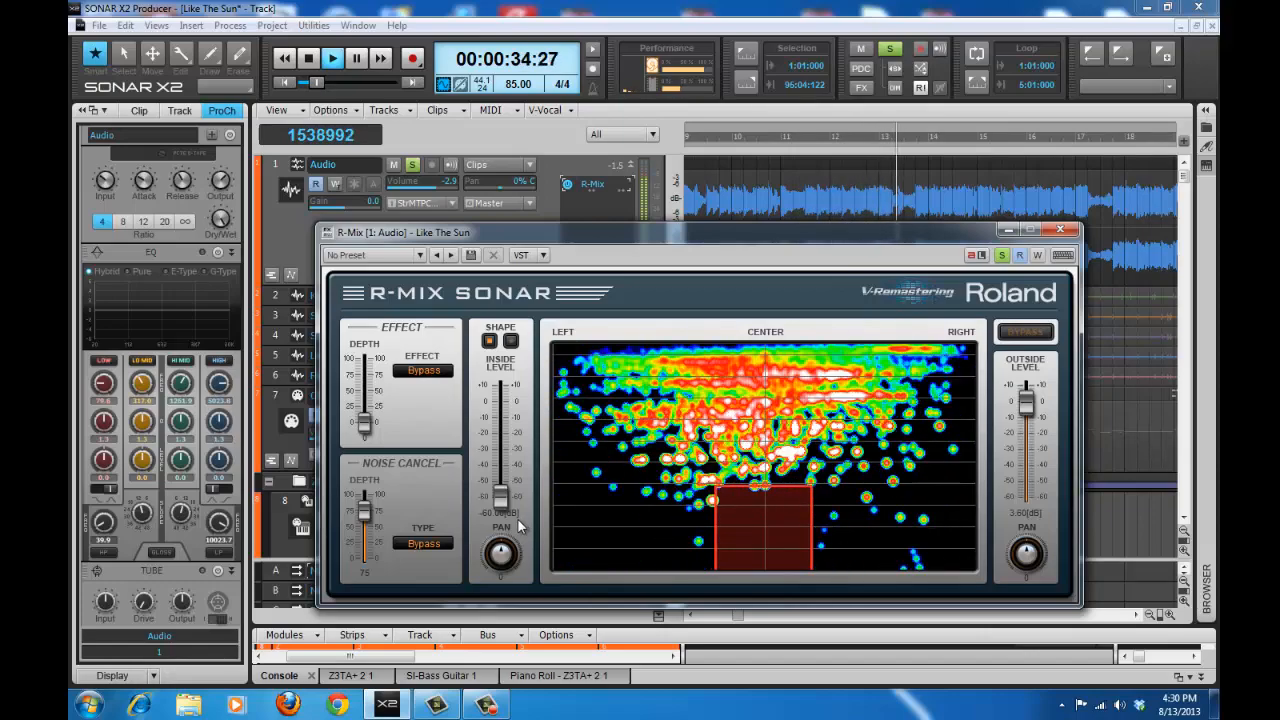
{"action": "key", "text": "space"}
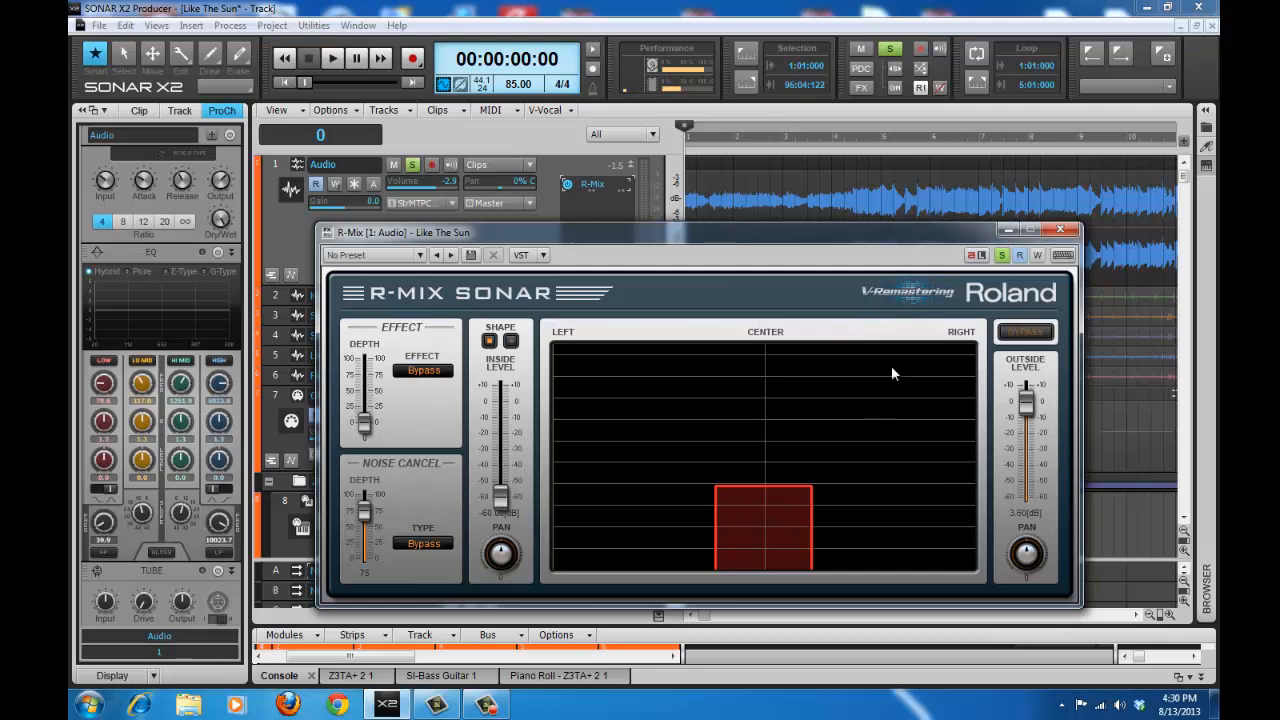
Raise the inside level to about 5.5 dB and, during playback, stretch the selection to full height over the right half of the stereo field
{"action": "left_click_drag", "start_coordinate": [498, 495], "coordinate": [500, 397]}
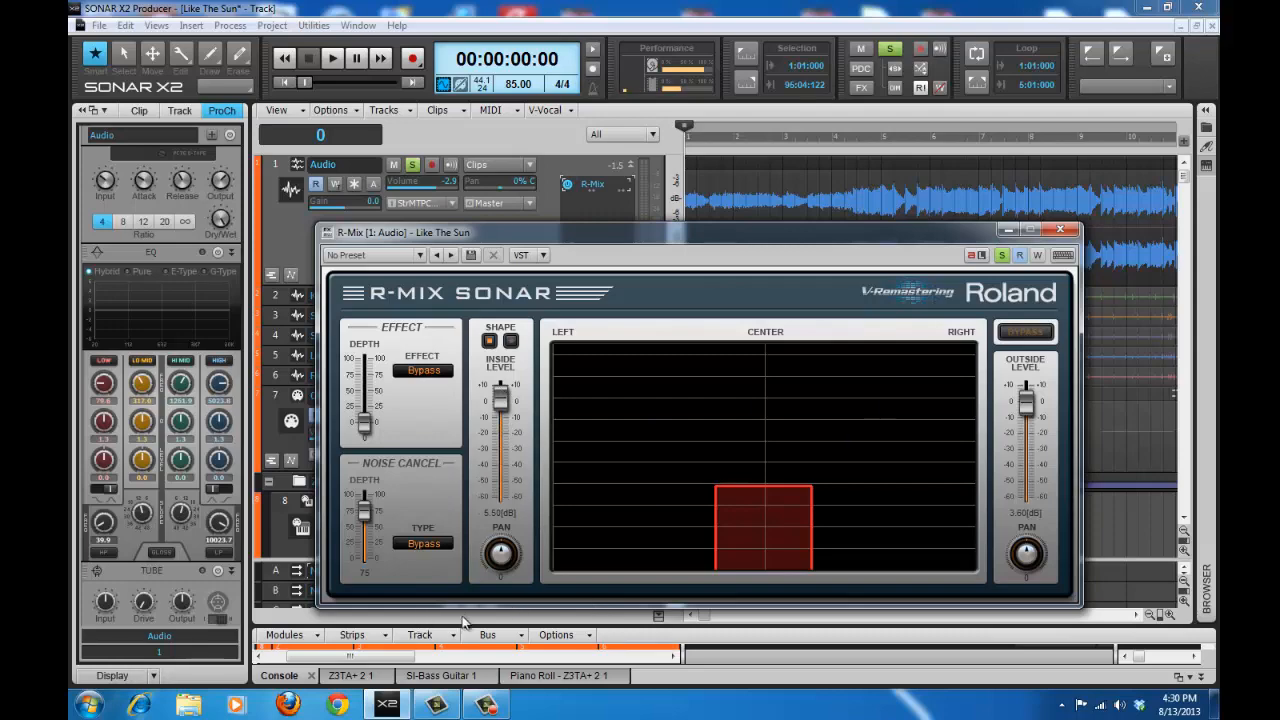
{"action": "left_click", "coordinate": [339, 60]}
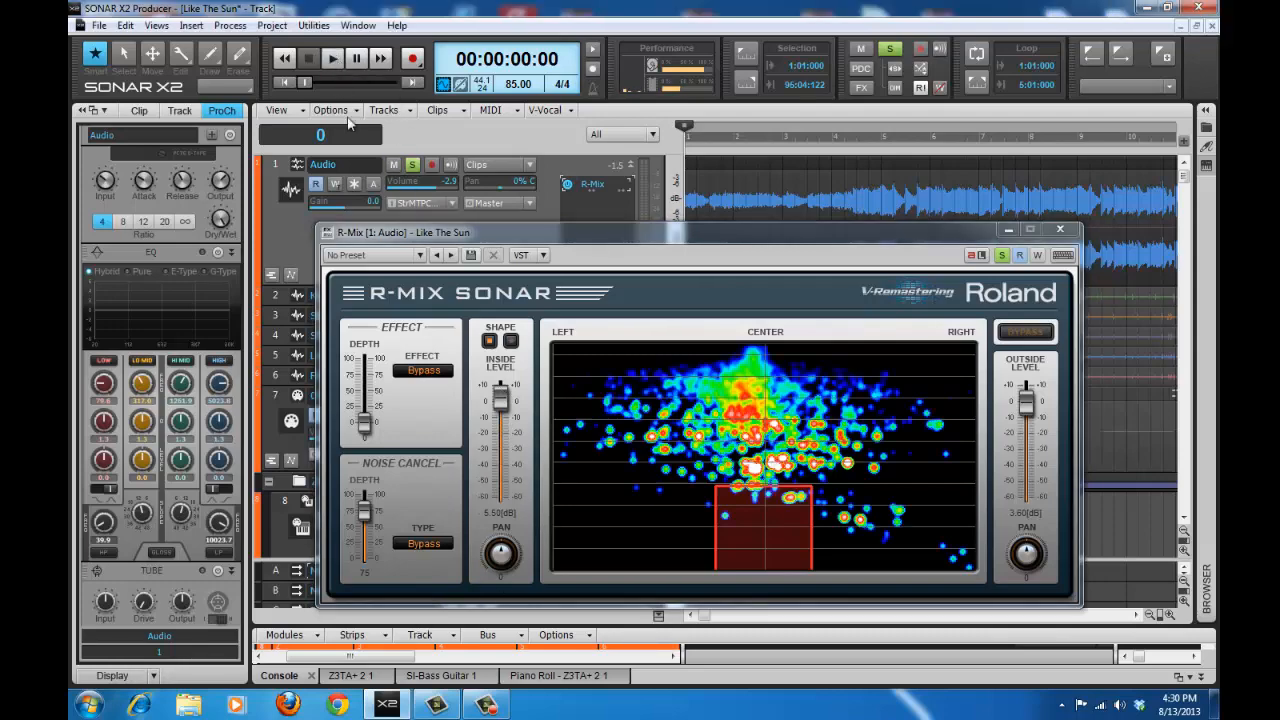
{"action": "left_click_drag", "start_coordinate": [779, 488], "coordinate": [764, 346]}
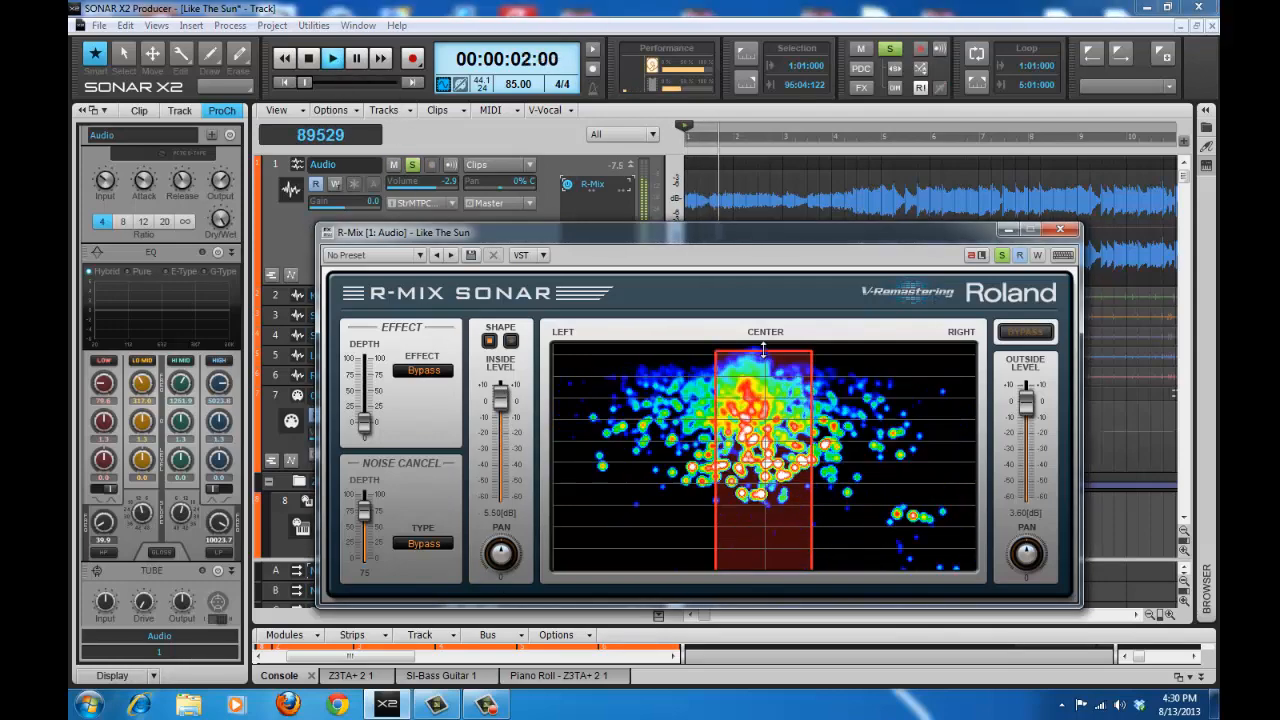
{"action": "left_click_drag", "start_coordinate": [788, 441], "coordinate": [840, 441]}
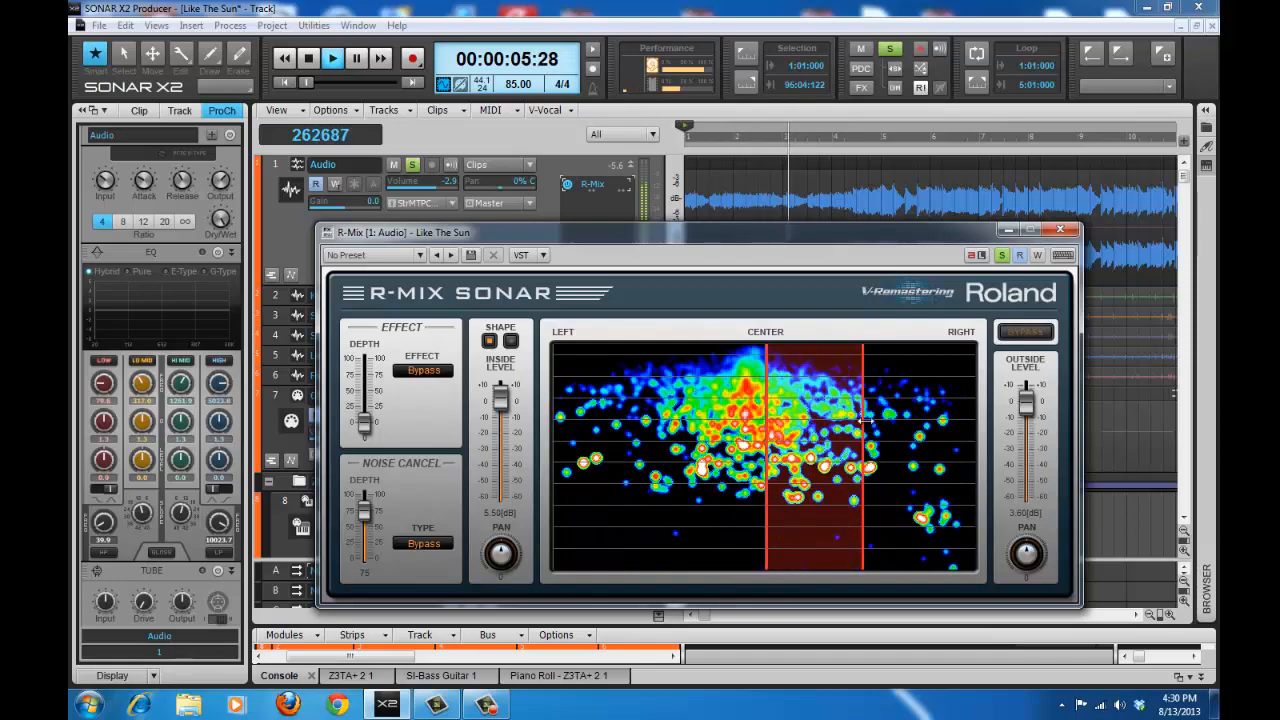
{"action": "left_click_drag", "start_coordinate": [918, 421], "coordinate": [947, 442]}
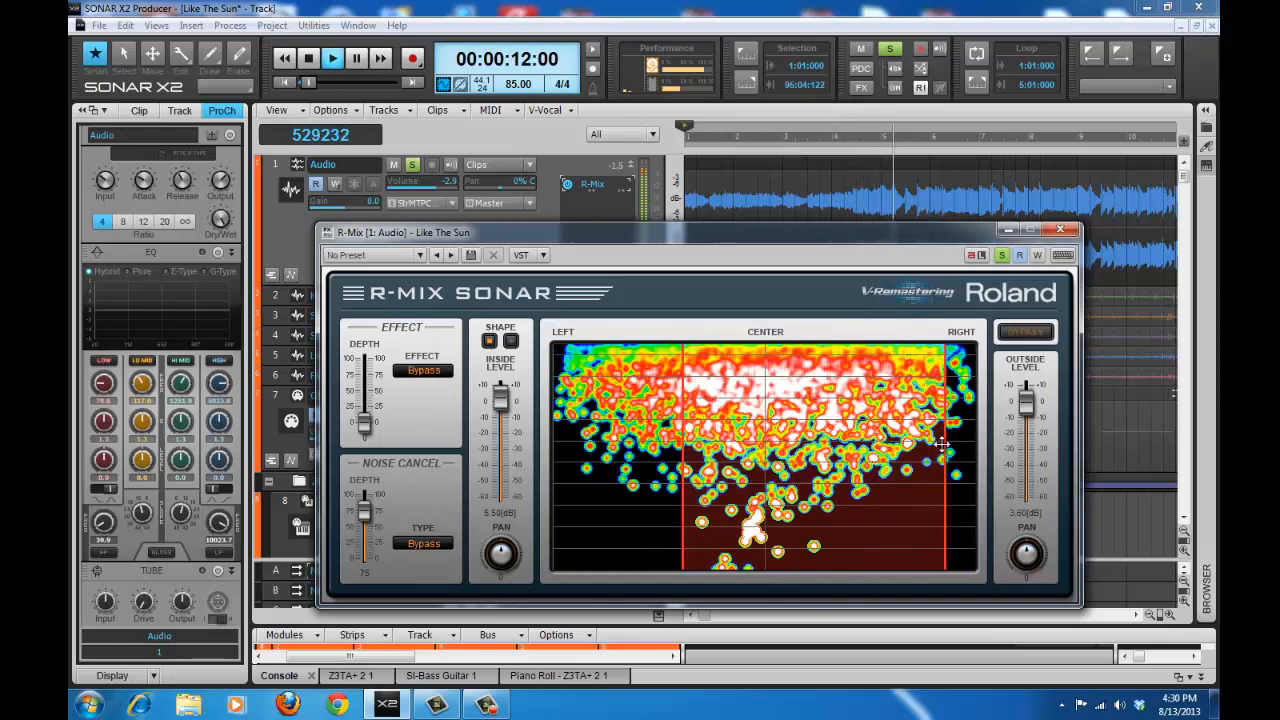
{"action": "left_click_drag", "start_coordinate": [783, 460], "coordinate": [858, 463]}
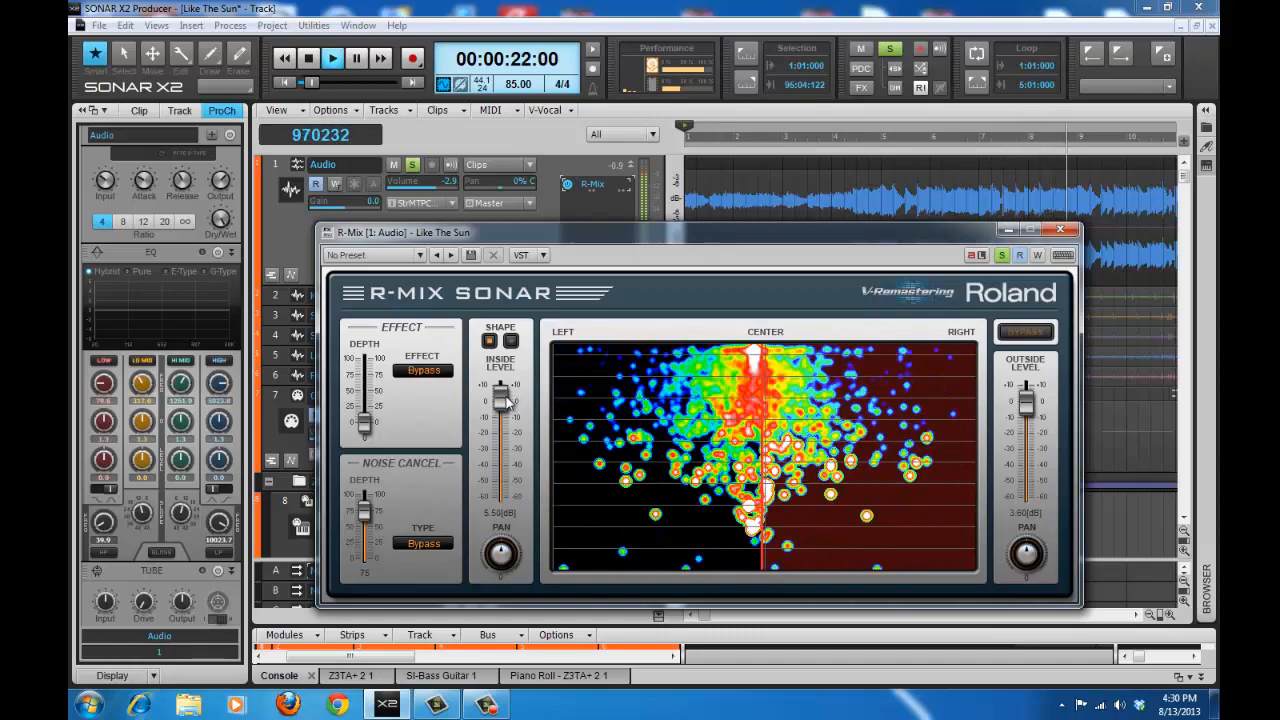
Audition the mix with the right half lowered to -60 dB, and bring the inside level back up to 2.32 dB
{"action": "left_click_drag", "start_coordinate": [507, 401], "coordinate": [513, 562]}
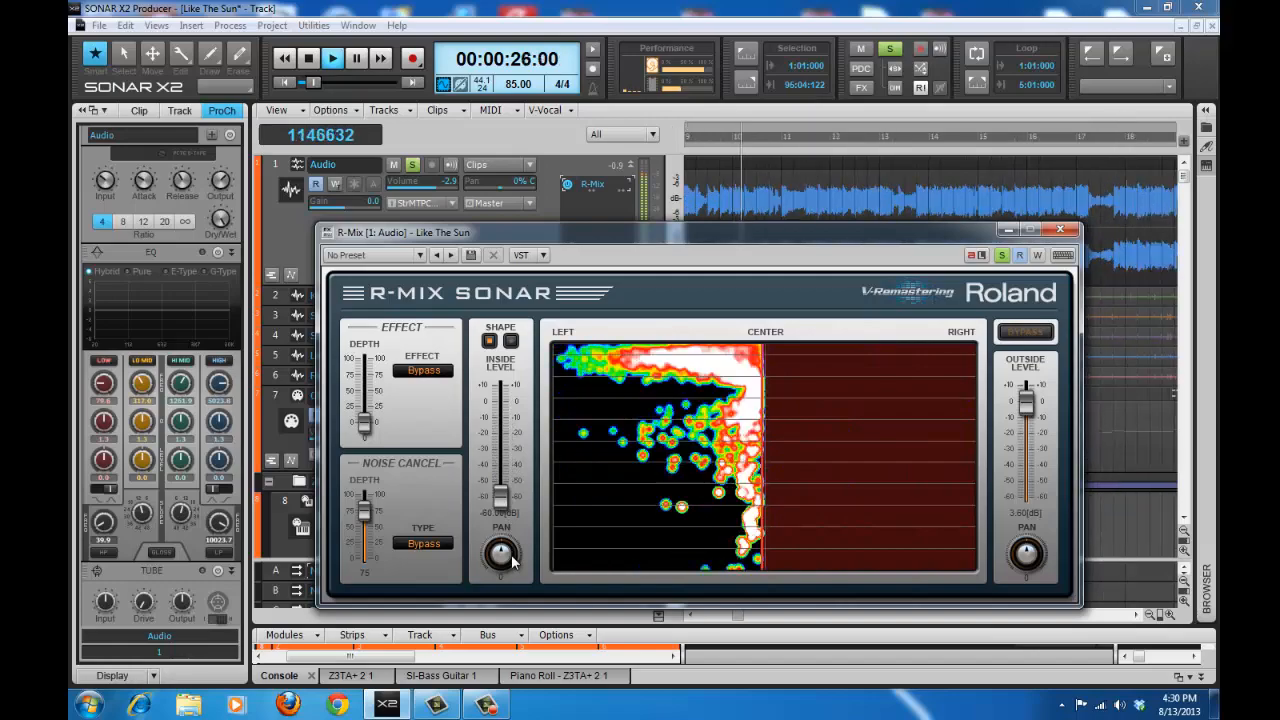
{"action": "left_click_drag", "start_coordinate": [513, 498], "coordinate": [510, 398]}
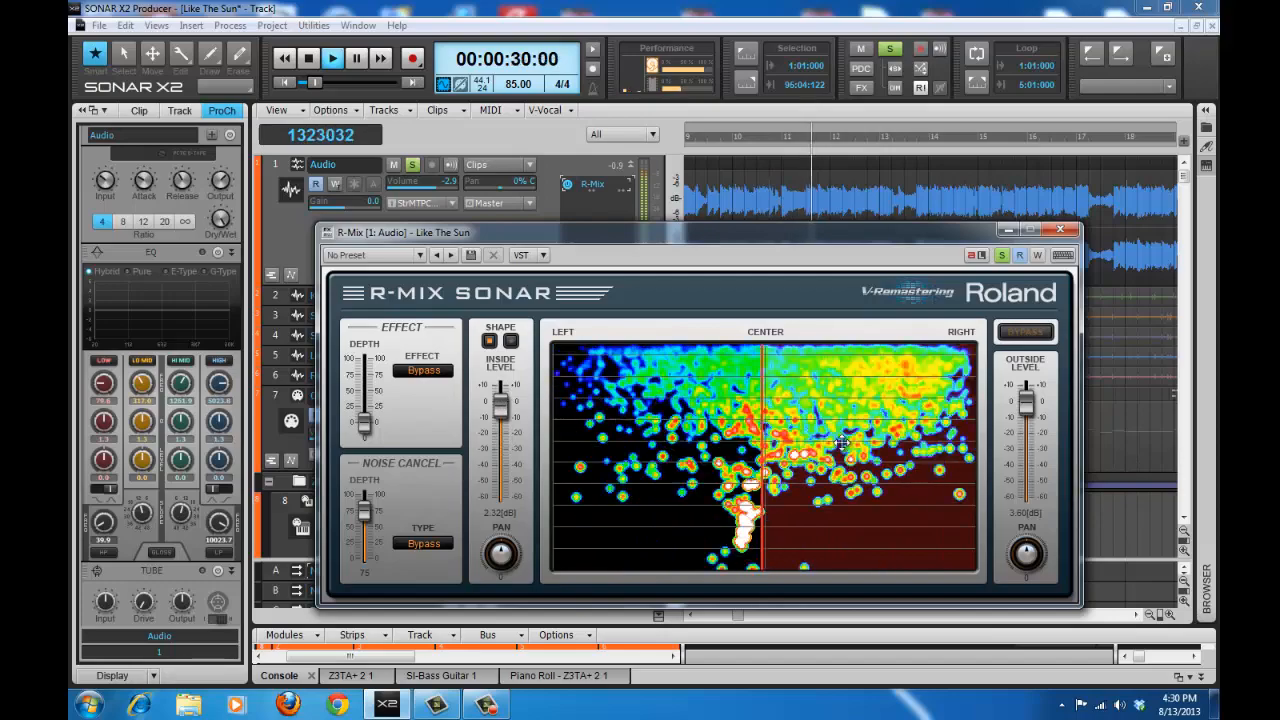
Move the selection over the left half of the stereo field, lower the inside level to -60 dB, and stop playback after listening
{"action": "left_click_drag", "start_coordinate": [843, 431], "coordinate": [583, 435]}
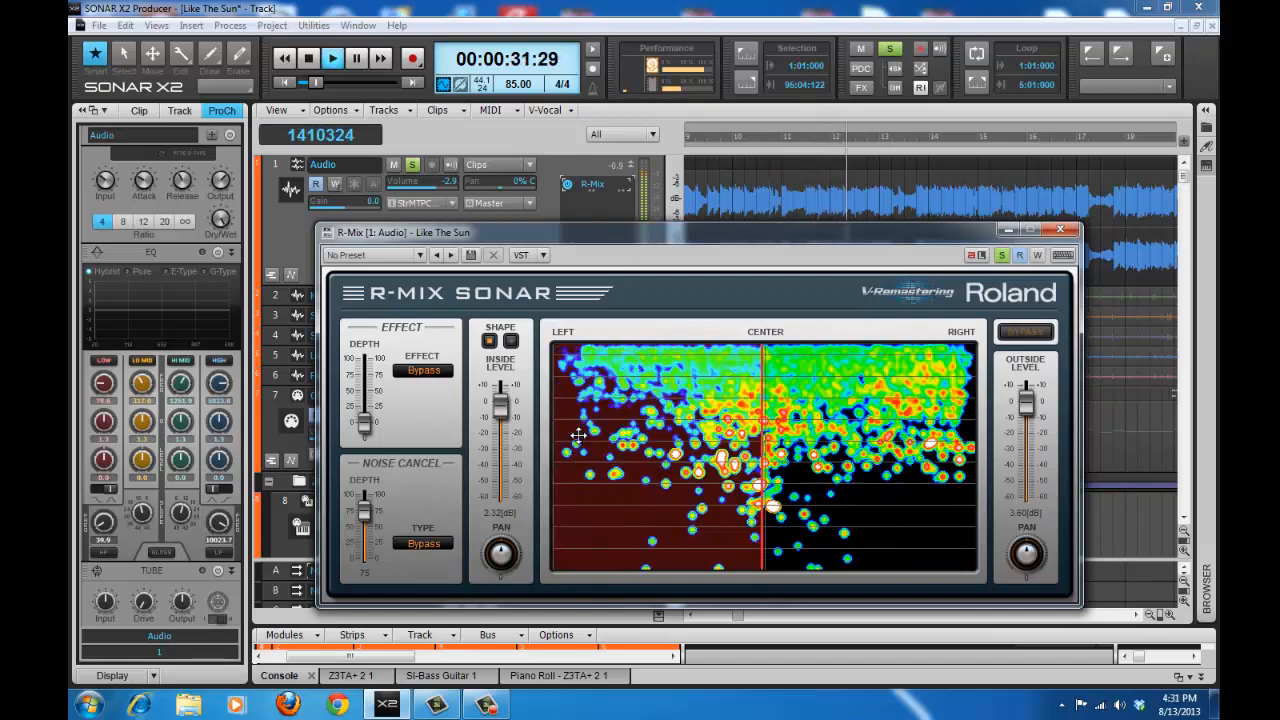
{"action": "left_click_drag", "start_coordinate": [507, 410], "coordinate": [504, 498]}
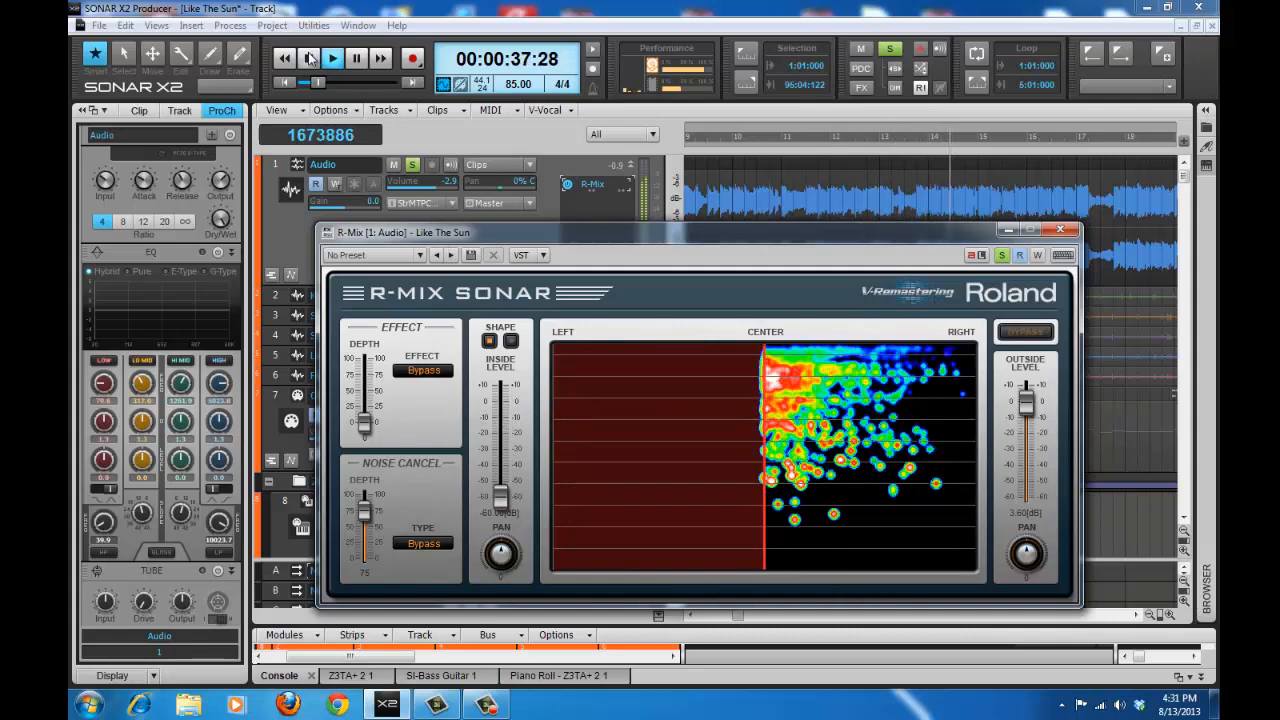
{"action": "key", "text": "space"}
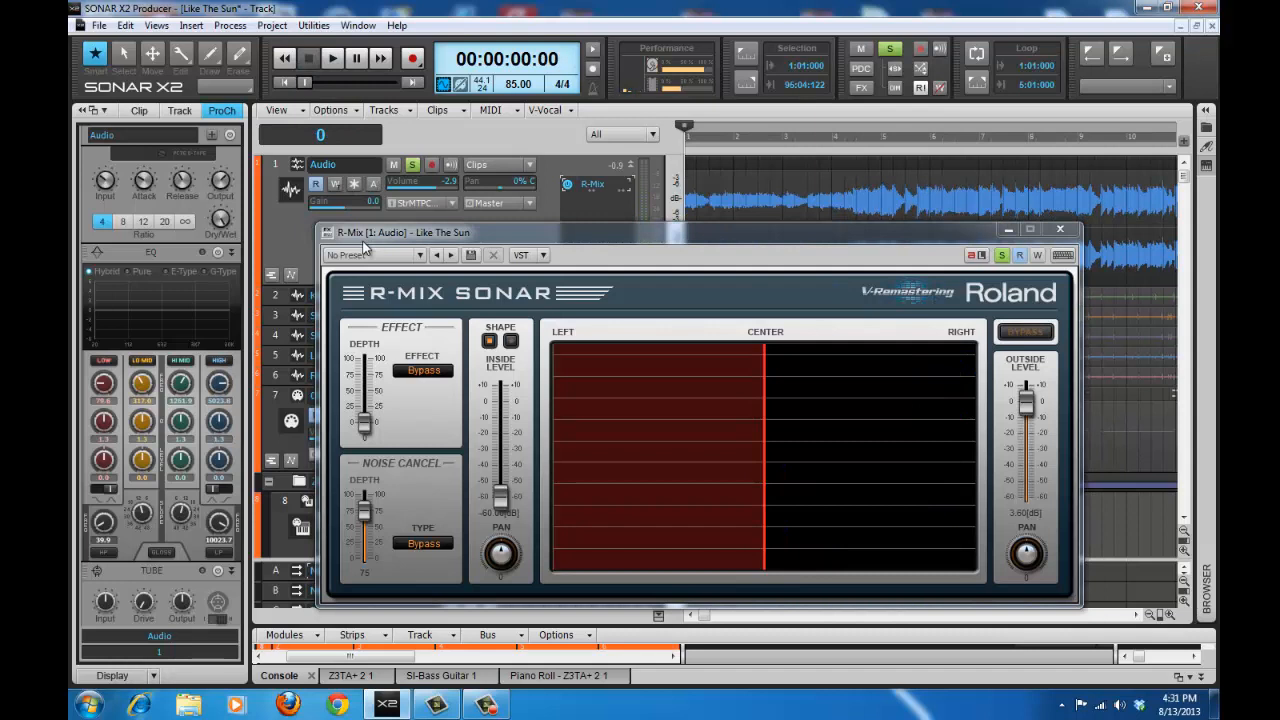
Move the selection back to the centre of the stereo field and raise the inside level to 4.02 dB
{"action": "left_click_drag", "start_coordinate": [658, 422], "coordinate": [792, 435]}
{"action": "left_click_drag", "start_coordinate": [504, 503], "coordinate": [516, 390]}
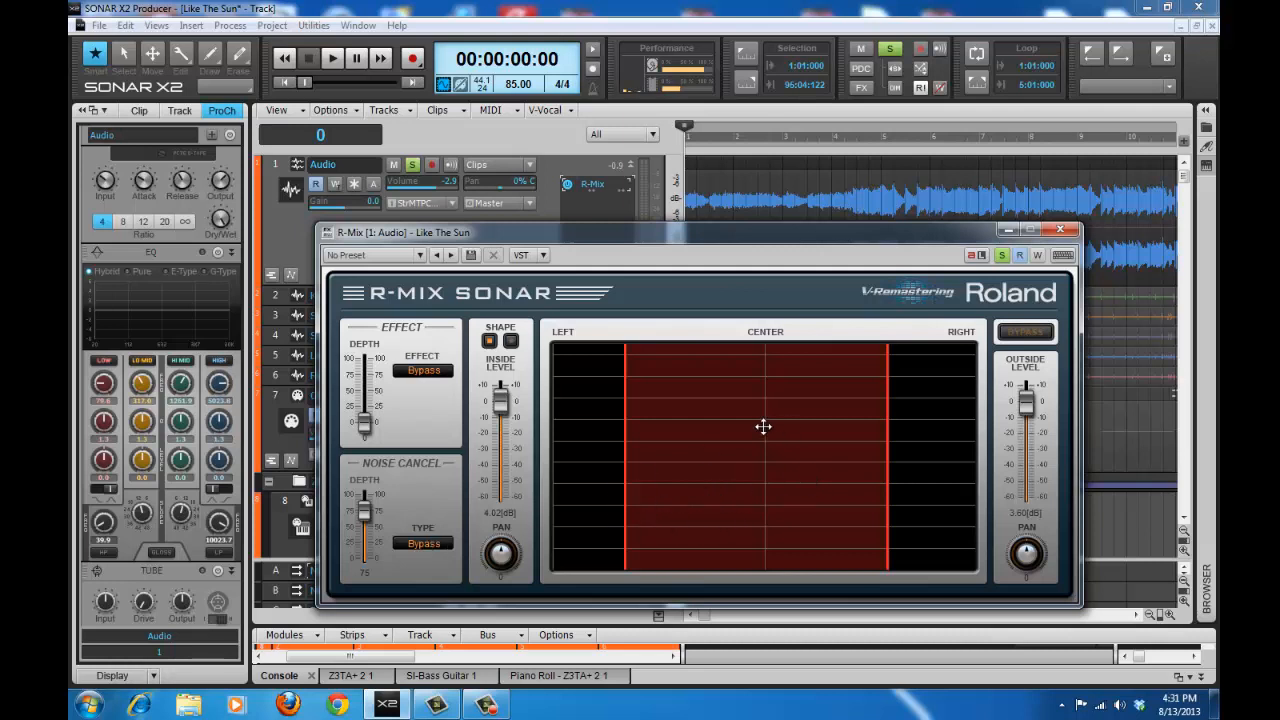
Shrink the selection to a small, flat rectangle and place it over the lowest frequencies at the centre
{"action": "left_click_drag", "start_coordinate": [624, 406], "coordinate": [754, 465]}
{"action": "left_click_drag", "start_coordinate": [762, 381], "coordinate": [770, 493]}
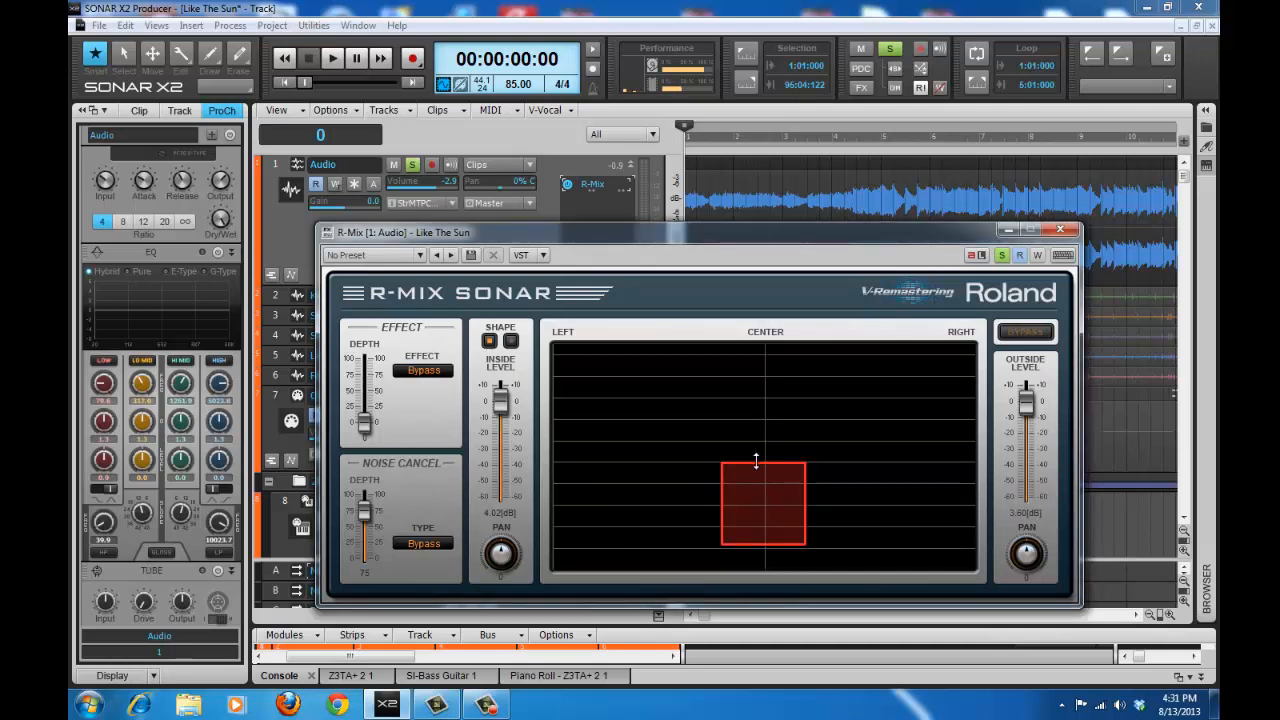
{"action": "left_click_drag", "start_coordinate": [758, 464], "coordinate": [759, 485]}
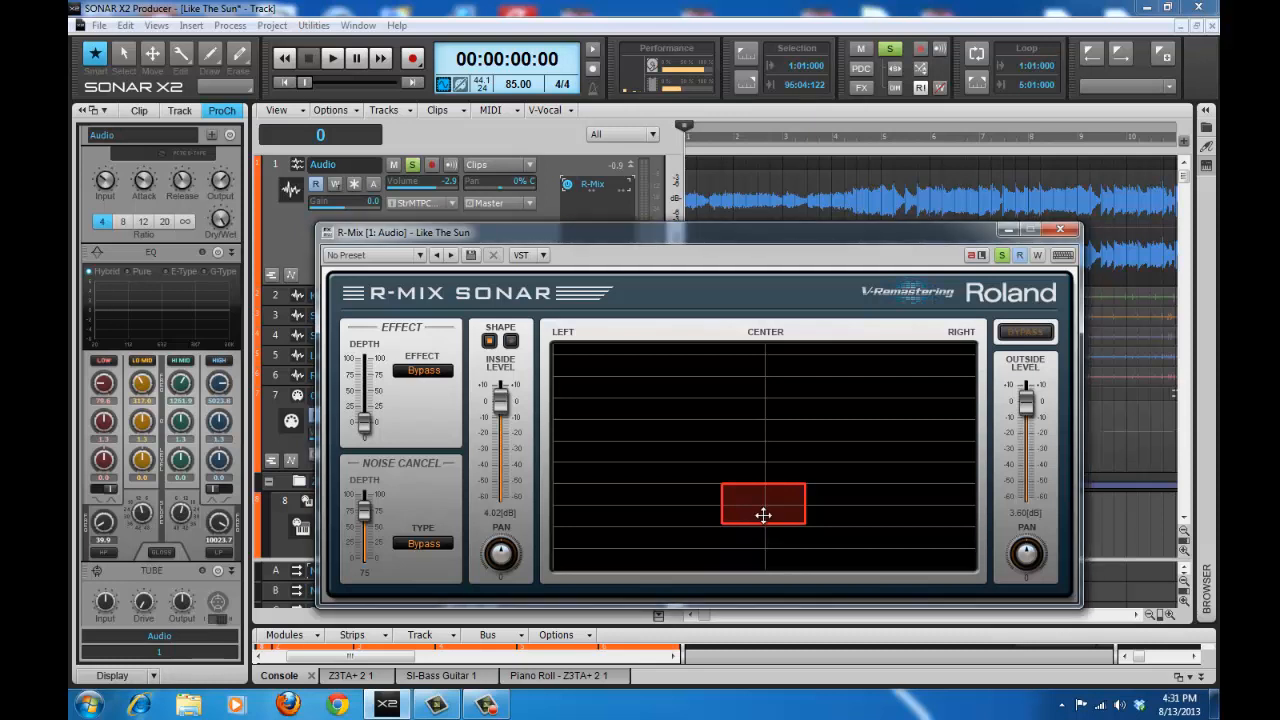
{"action": "left_click_drag", "start_coordinate": [763, 515], "coordinate": [763, 550]}
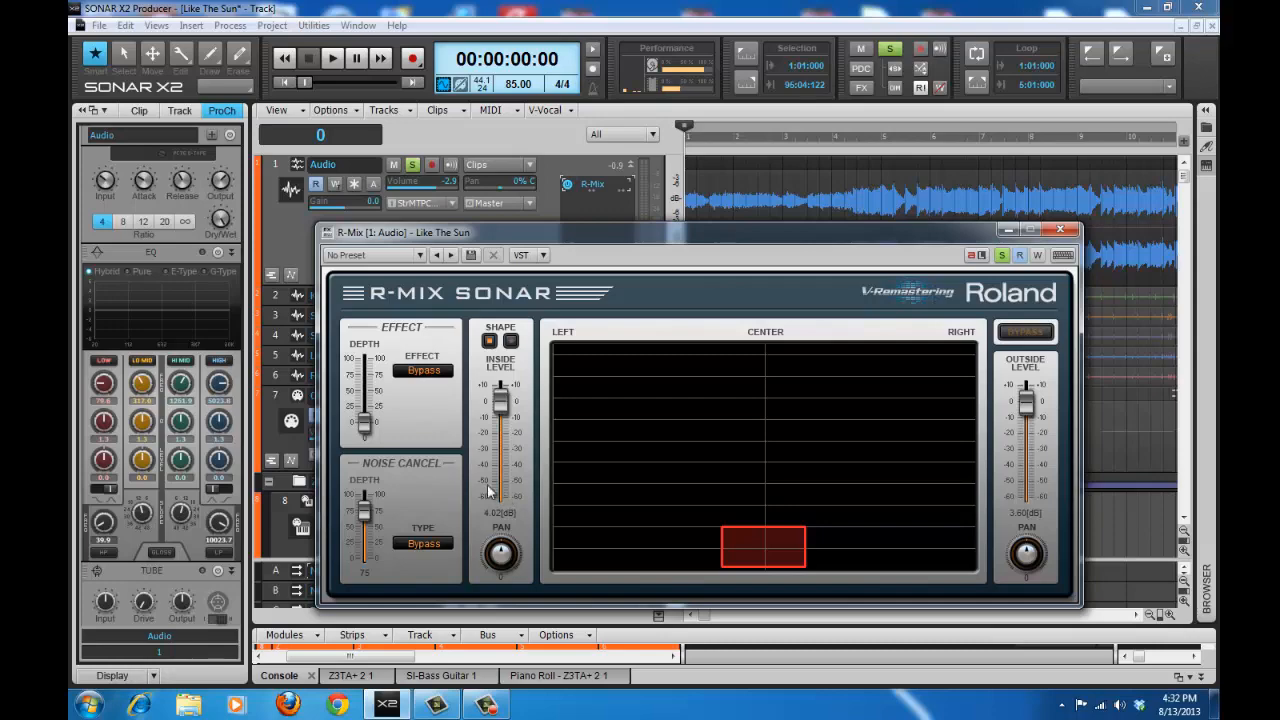
Restart playback of the song from about 48 seconds, near bar 18
{"action": "left_click", "coordinate": [330, 59]}
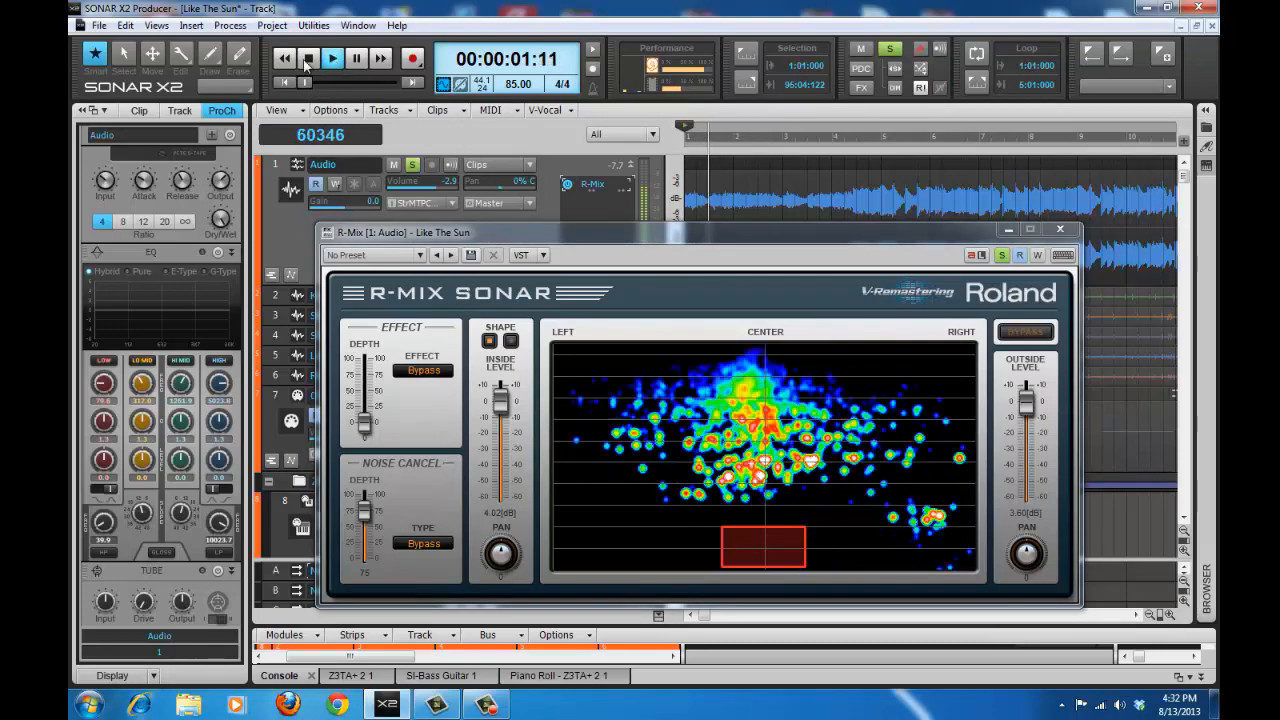
{"action": "left_click", "coordinate": [308, 60]}
{"action": "left_click_drag", "start_coordinate": [307, 84], "coordinate": [321, 82]}
{"action": "left_click", "coordinate": [333, 59]}
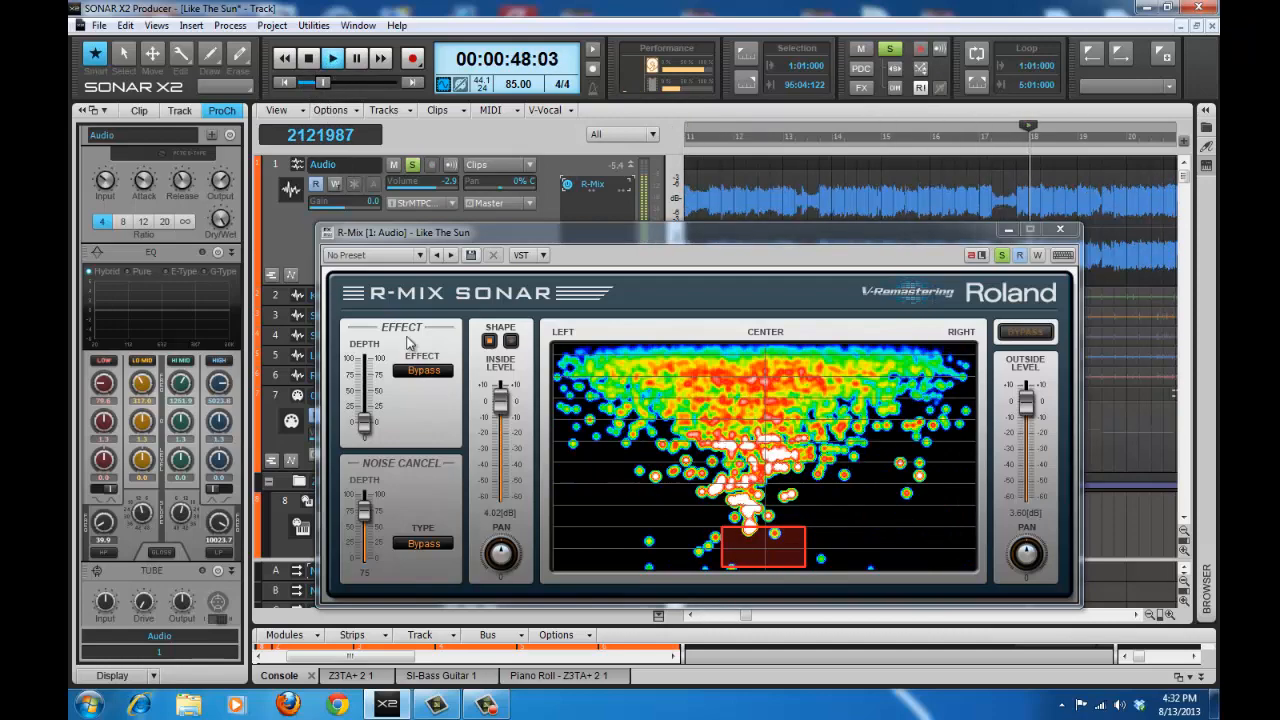
Make the low-frequency selection taller at the centre, lower the inside level to -60 dB during playback, and trim its upper edge slightly once stopped
{"action": "left_click_drag", "start_coordinate": [772, 525], "coordinate": [772, 492]}
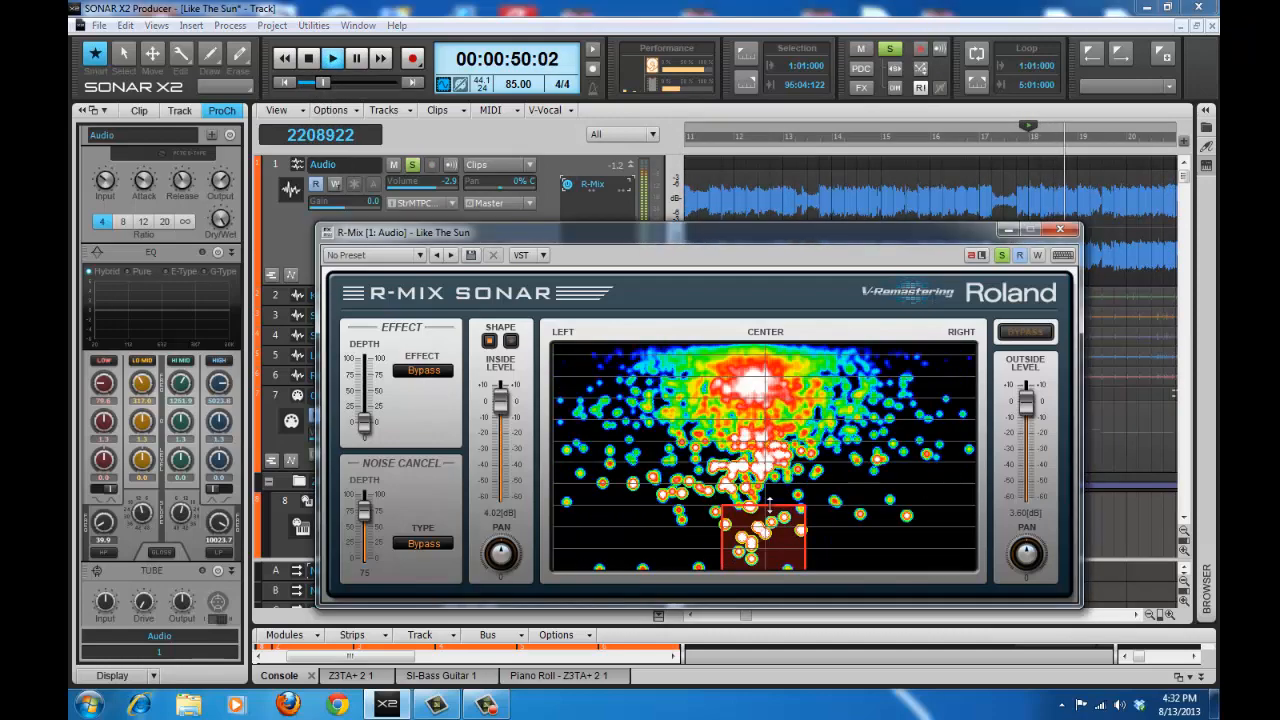
{"action": "left_click_drag", "start_coordinate": [501, 404], "coordinate": [501, 497]}
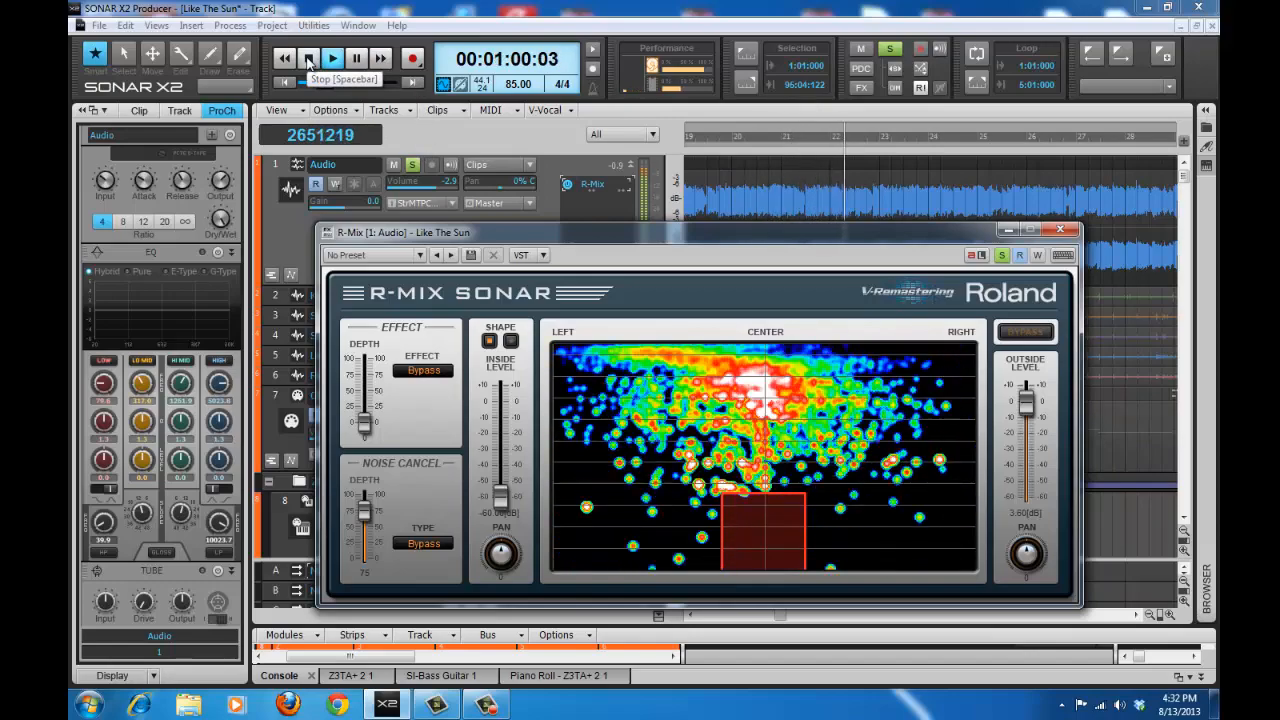
{"action": "left_click", "coordinate": [309, 60]}
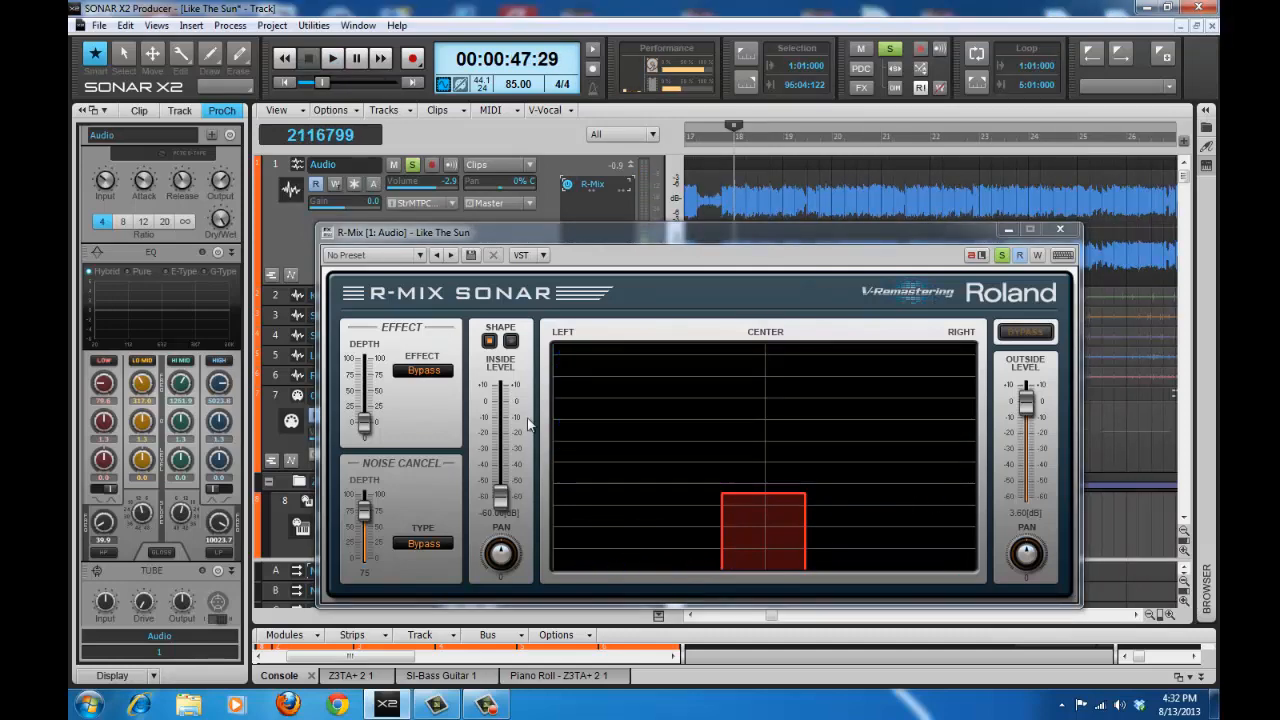
{"action": "left_click_drag", "start_coordinate": [766, 490], "coordinate": [772, 506]}
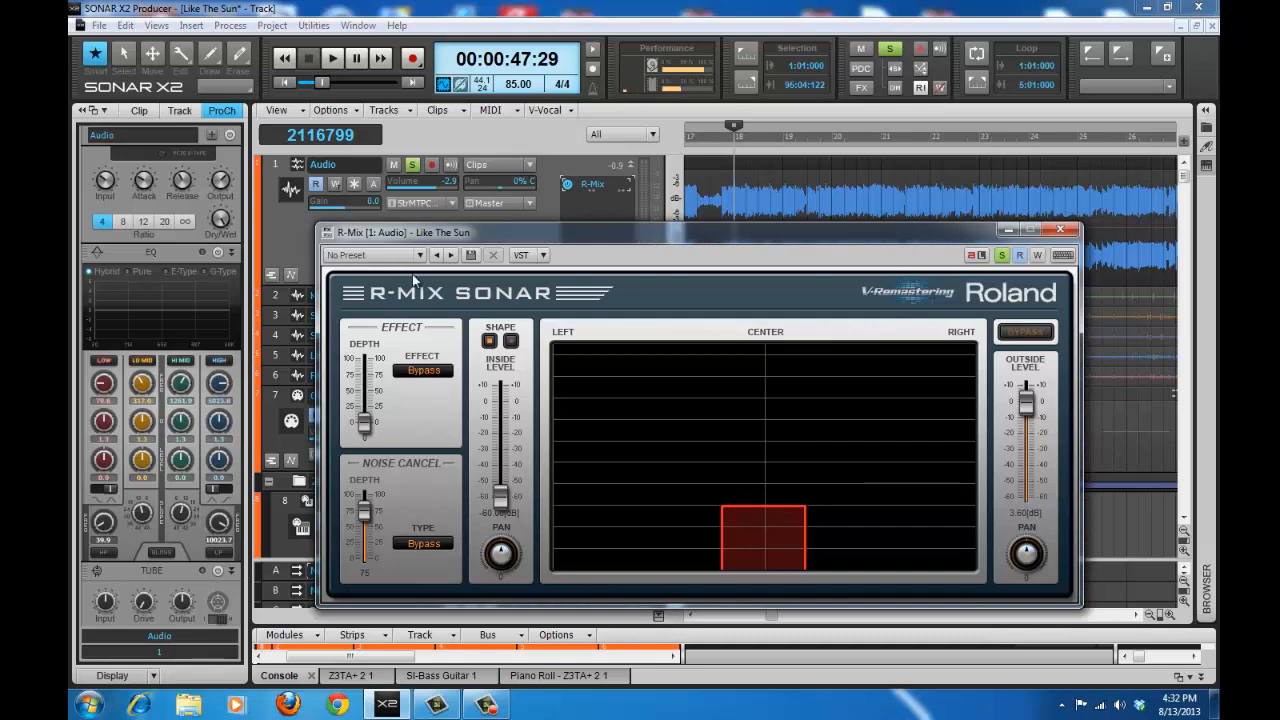
Solo the KD track together with the main audio, and audition the song from about 48 seconds with the lows removed
{"action": "left_click_drag", "start_coordinate": [485, 239], "coordinate": [688, 244]}
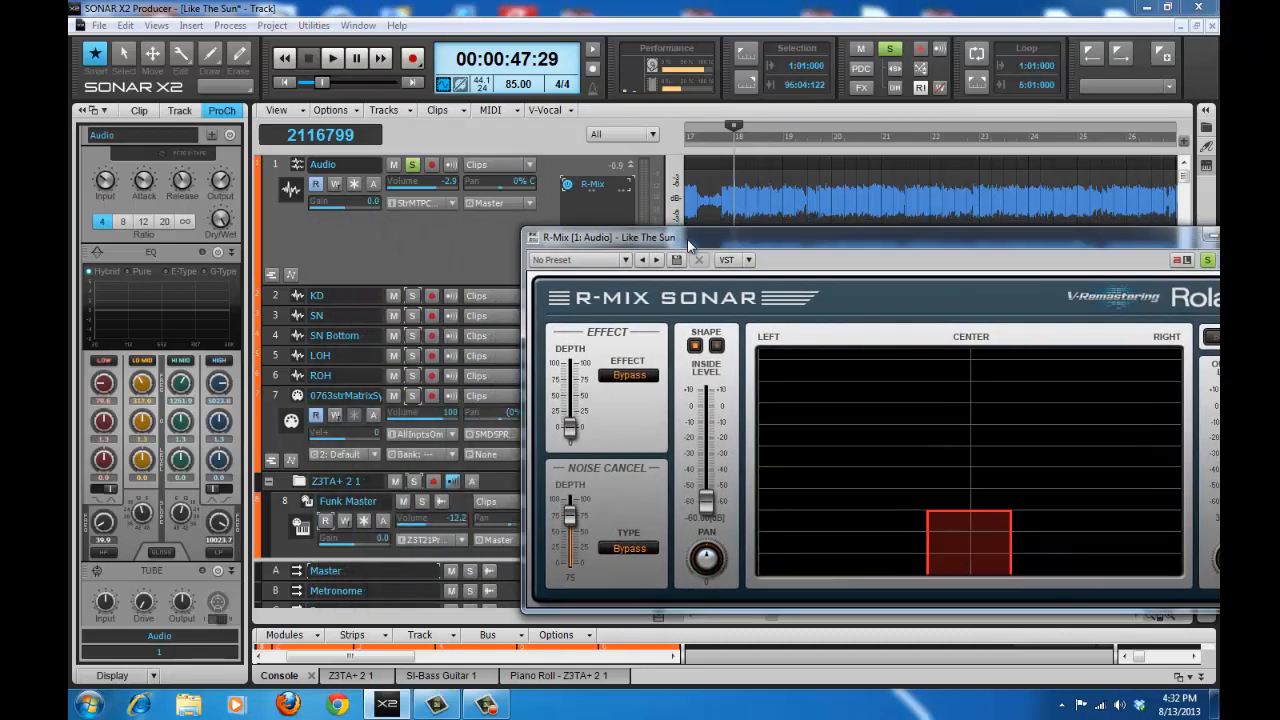
{"action": "left_click", "coordinate": [412, 296]}
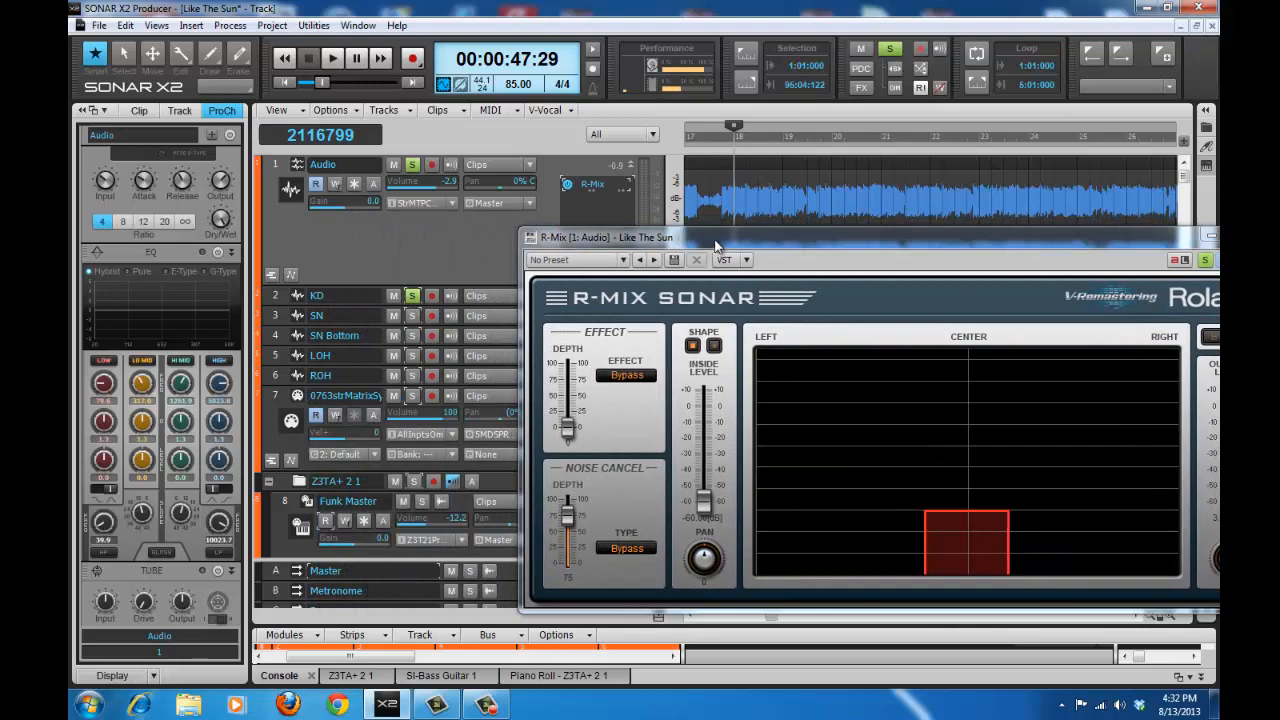
{"action": "left_click_drag", "start_coordinate": [715, 244], "coordinate": [613, 224]}
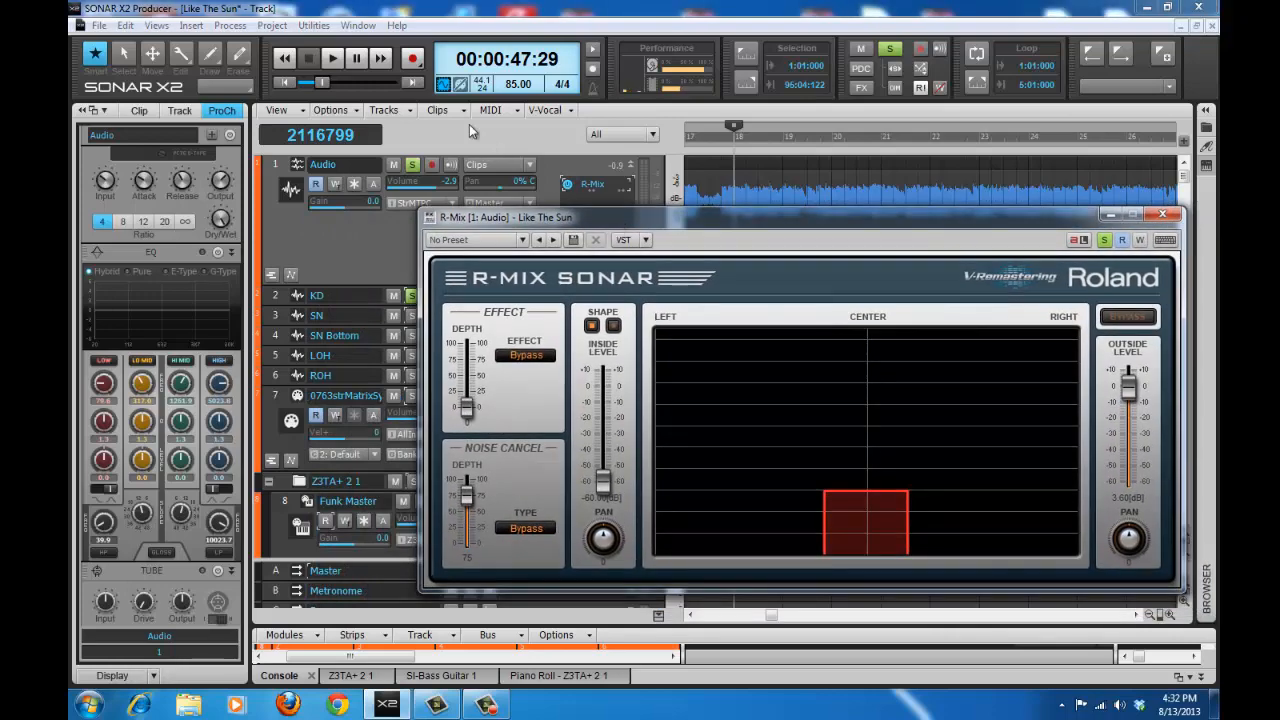
{"action": "left_click", "coordinate": [334, 60]}
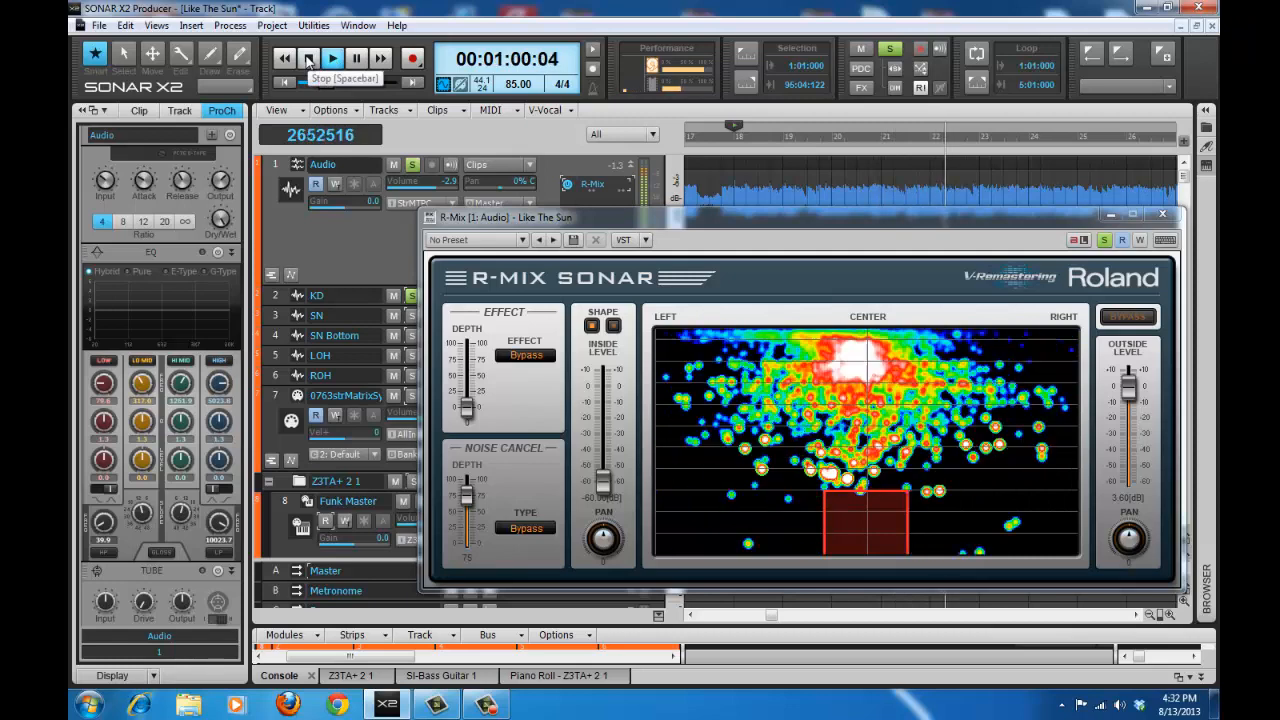
{"action": "left_click", "coordinate": [309, 61]}
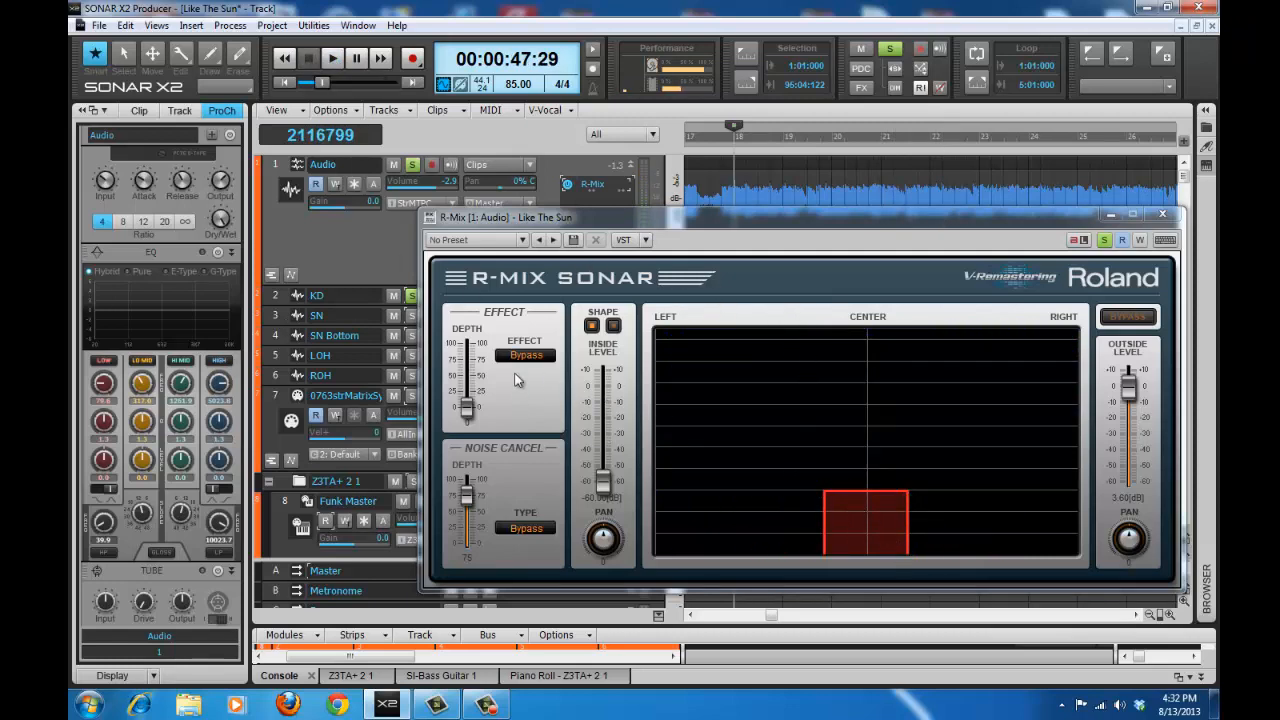
Raise the inside level back to 4.02 dB and play the song briefly to compare the low end
{"action": "left_click_drag", "start_coordinate": [604, 484], "coordinate": [613, 378]}
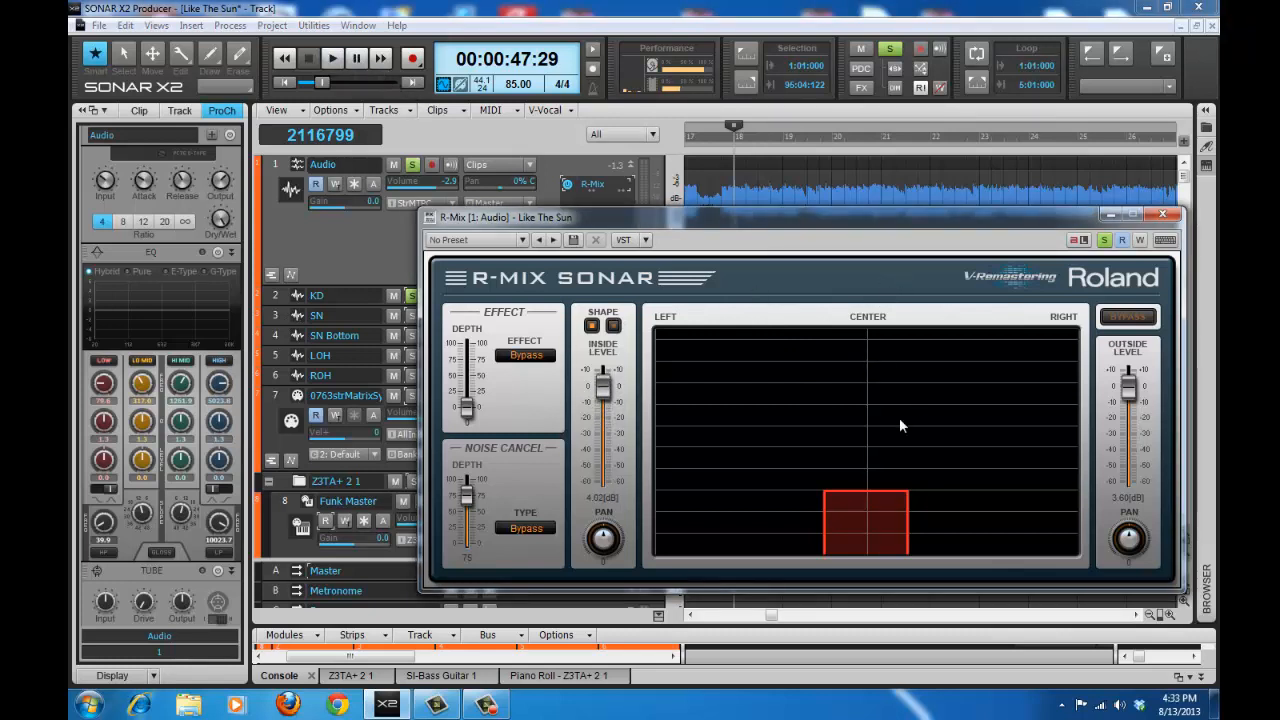
{"action": "left_click", "coordinate": [331, 60]}
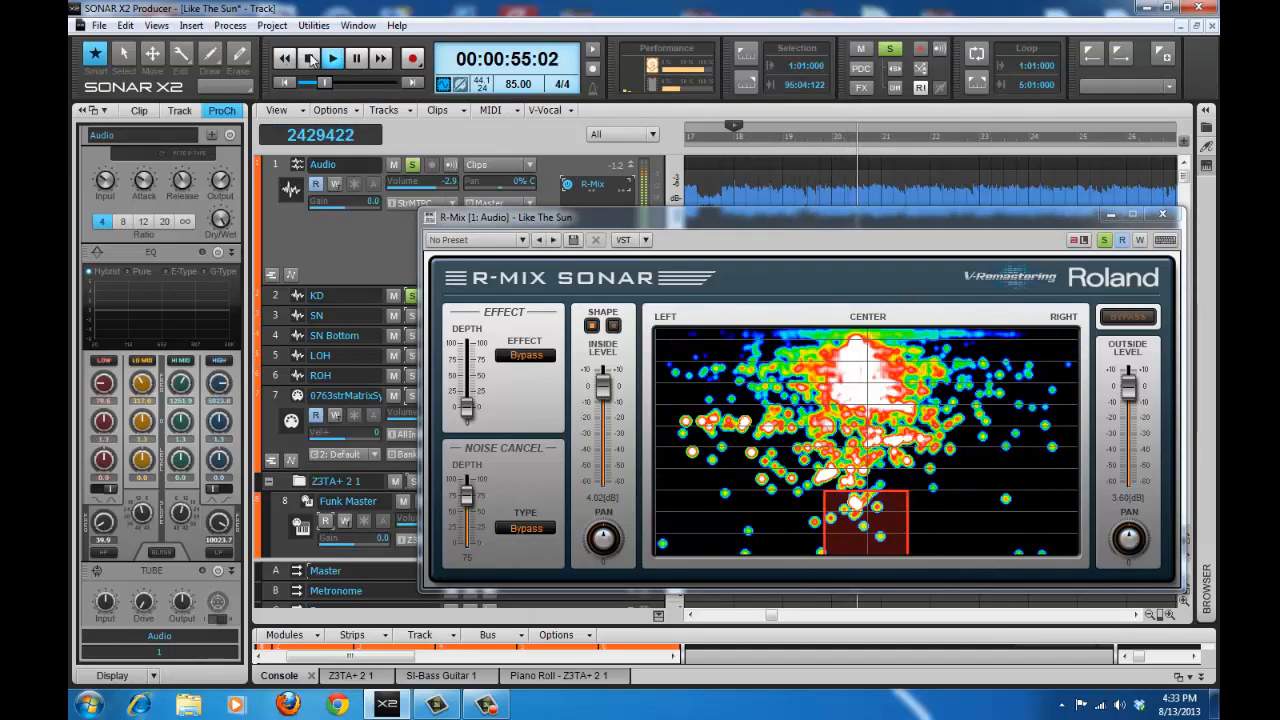
{"action": "key", "text": "space"}
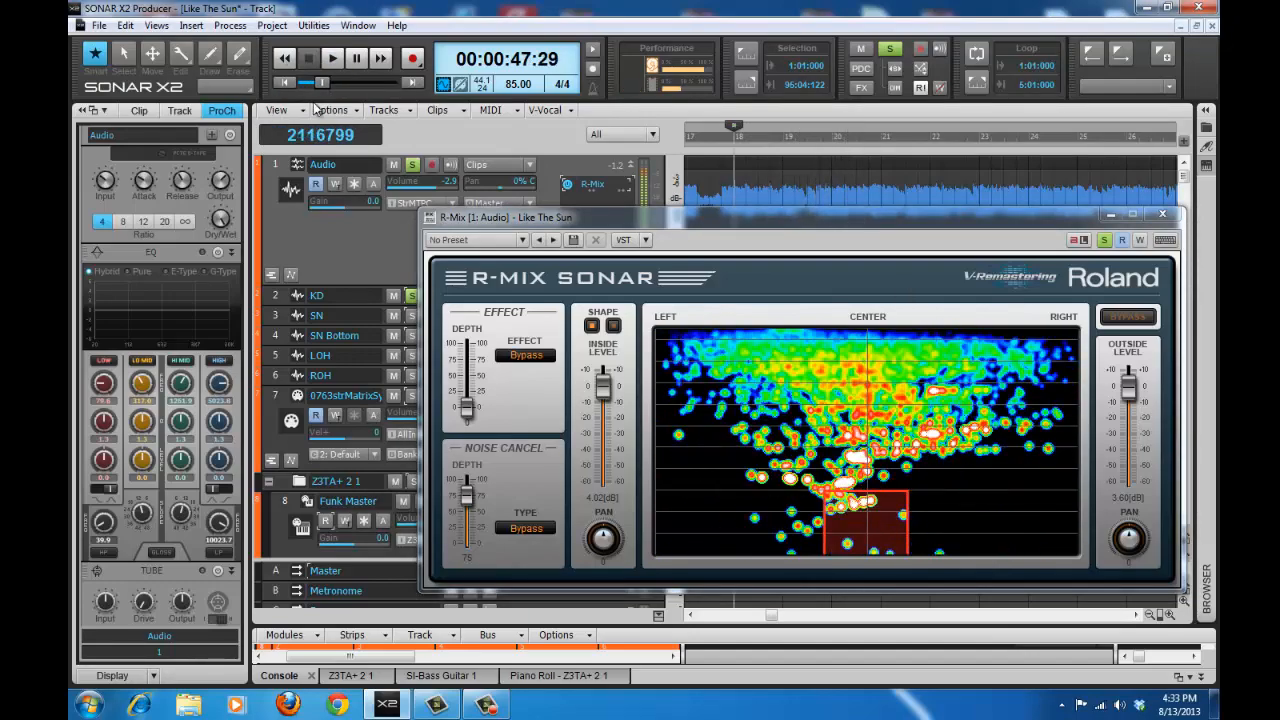
Move the selection up to the high frequencies at the centre and reduce its height
{"action": "left_click_drag", "start_coordinate": [891, 526], "coordinate": [882, 400]}
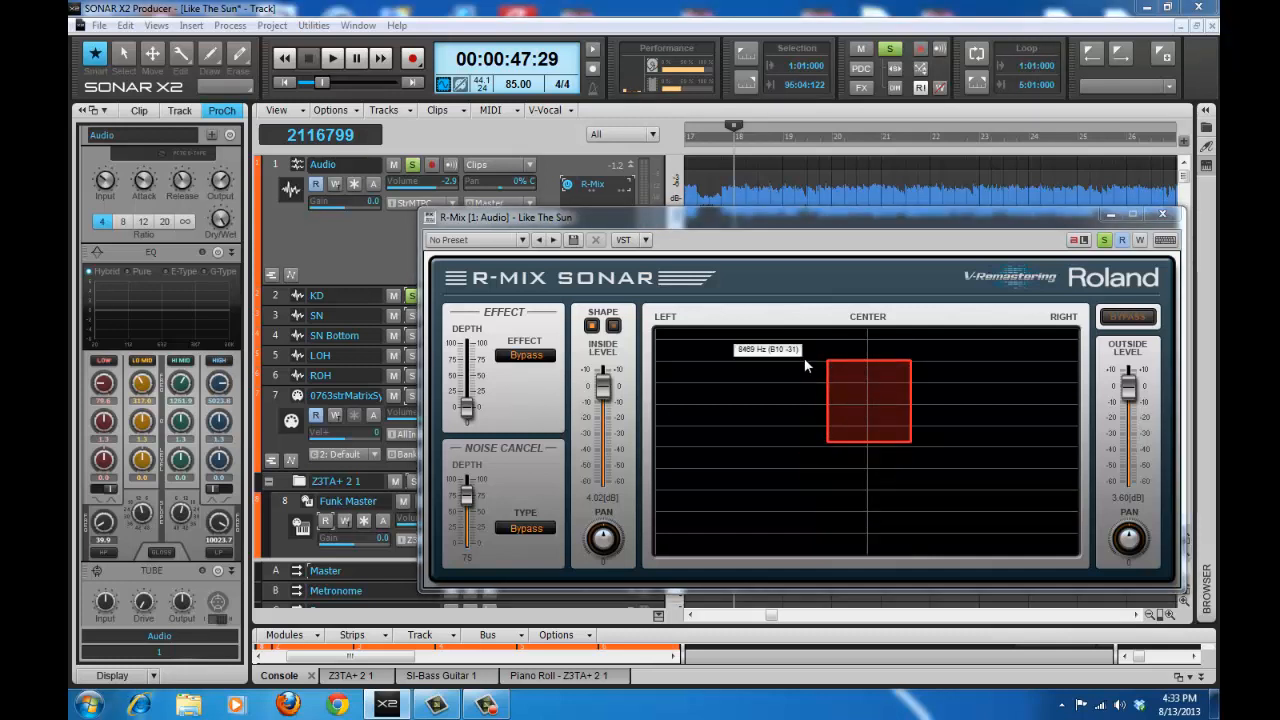
{"action": "left_click_drag", "start_coordinate": [874, 403], "coordinate": [874, 381]}
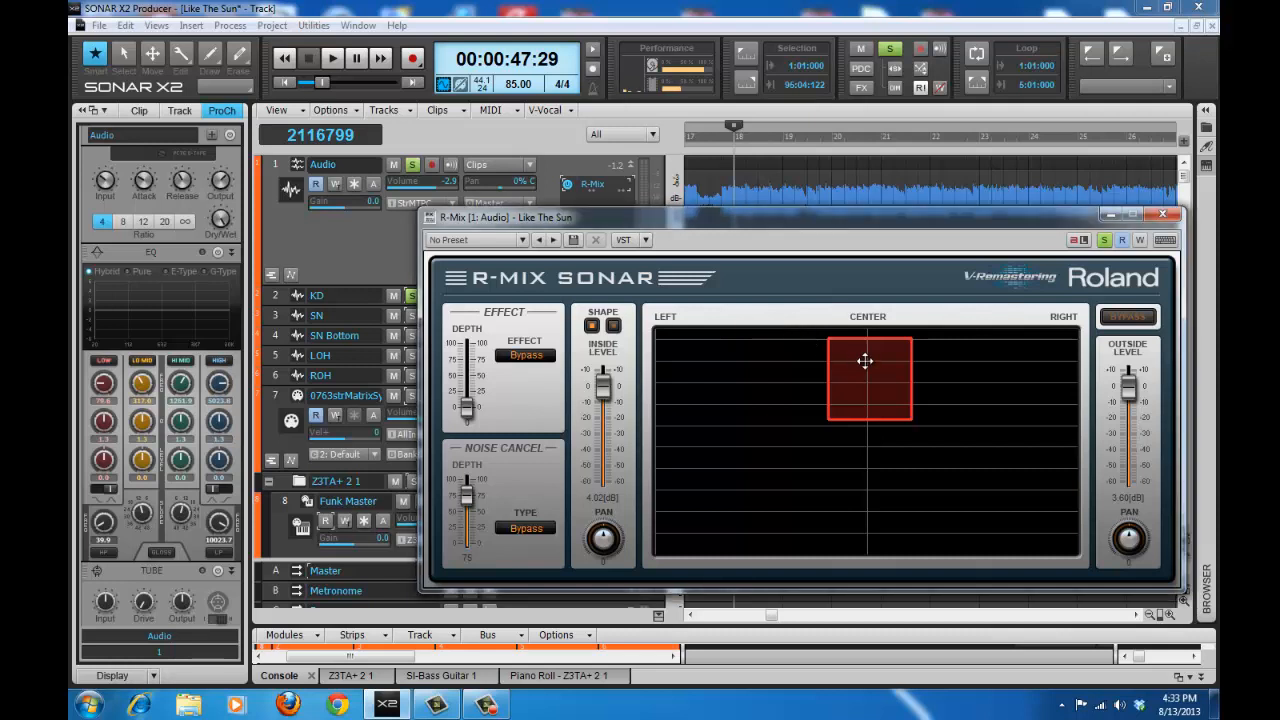
{"action": "left_click_drag", "start_coordinate": [864, 341], "coordinate": [864, 353]}
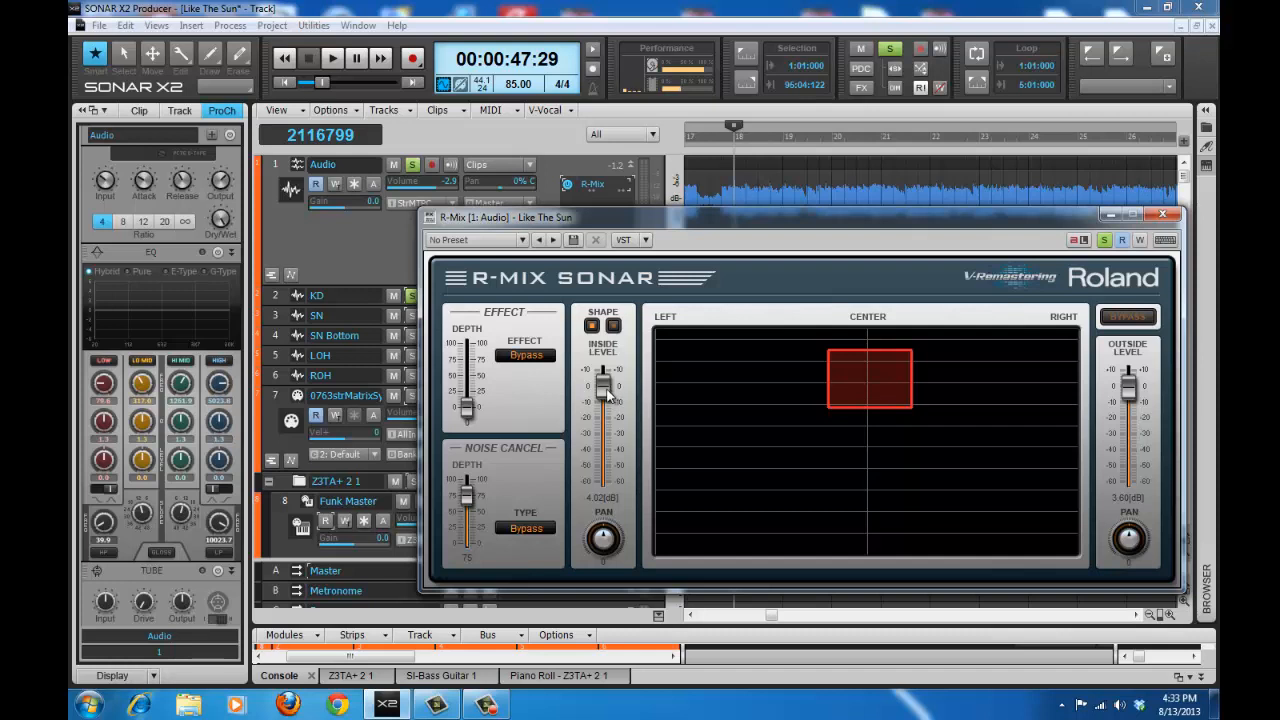
Compare inside levels of -24.22 dB and about 1.95 dB during playback, finishing at -60 dB before stopping
{"action": "left_click_drag", "start_coordinate": [607, 393], "coordinate": [619, 461]}
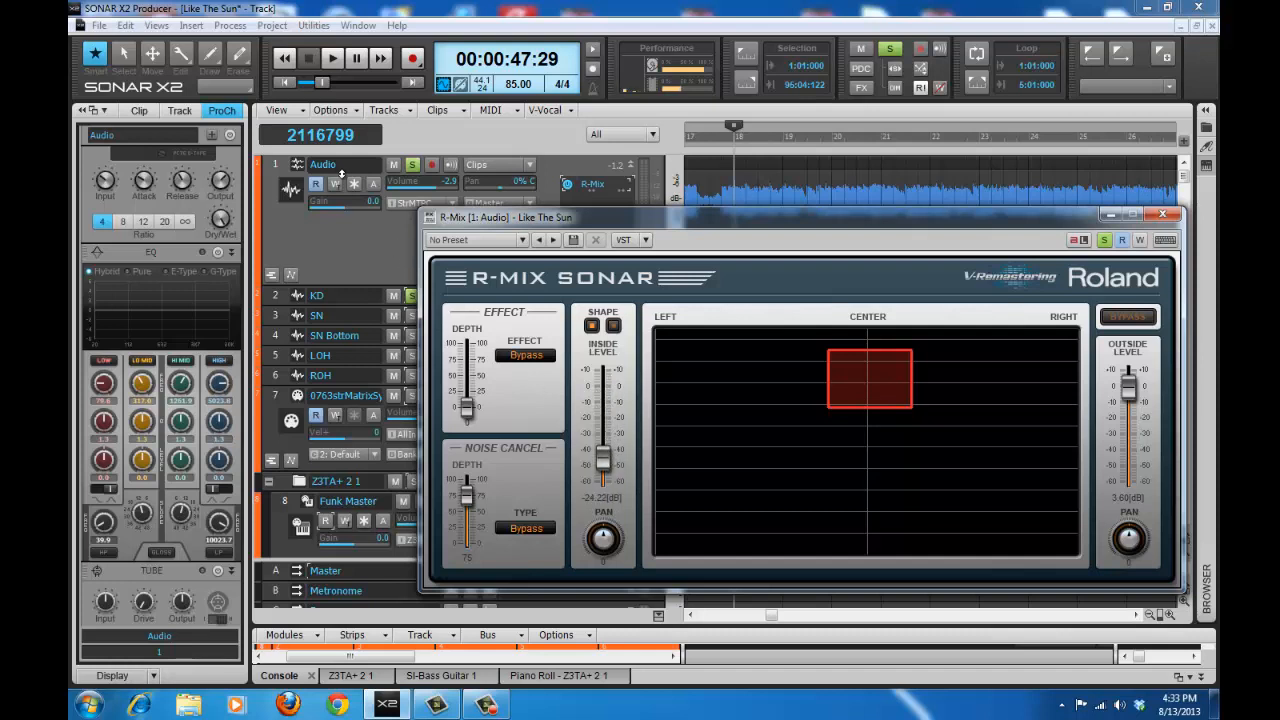
{"action": "left_click", "coordinate": [325, 65]}
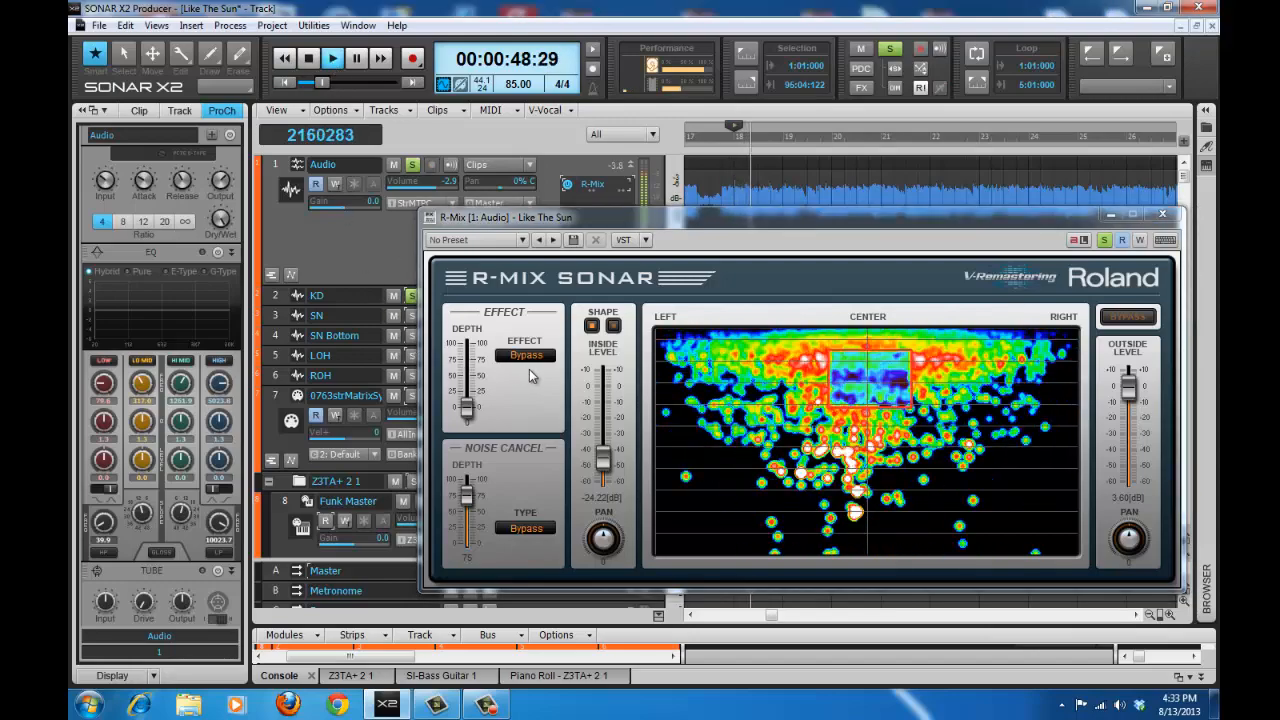
{"action": "left_click_drag", "start_coordinate": [600, 460], "coordinate": [601, 380]}
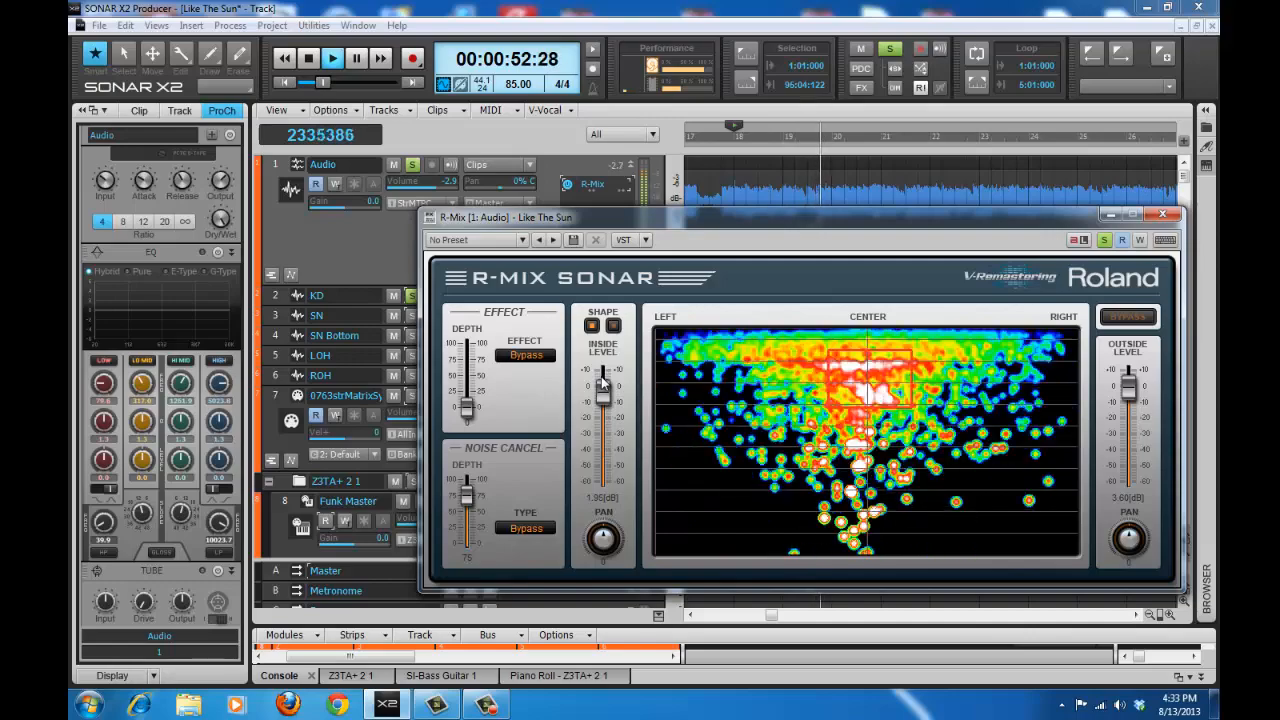
{"action": "left_click_drag", "start_coordinate": [603, 379], "coordinate": [610, 505]}
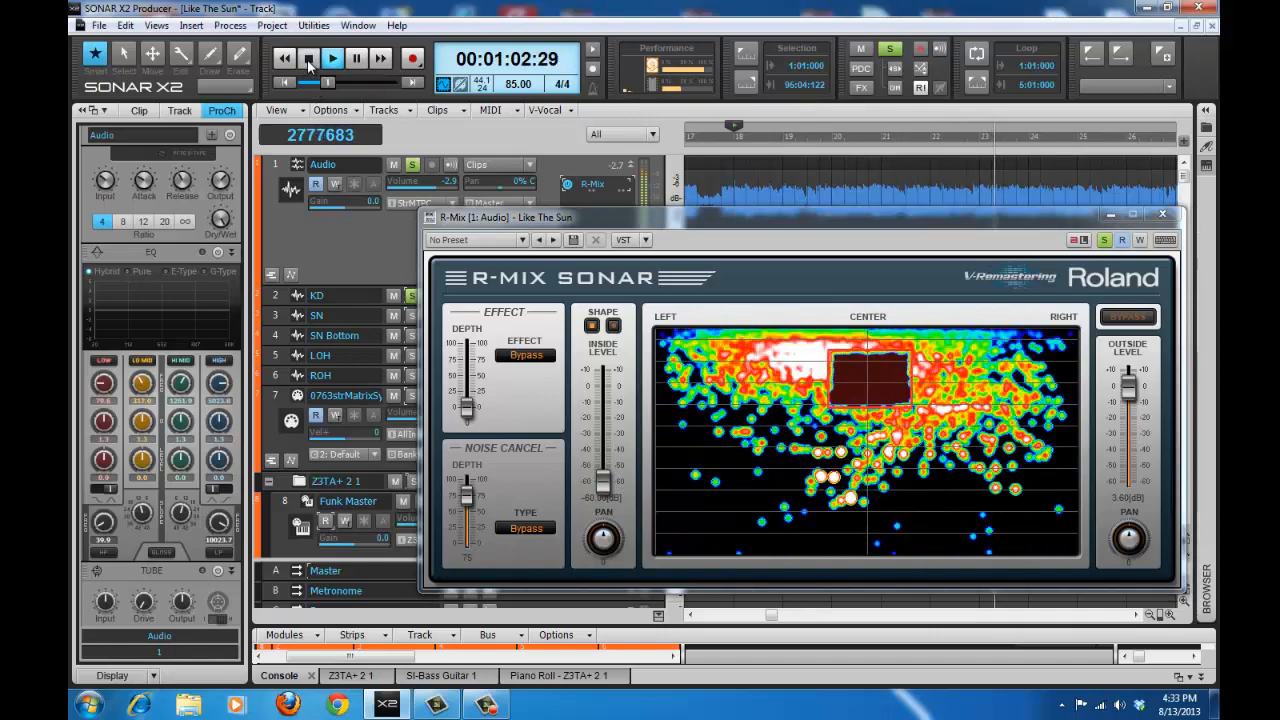
{"action": "left_click", "coordinate": [308, 58]}
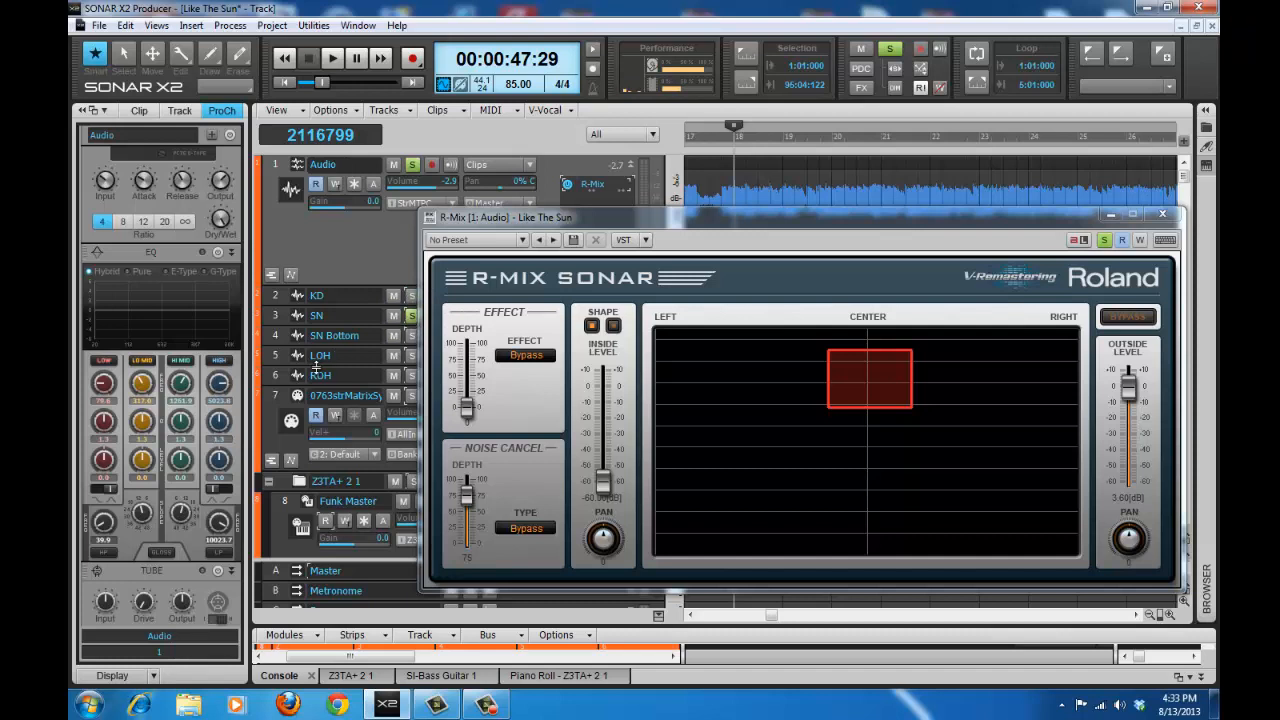
Solo the LOH and ROH tracks alongside SN and play the song from about 48 seconds
{"action": "left_click_drag", "start_coordinate": [500, 222], "coordinate": [522, 219]}
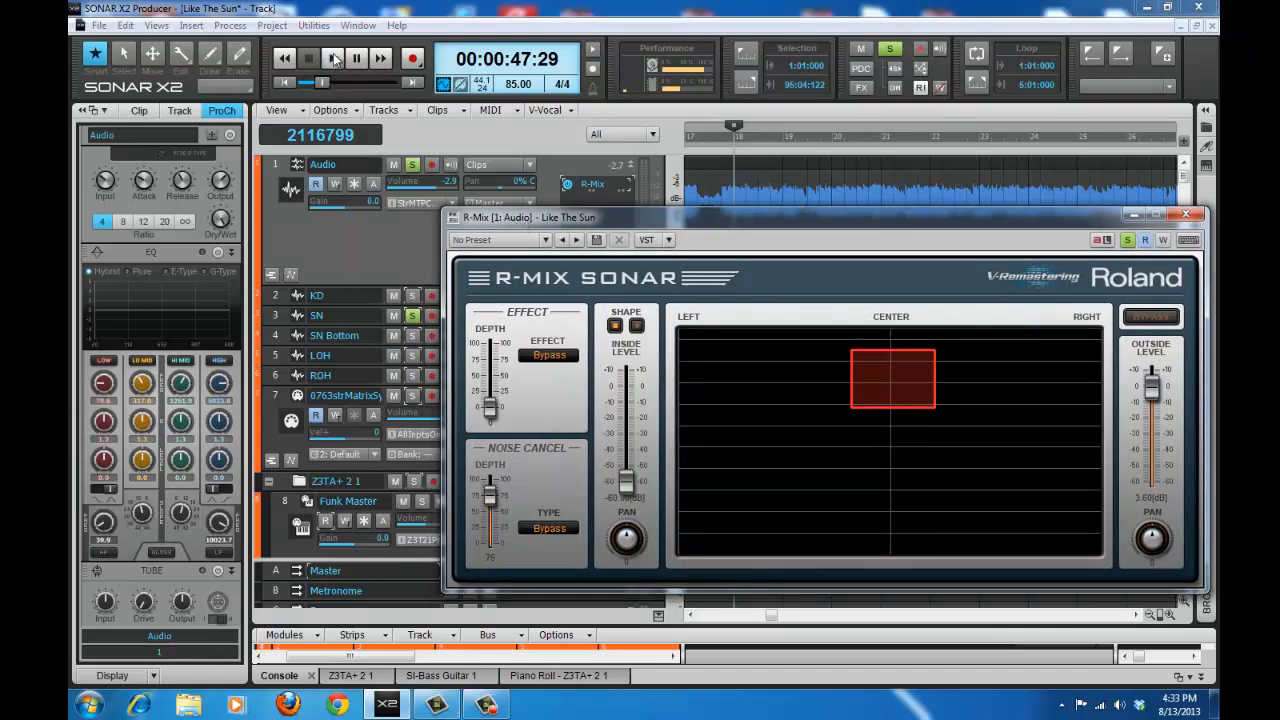
{"action": "left_click", "coordinate": [411, 356]}
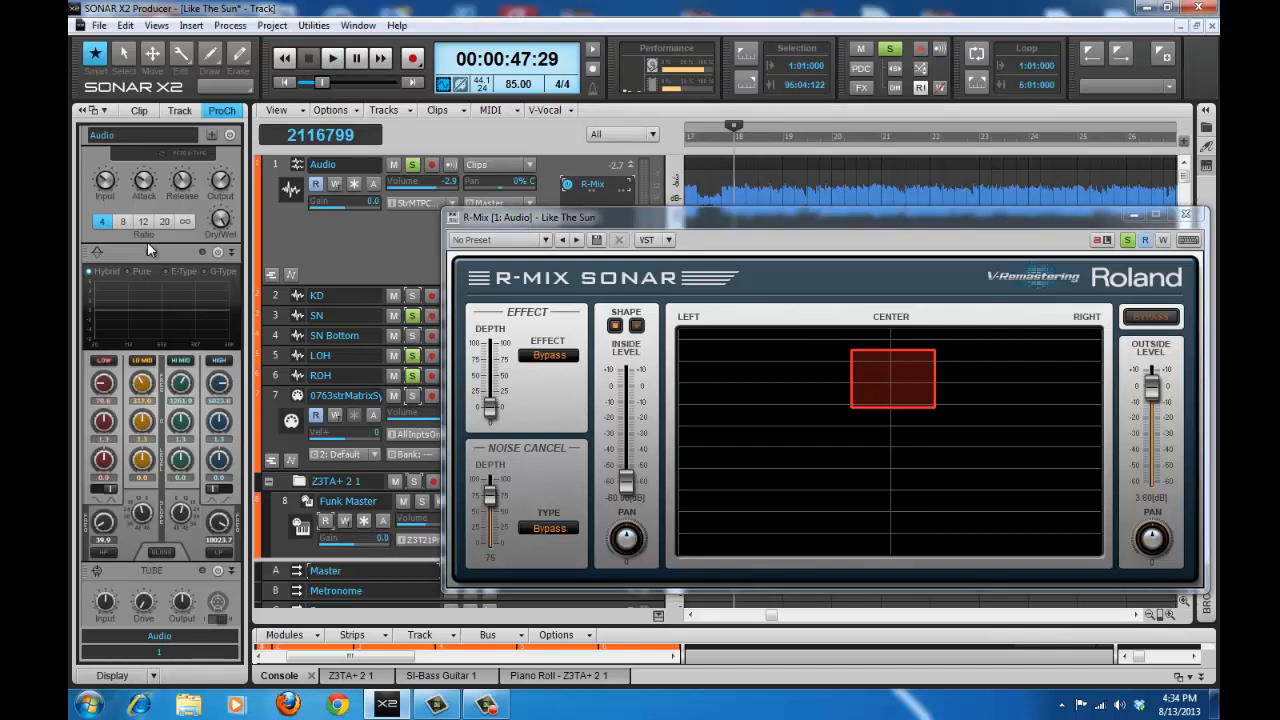
{"action": "left_click", "coordinate": [331, 60]}
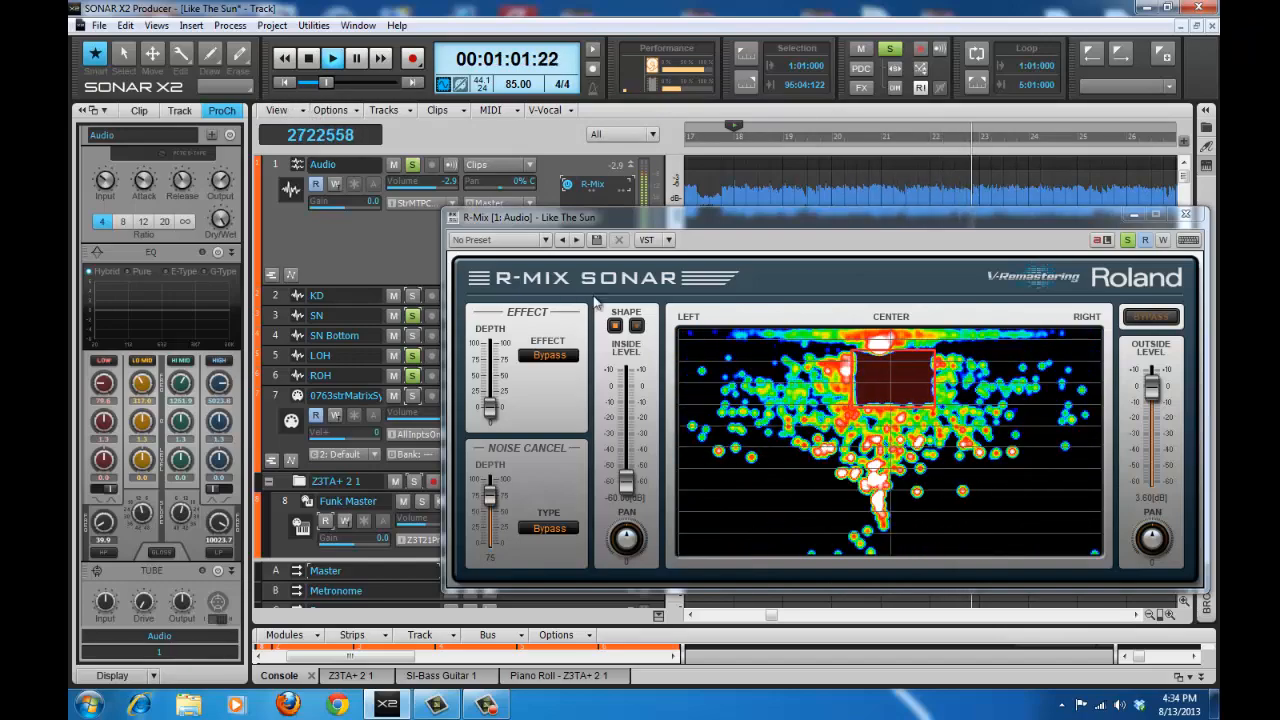
Widen the high-frequency selection around the centre, raise the inside level to 3.16 dB, and stop playback after listening
{"action": "left_click_drag", "start_coordinate": [848, 382], "coordinate": [824, 383]}
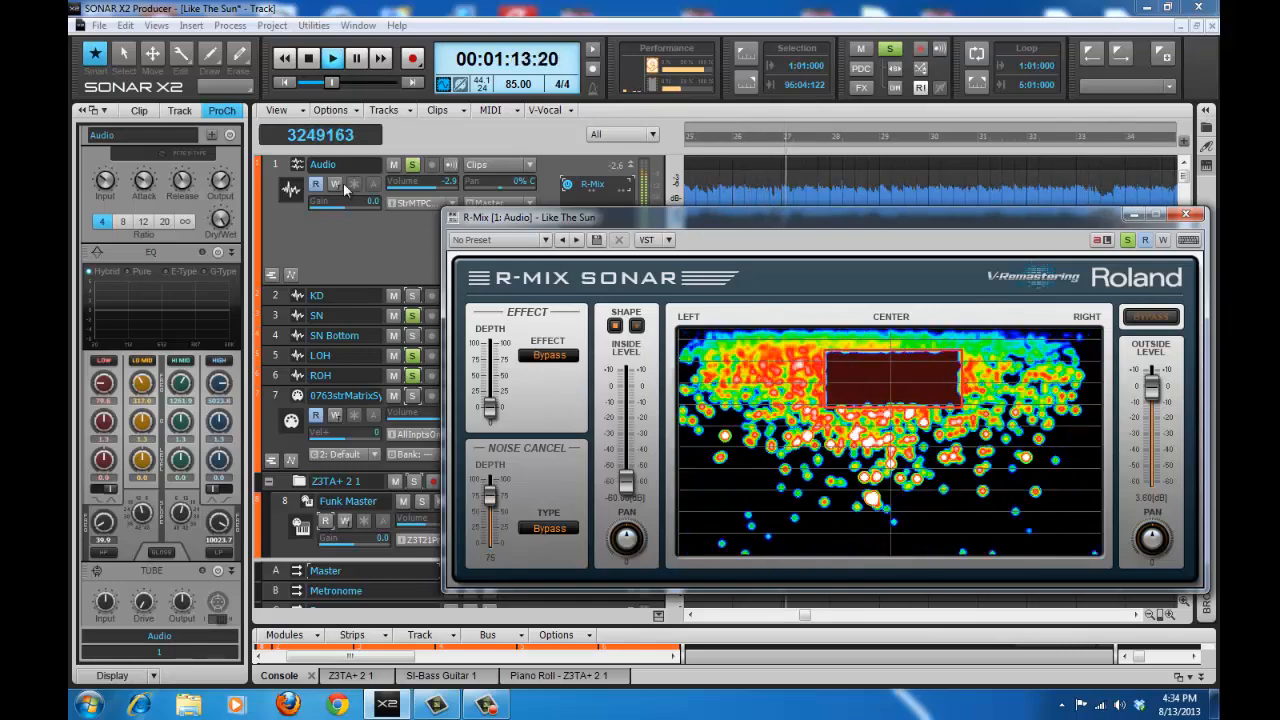
{"action": "left_click_drag", "start_coordinate": [625, 482], "coordinate": [624, 383]}
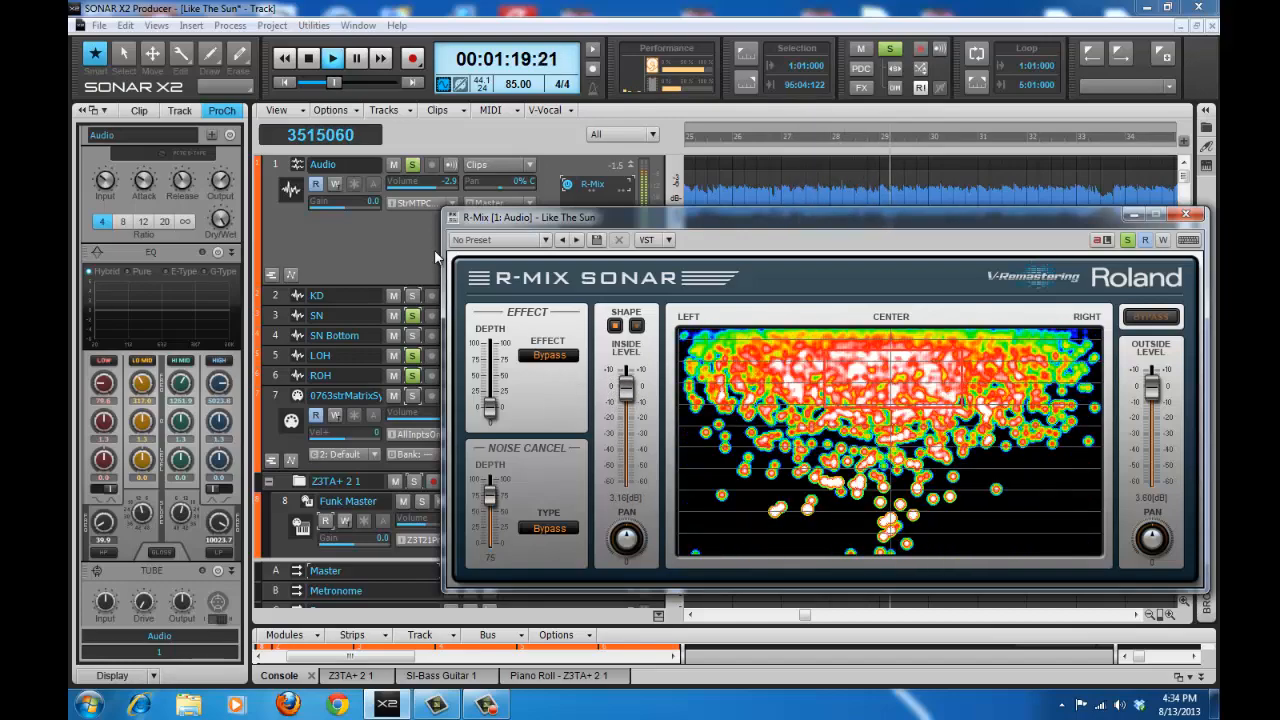
{"action": "left_click", "coordinate": [314, 60]}
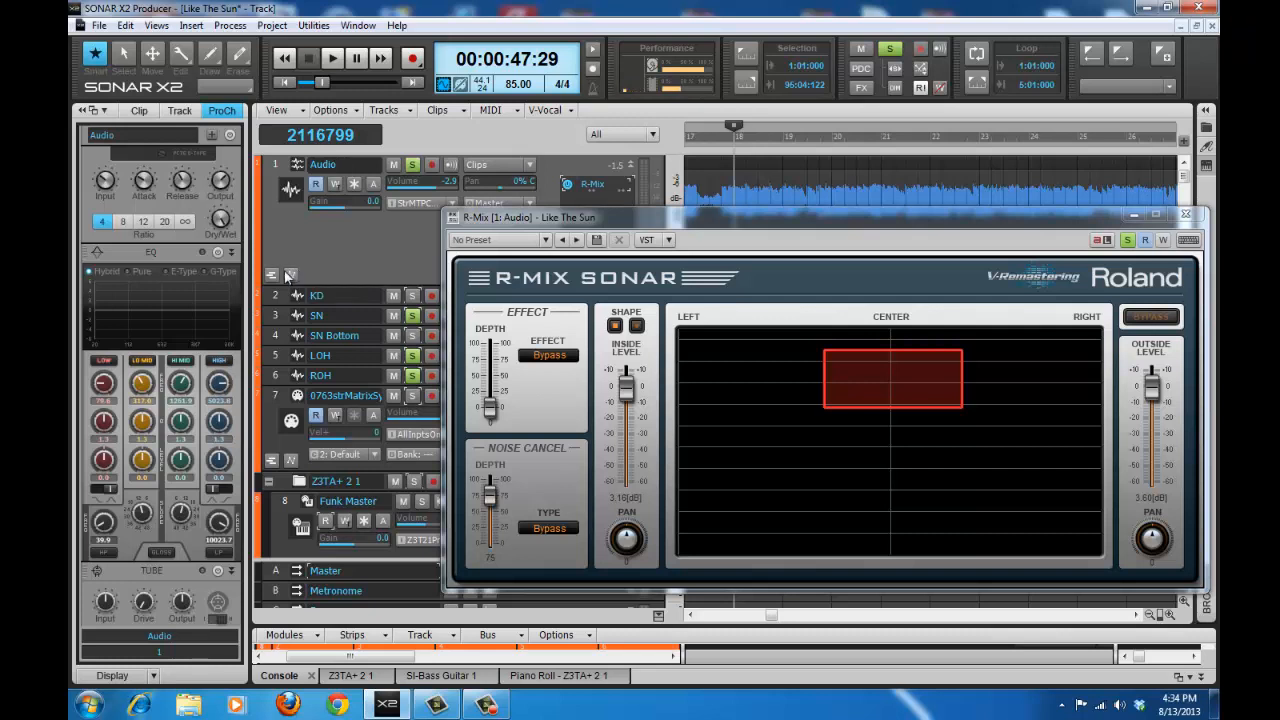
Move the R-Mix window up and turn off solo on the SN, LOH and ROH tracks
{"action": "left_click", "coordinate": [829, 209]}
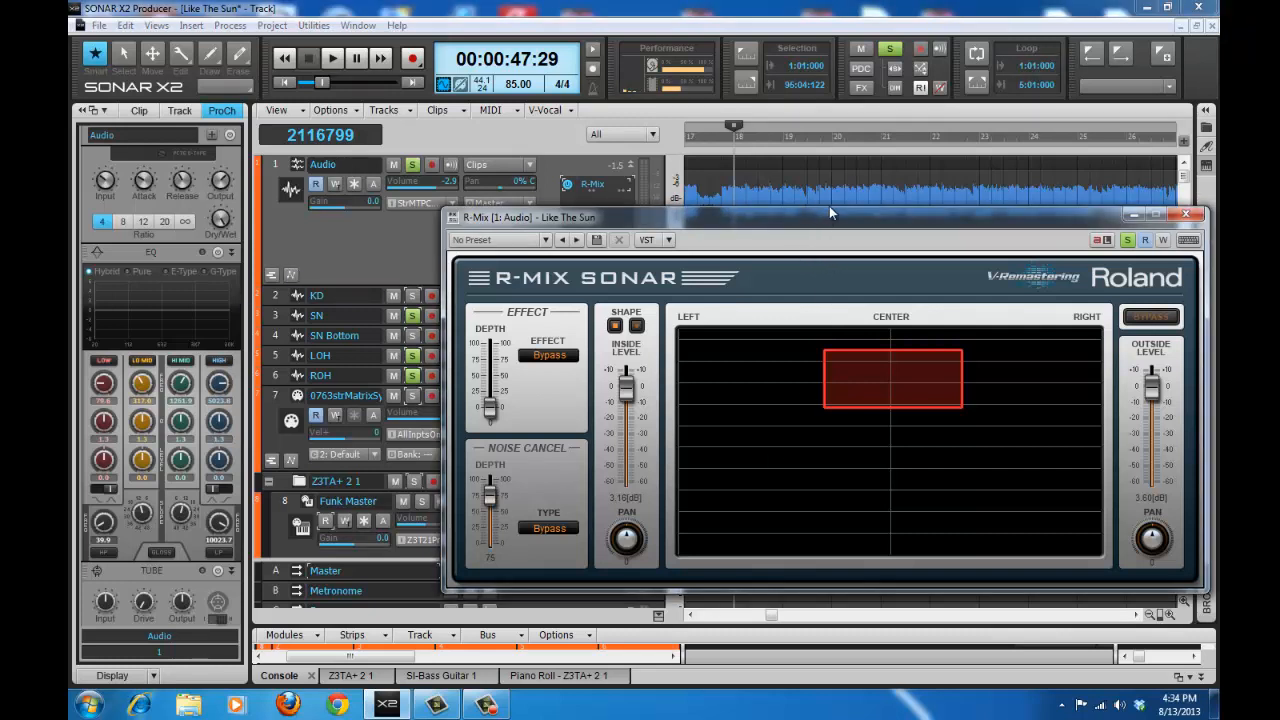
{"action": "left_click_drag", "start_coordinate": [829, 222], "coordinate": [855, 165]}
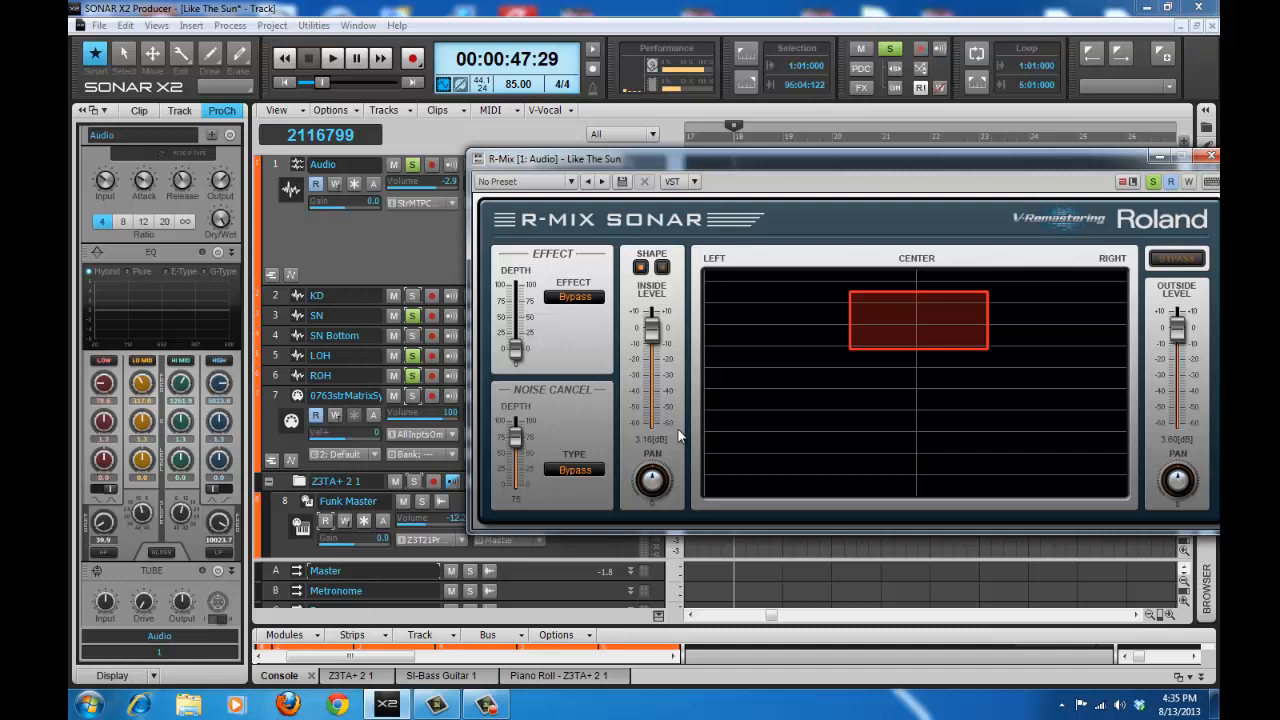
{"action": "left_click", "coordinate": [412, 316]}
Stretch the centre selection over most of the frequency range and lower the inside level to -60 dB while auditioning the song
{"action": "mouse_move", "coordinate": [914, 314]}
{"action": "left_mouse_down"}
{"action": "mouse_move", "coordinate": [914, 416]}
{"action": "mouse_move", "coordinate": [922, 323]}
{"action": "left_mouse_up"}
{"action": "mouse_move", "coordinate": [920, 420]}
{"action": "left_mouse_down"}
{"action": "mouse_move", "coordinate": [923, 389]}
{"action": "mouse_move", "coordinate": [925, 400]}
{"action": "left_mouse_up"}
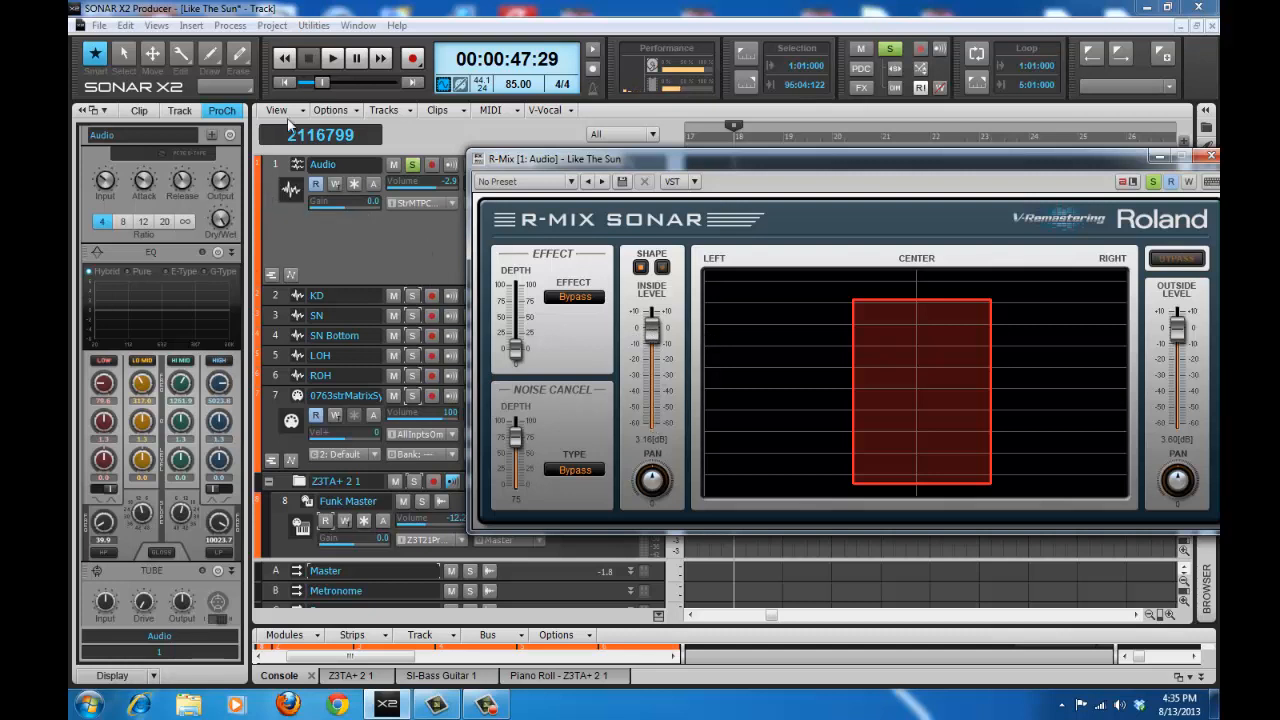
{"action": "left_click", "coordinate": [333, 61]}
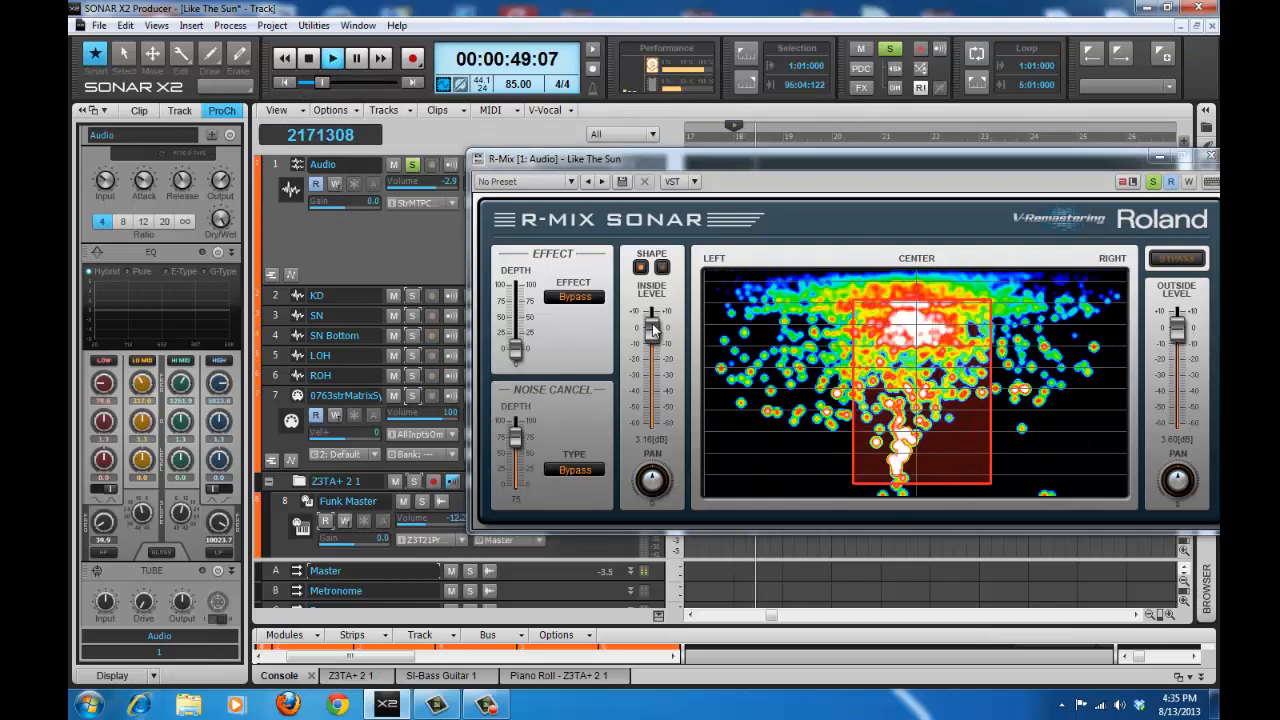
{"action": "left_click_drag", "start_coordinate": [654, 330], "coordinate": [622, 430]}
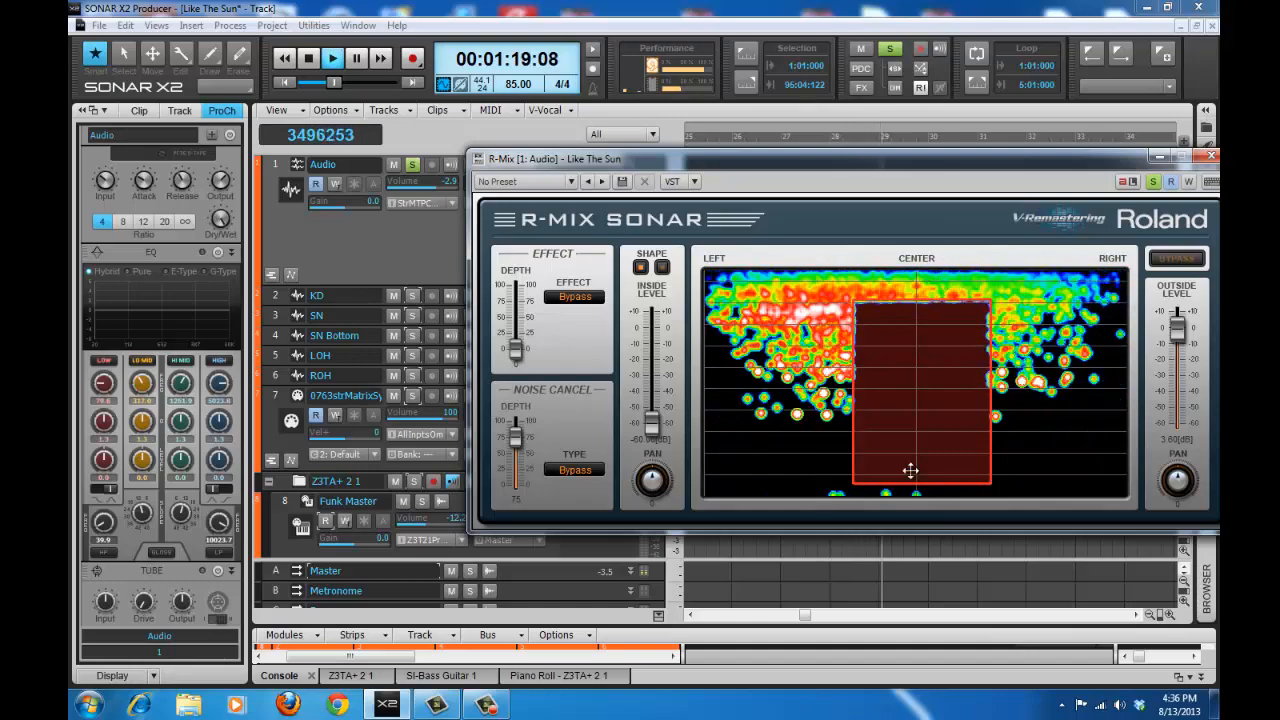
{"action": "key", "text": "space"}
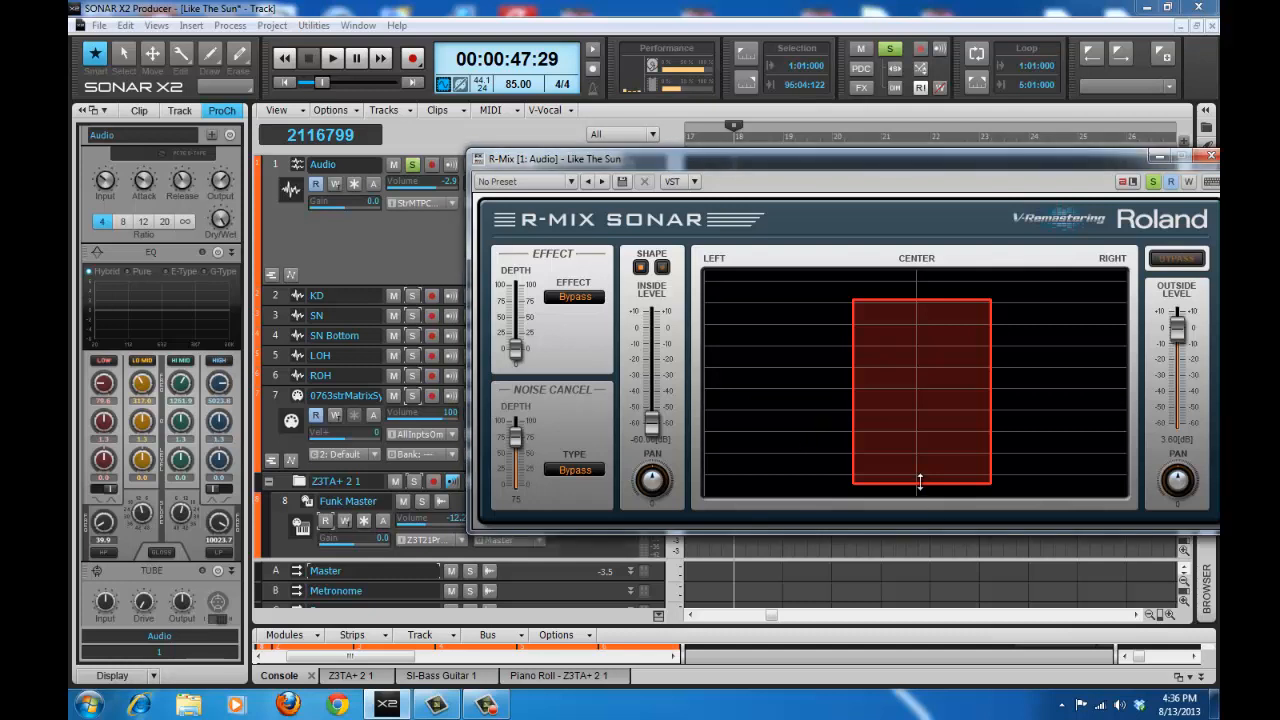
Shorten the selection to the centre mid frequencies and audition the song from about 48 seconds with that area removed
{"action": "left_click_drag", "start_coordinate": [920, 482], "coordinate": [914, 337]}
{"action": "left_click_drag", "start_coordinate": [917, 394], "coordinate": [917, 377]}
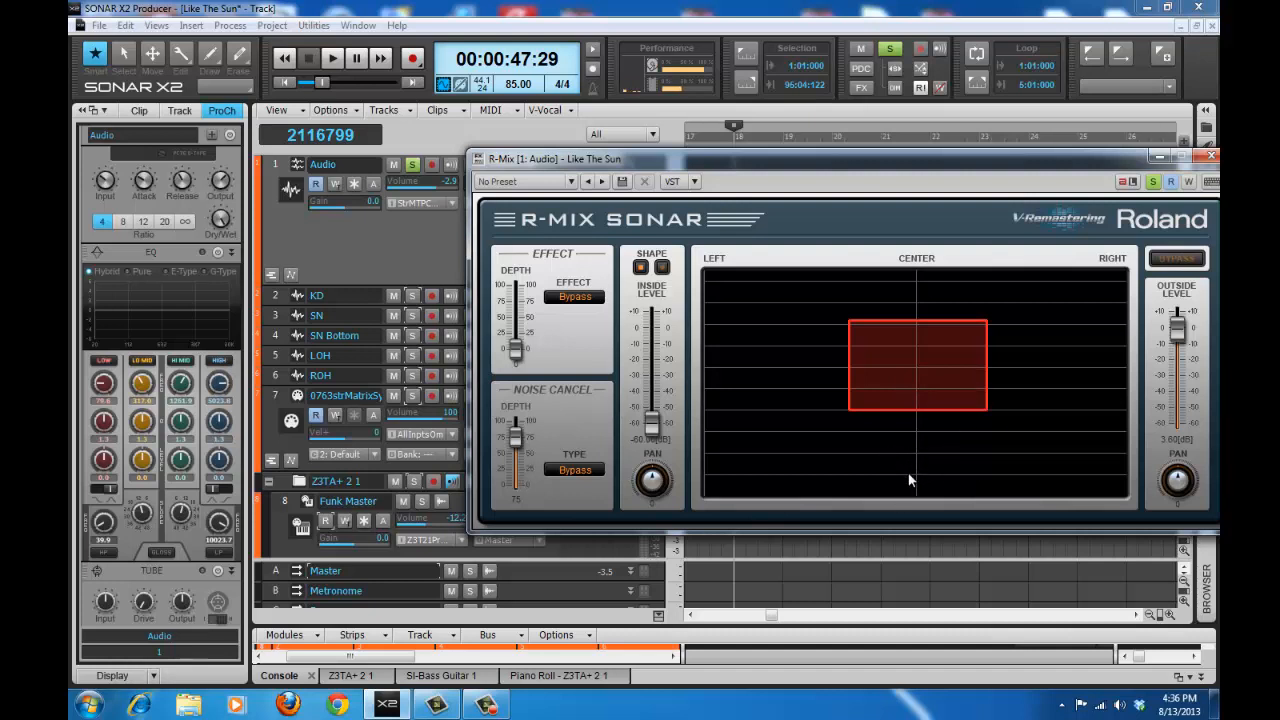
{"action": "left_click", "coordinate": [332, 60]}
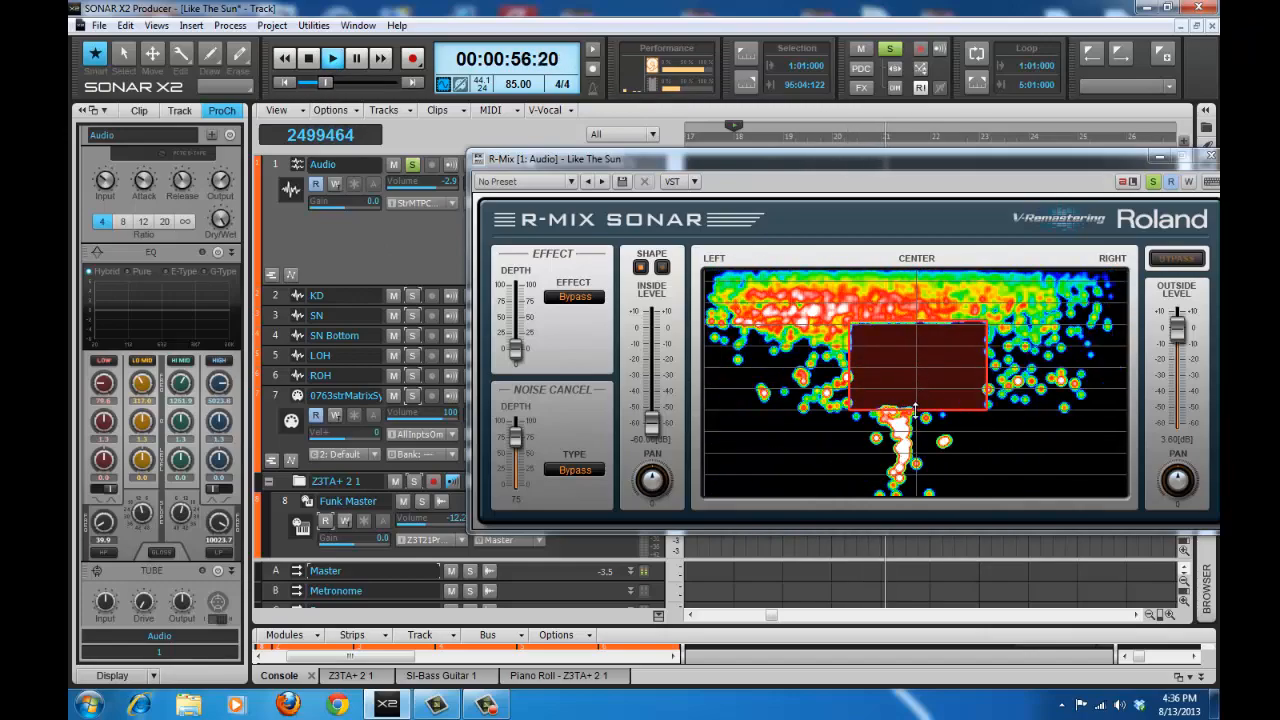
{"action": "left_click", "coordinate": [310, 60]}
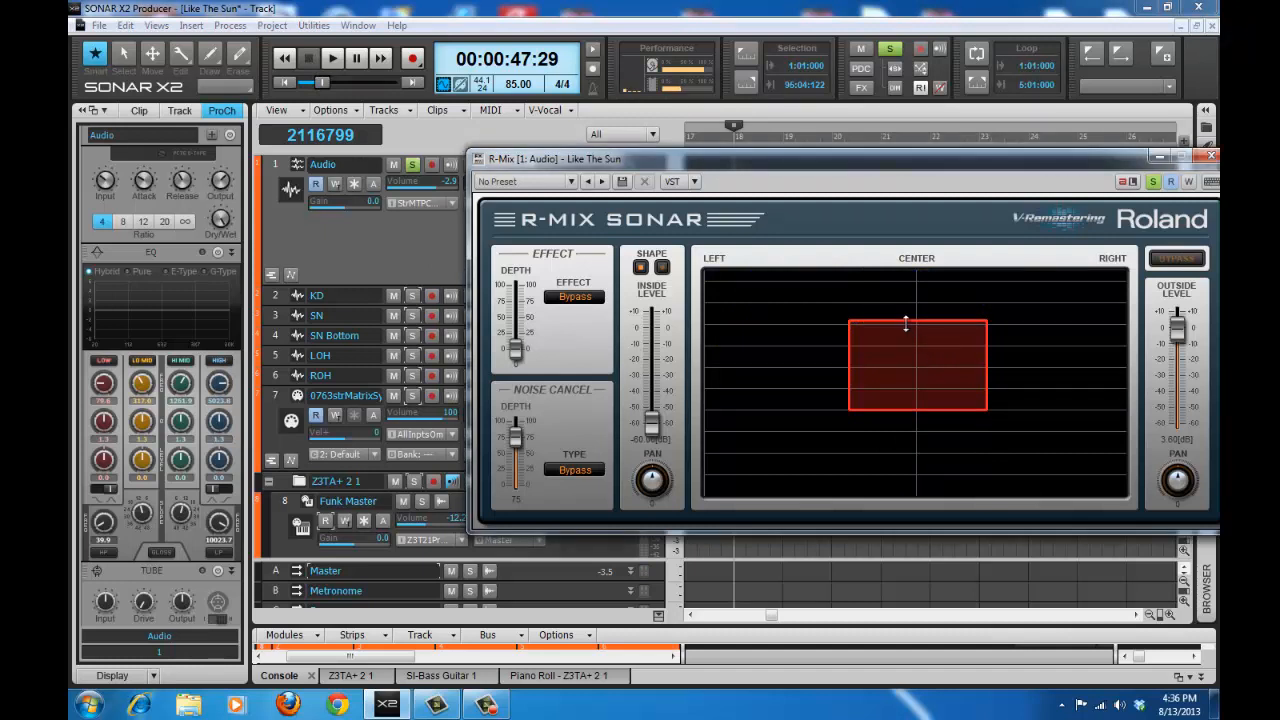
Extend the centre selection's frequency range slightly, narrow it around the centre, and audition the song with that area removed
{"action": "left_click_drag", "start_coordinate": [918, 322], "coordinate": [918, 316]}
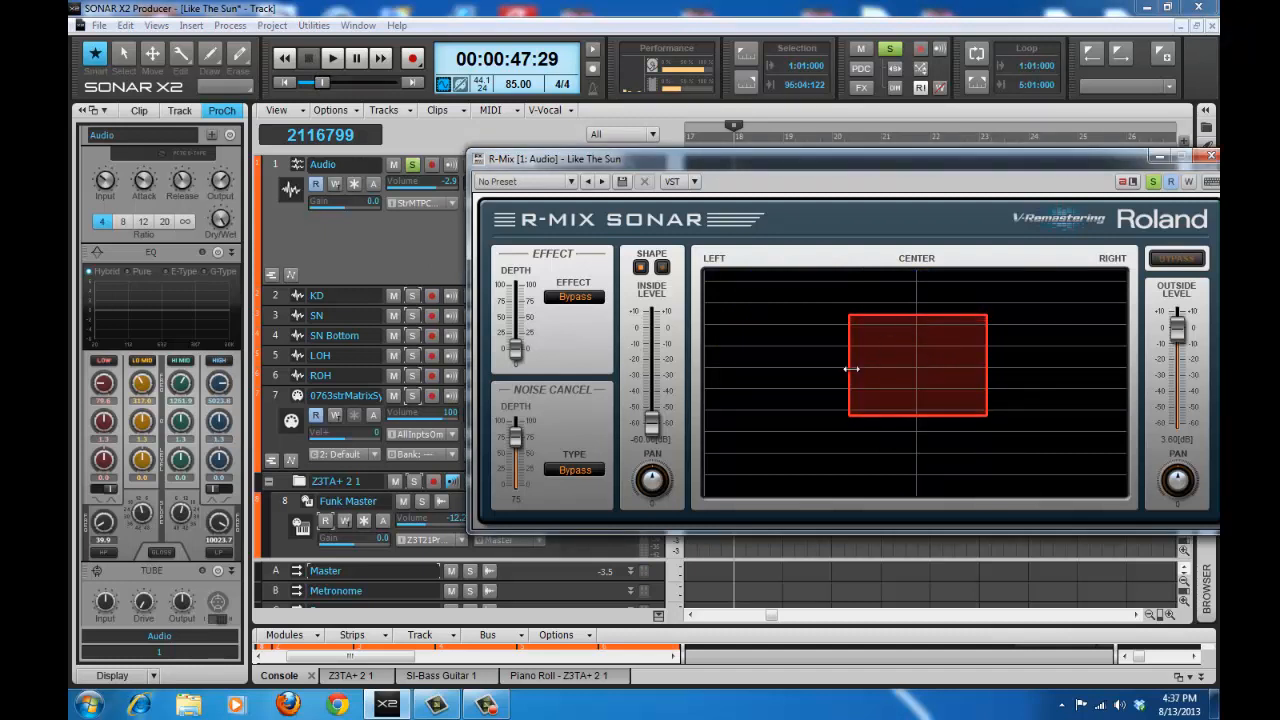
{"action": "left_click_drag", "start_coordinate": [851, 369], "coordinate": [882, 367]}
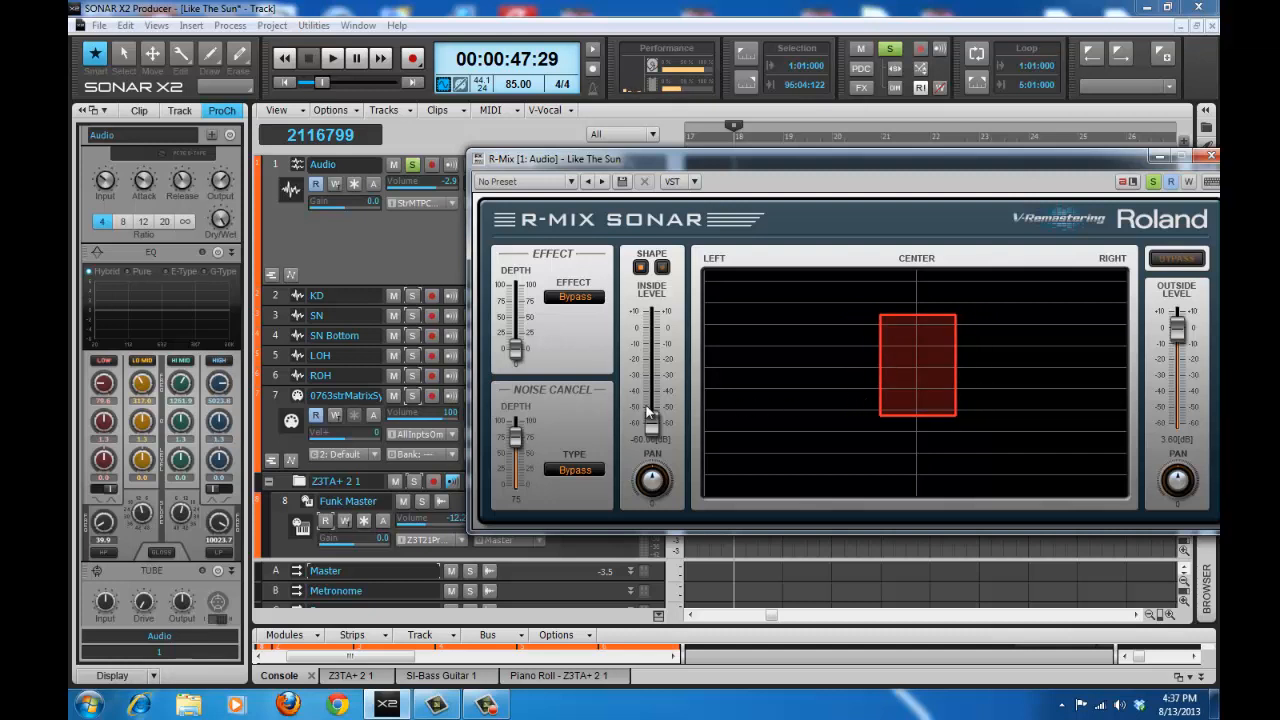
{"action": "left_click", "coordinate": [333, 60]}
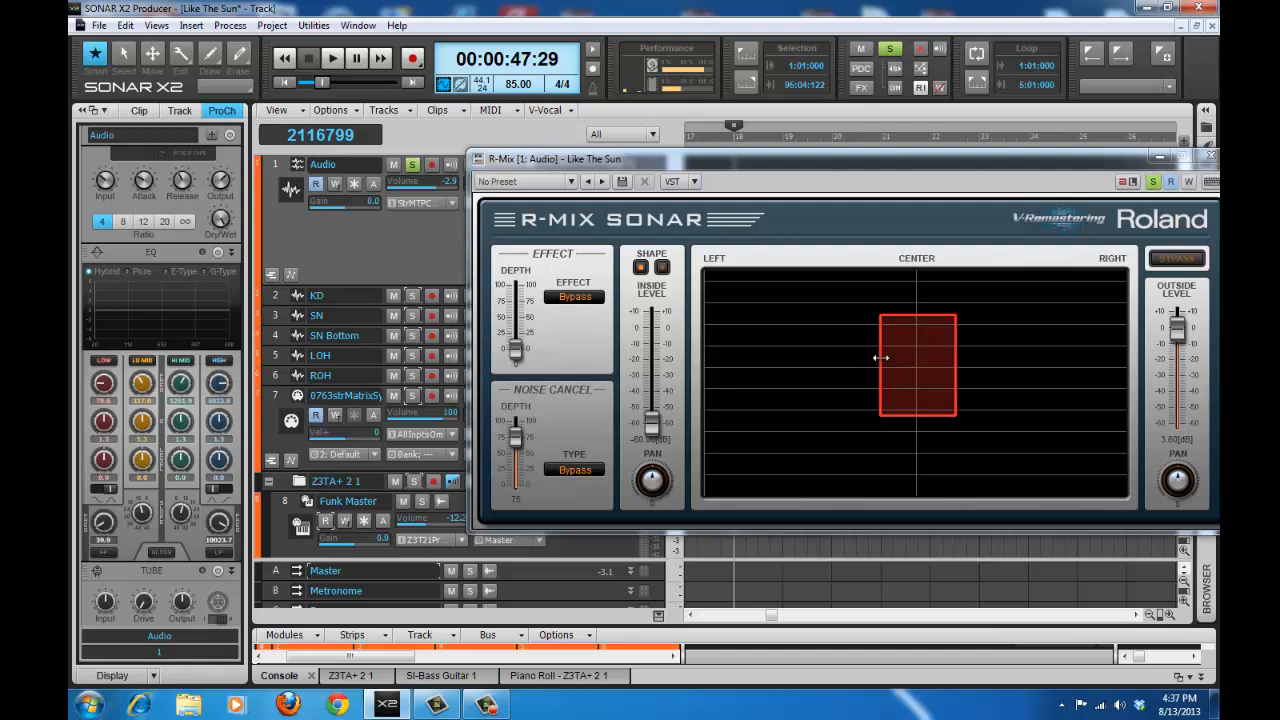
Widen the selection around the centre again and audition the song from about 48 seconds
{"action": "left_click_drag", "start_coordinate": [881, 357], "coordinate": [853, 371]}
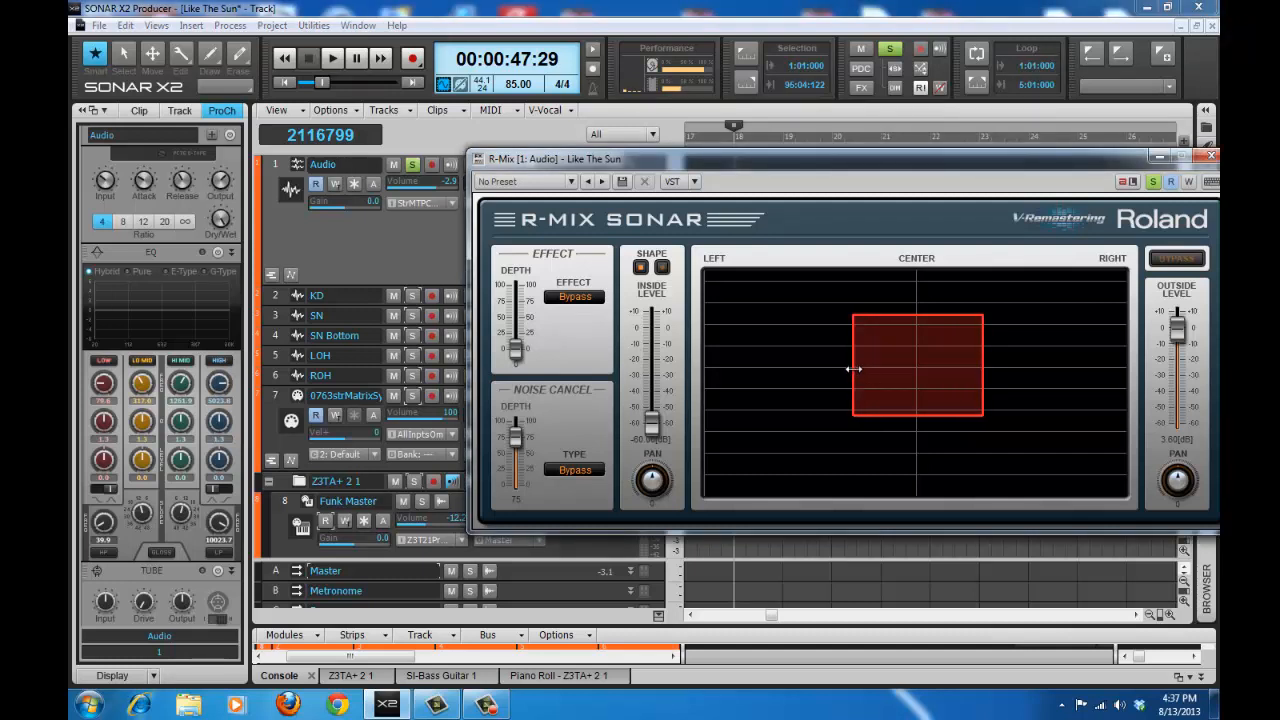
{"action": "left_click", "coordinate": [333, 60]}
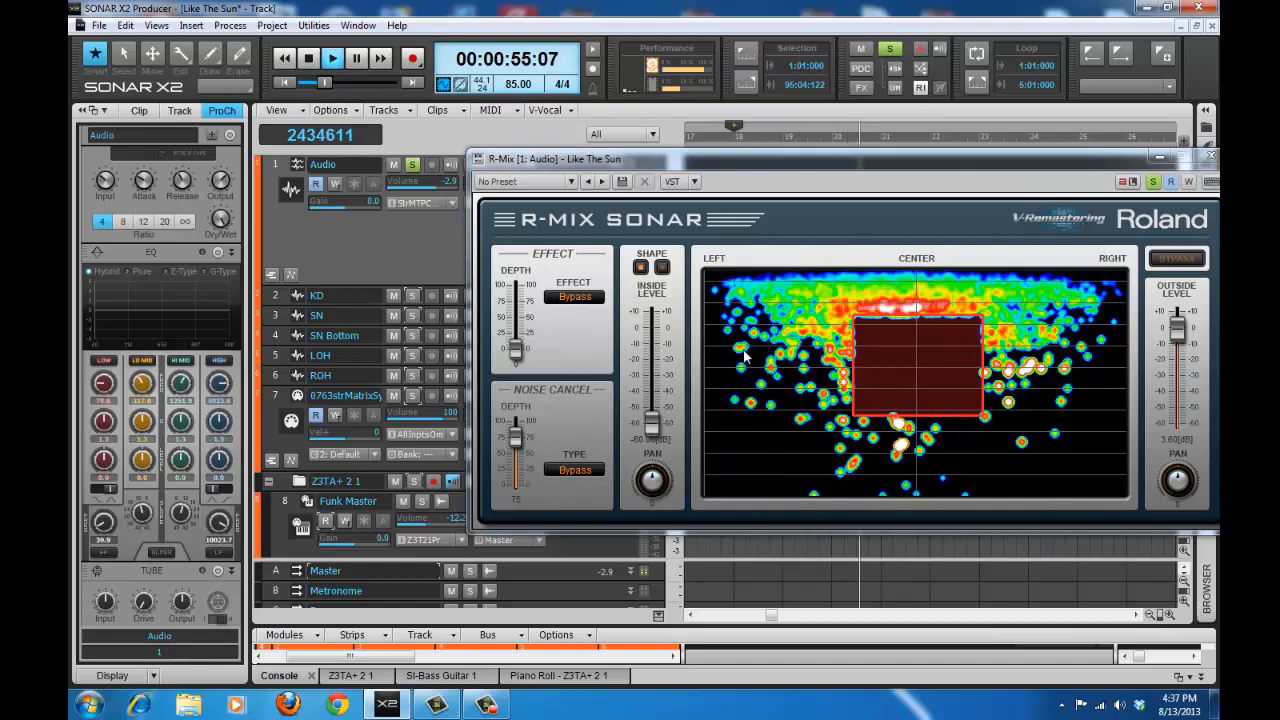
{"action": "left_click", "coordinate": [311, 59]}
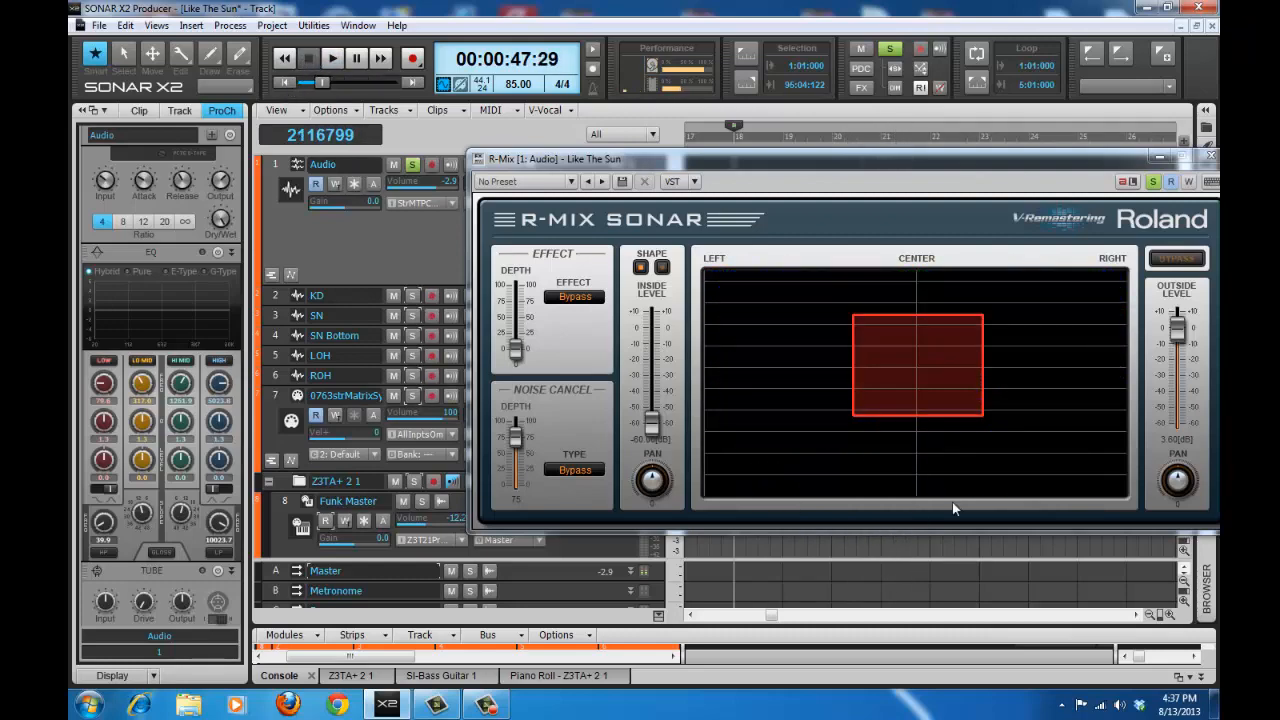
Extend the selection slightly towards the low frequencies and lower its upper frequency limit while auditioning the song
{"action": "left_click_drag", "start_coordinate": [917, 414], "coordinate": [926, 404]}
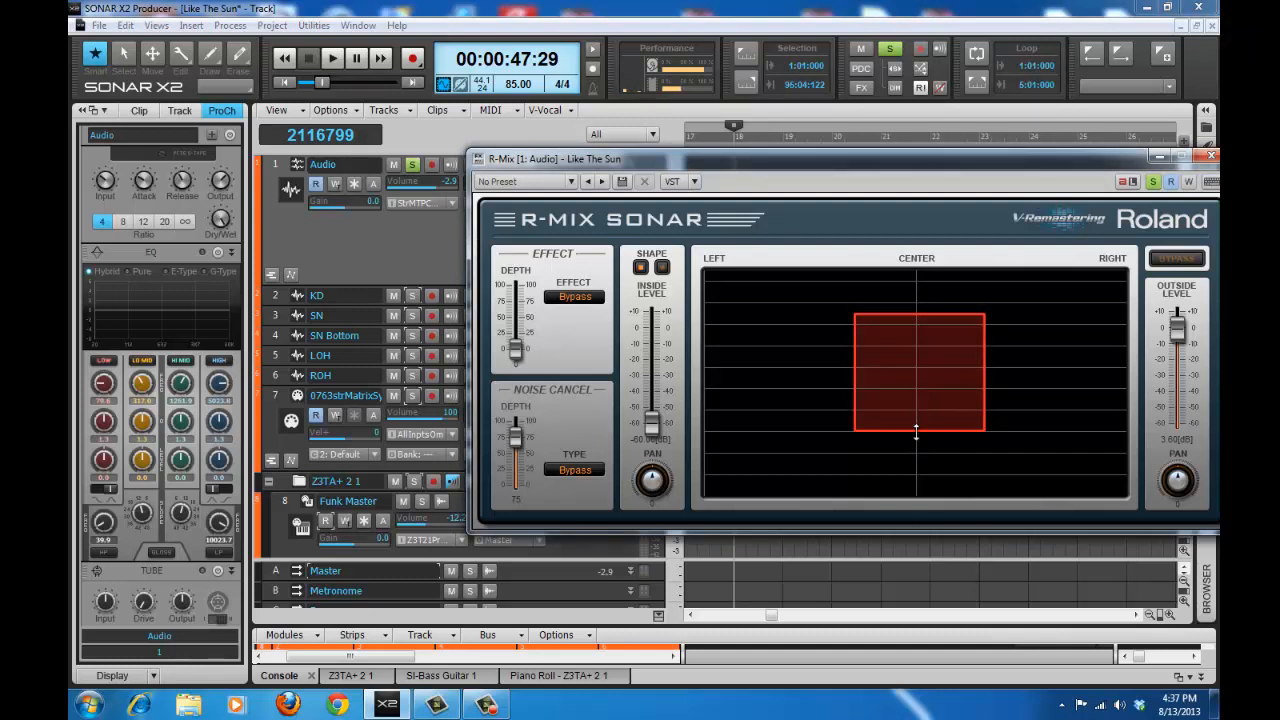
{"action": "mouse_move", "coordinate": [916, 432]}
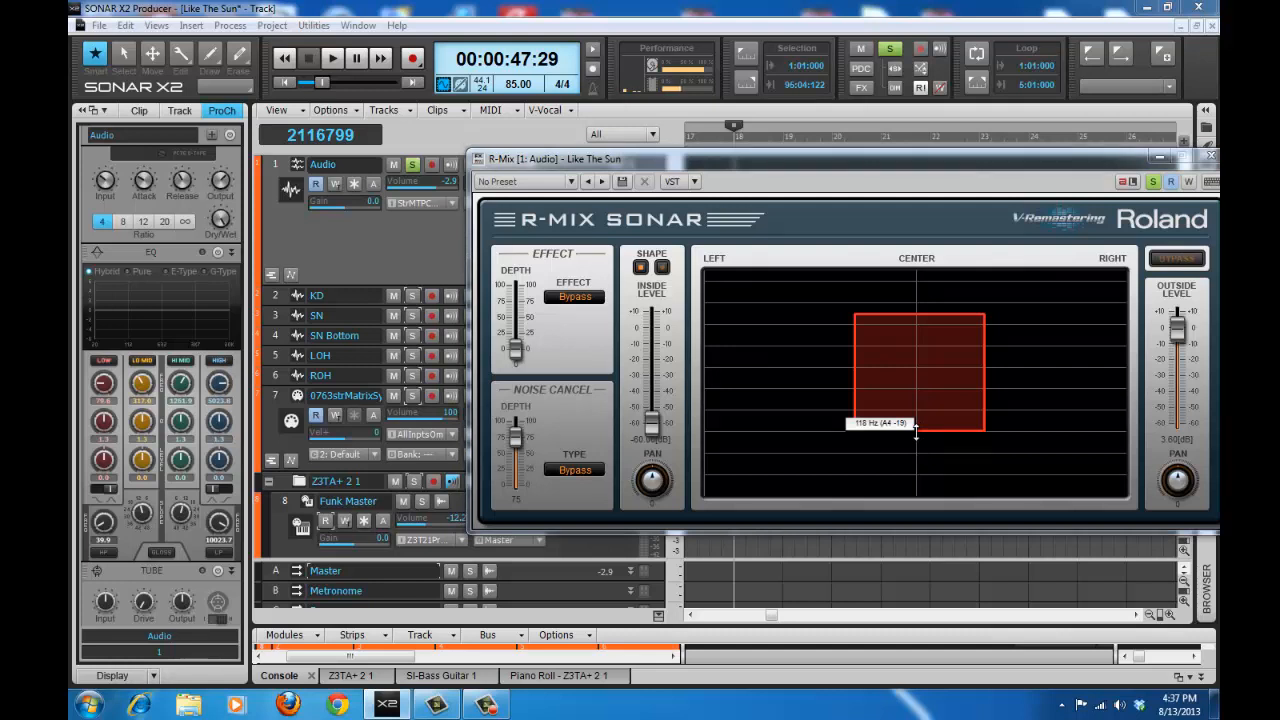
{"action": "left_click_drag", "start_coordinate": [916, 432], "coordinate": [926, 404]}
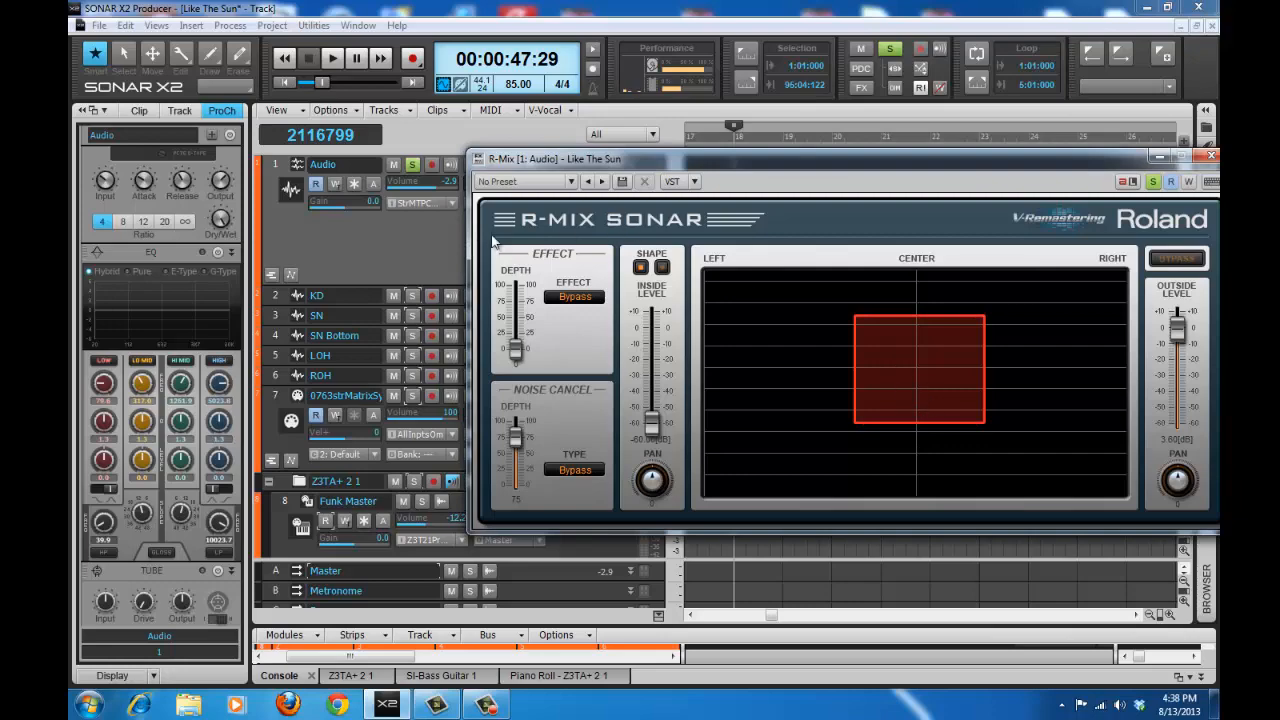
{"action": "left_click", "coordinate": [333, 60]}
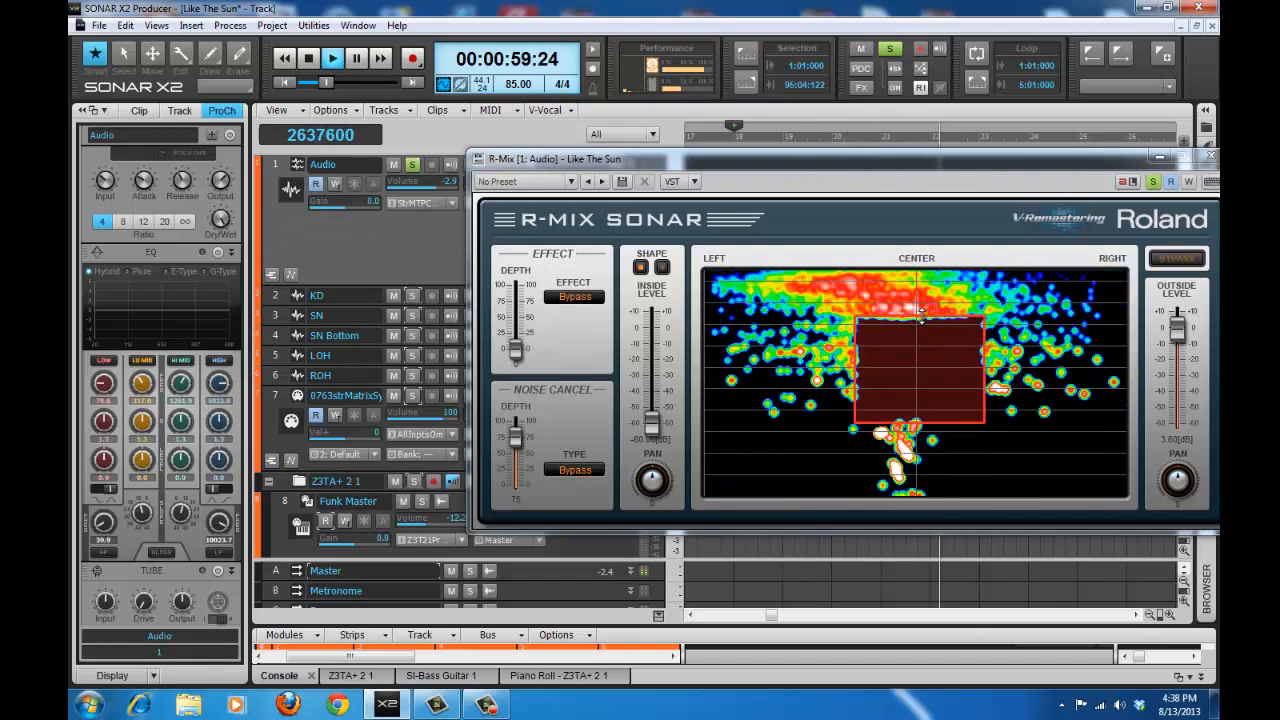
{"action": "left_click_drag", "start_coordinate": [922, 316], "coordinate": [924, 358]}
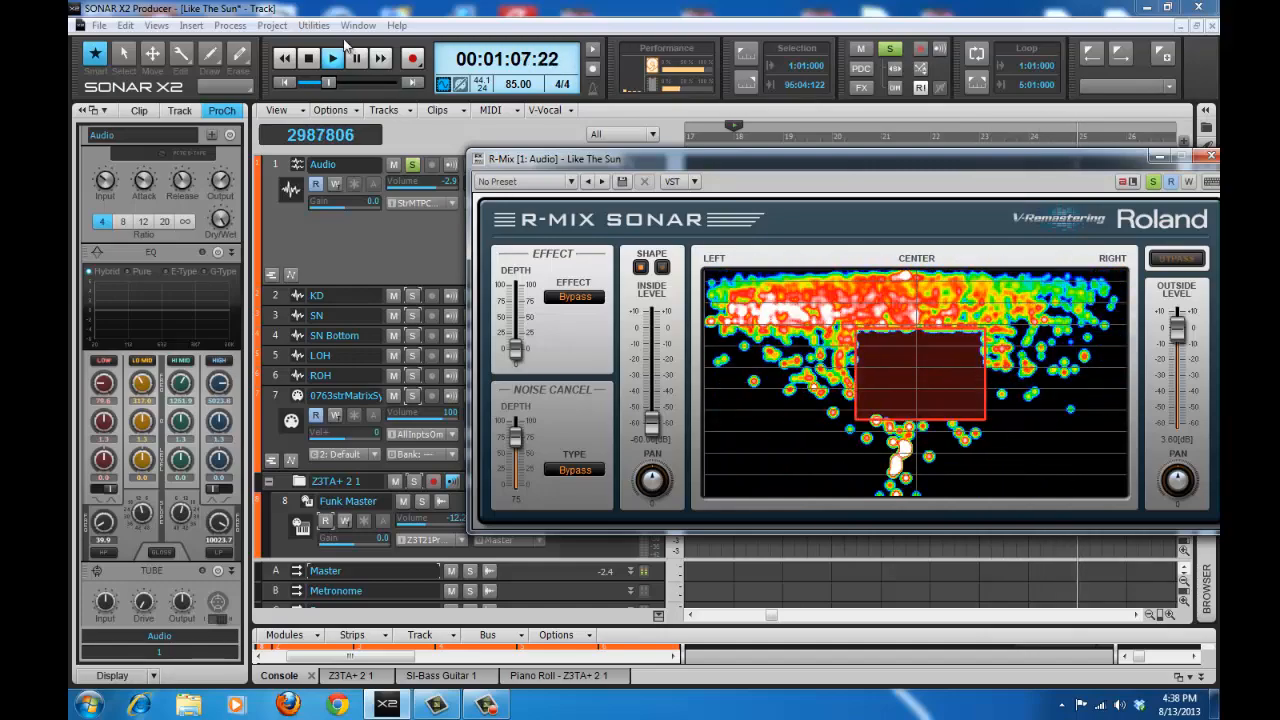
{"action": "left_click", "coordinate": [314, 61]}
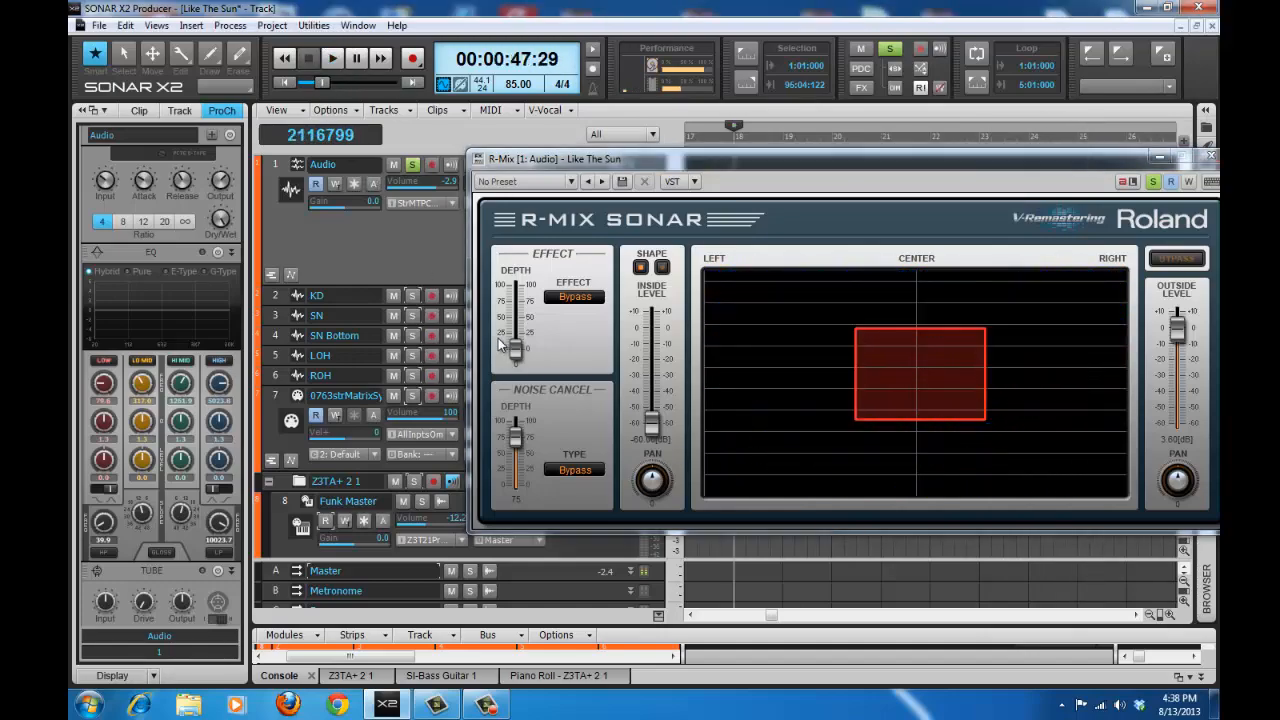
Set noise cancel depth to 0, inside level to 4.02 dB and outside level to -60 dB, then narrow the centre selection while auditioning it isolated
{"action": "left_click_drag", "start_coordinate": [515, 351], "coordinate": [530, 548]}
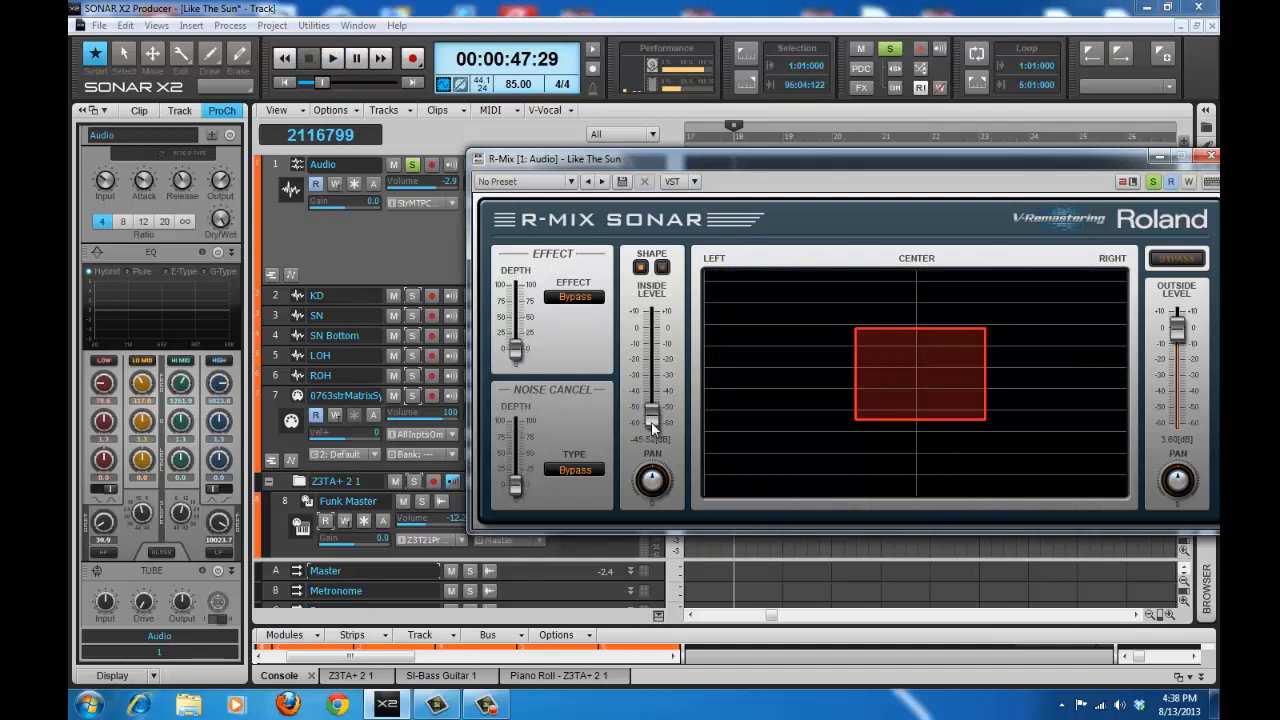
{"action": "left_click_drag", "start_coordinate": [653, 428], "coordinate": [661, 315]}
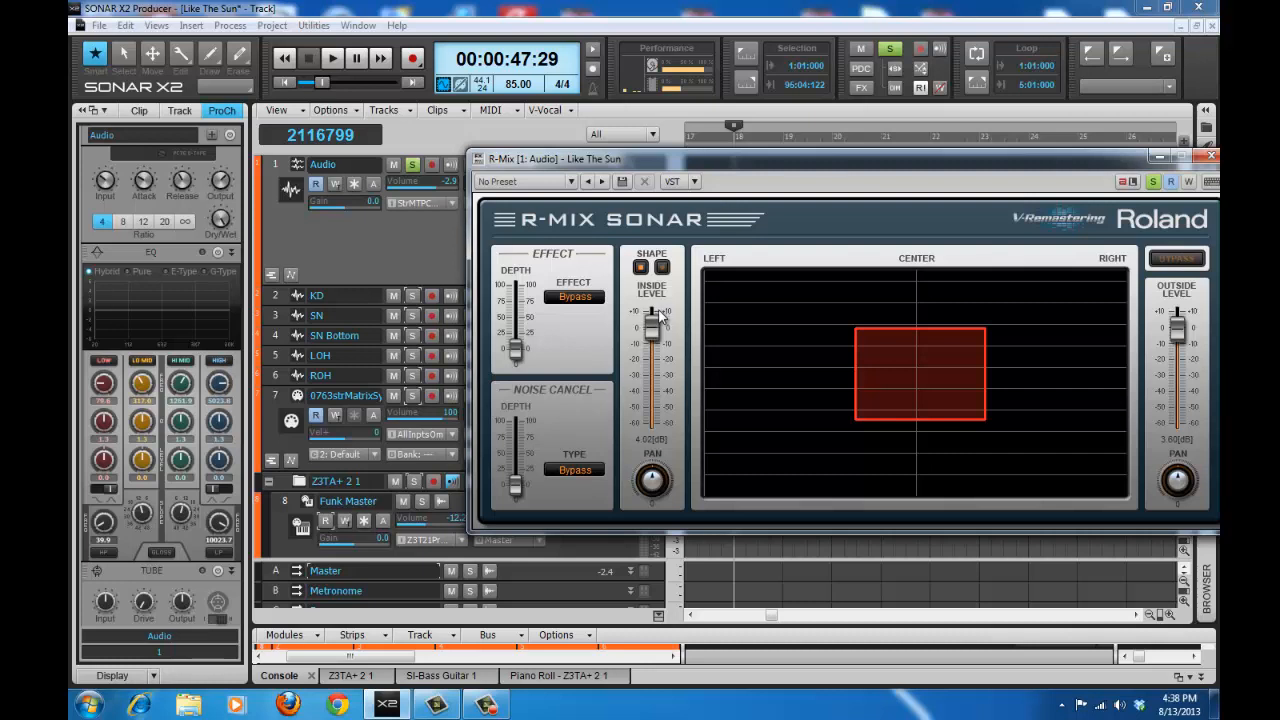
{"action": "left_click_drag", "start_coordinate": [1181, 333], "coordinate": [1210, 533]}
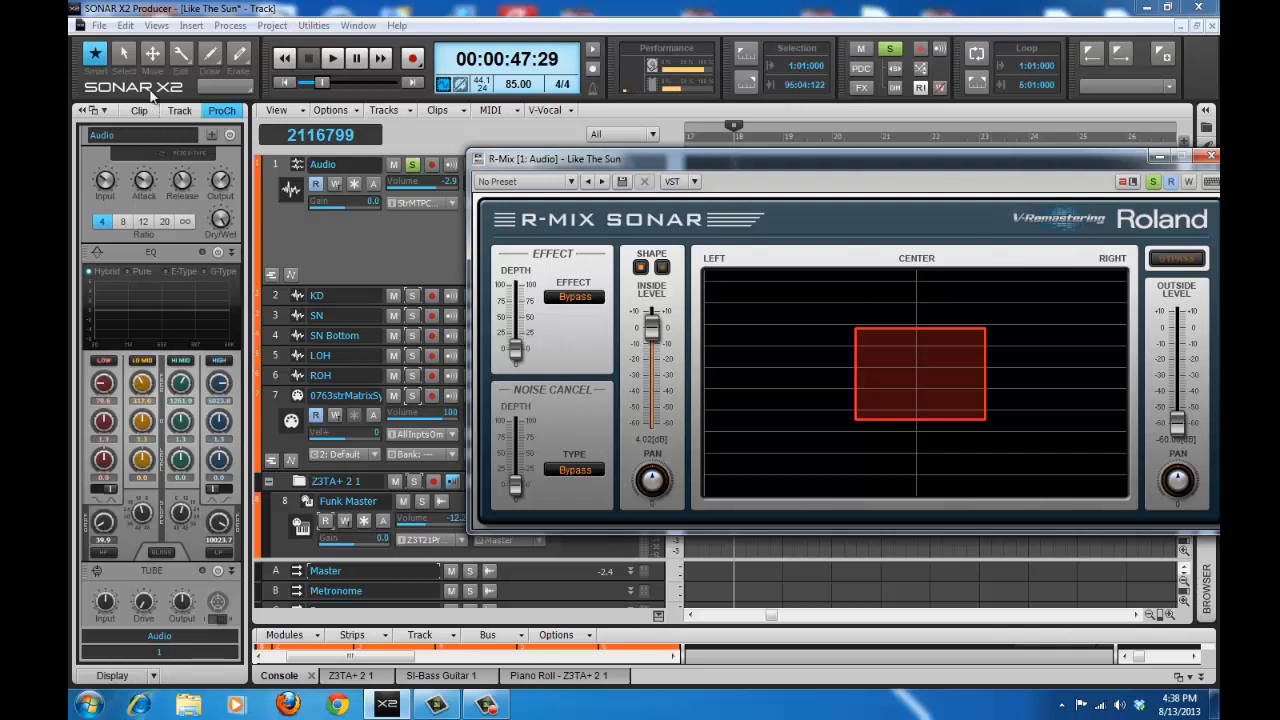
{"action": "left_click", "coordinate": [332, 60]}
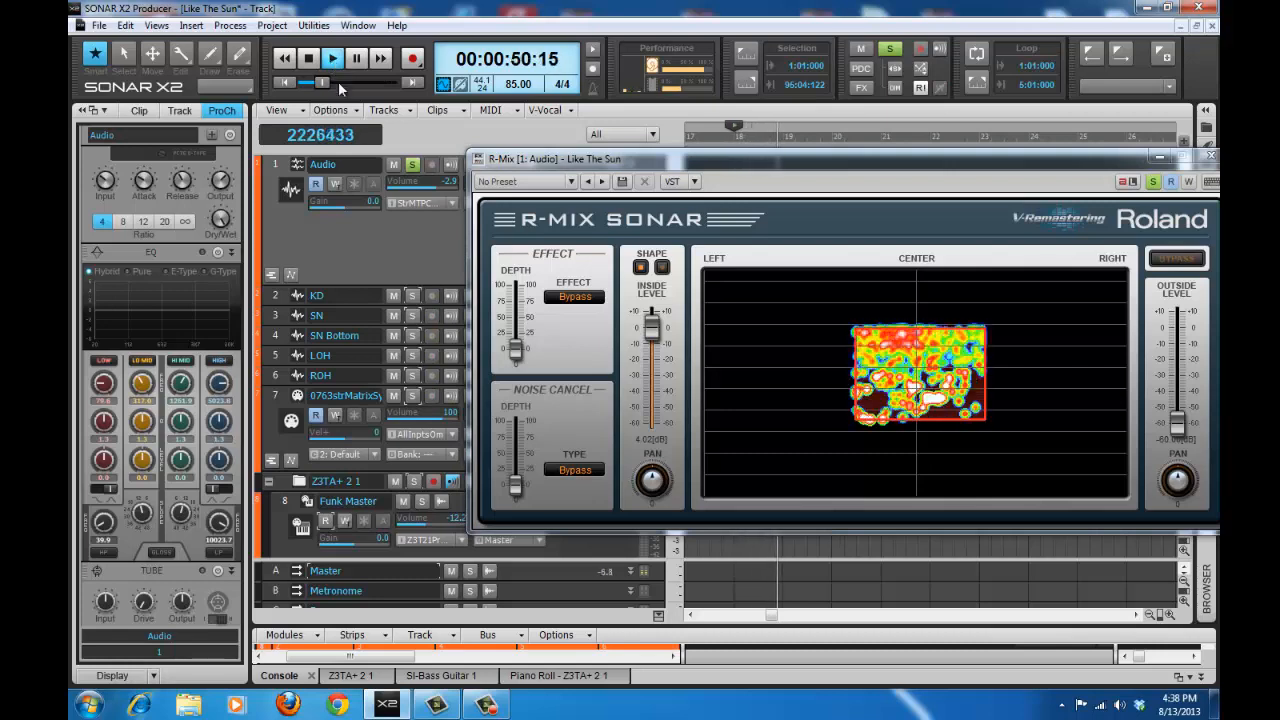
{"action": "mouse_move", "coordinate": [851, 363]}
{"action": "left_mouse_down"}
{"action": "mouse_move", "coordinate": [826, 369]}
{"action": "mouse_move", "coordinate": [870, 370]}
{"action": "left_mouse_up"}
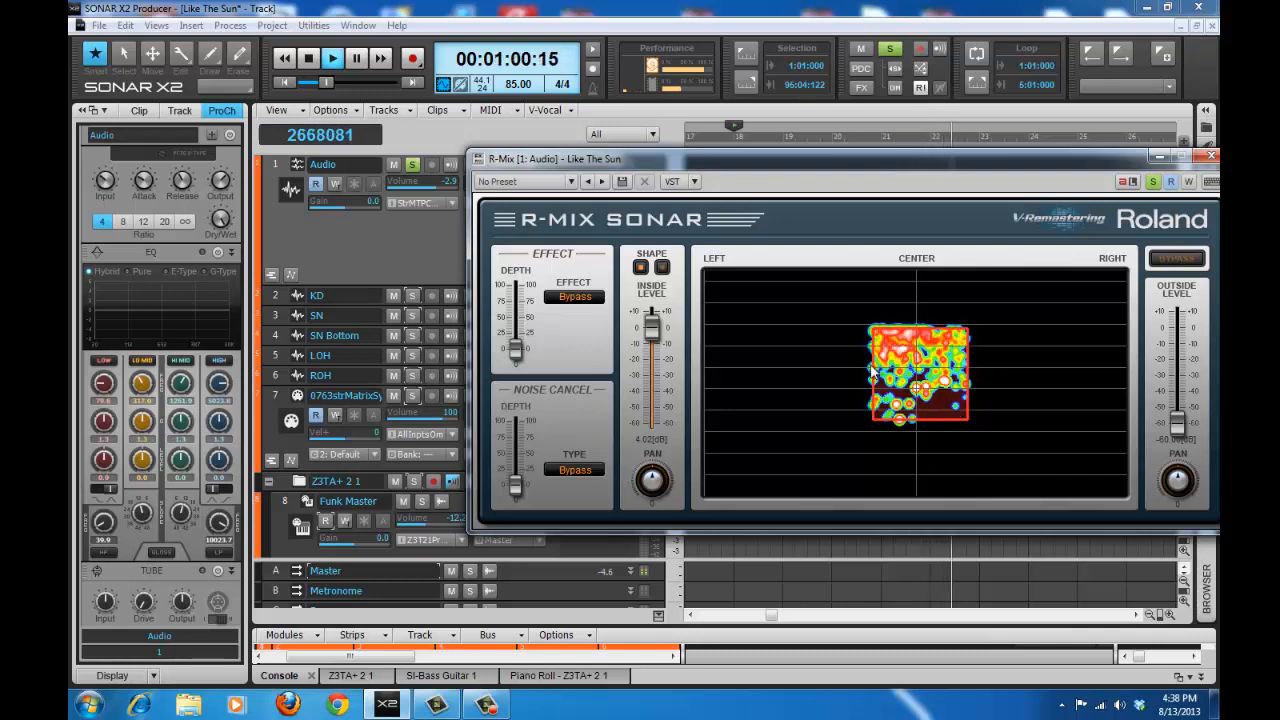
{"action": "key", "text": "space"}
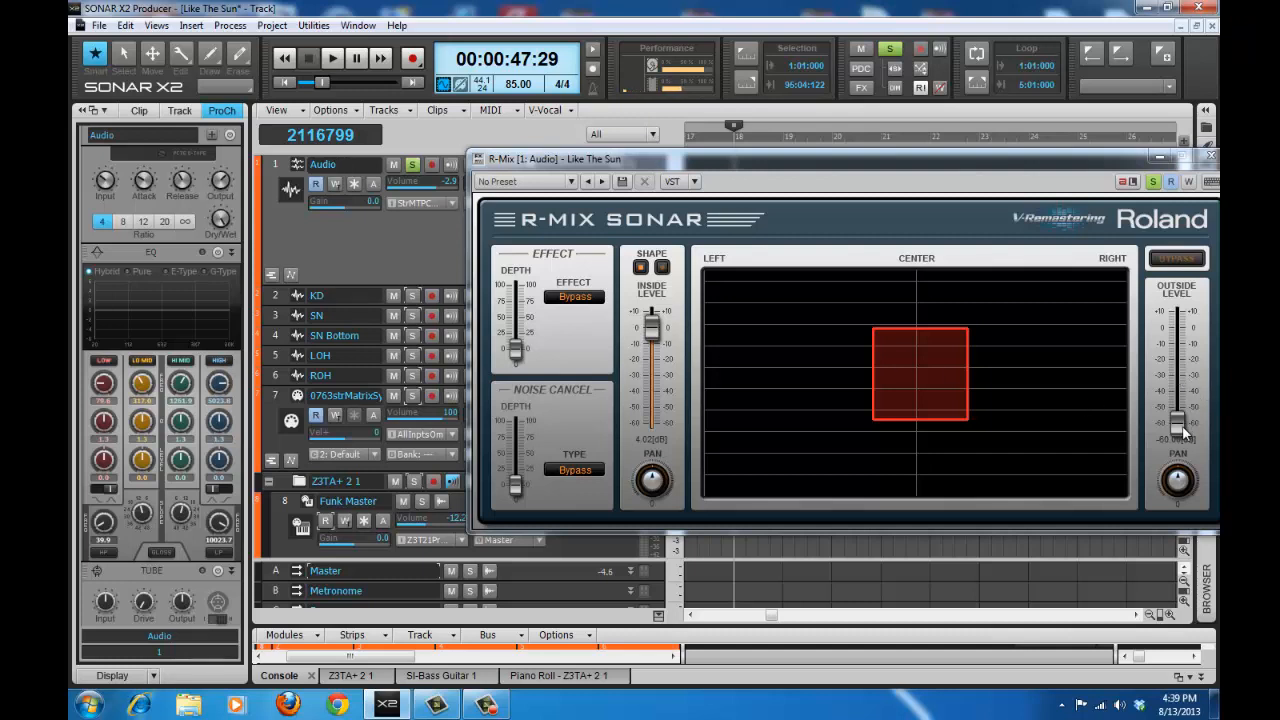
Raise the outside level to 4.02 dB and lower the inside level to -60 dB while auditioning the song
{"action": "left_click_drag", "start_coordinate": [1185, 430], "coordinate": [1188, 313]}
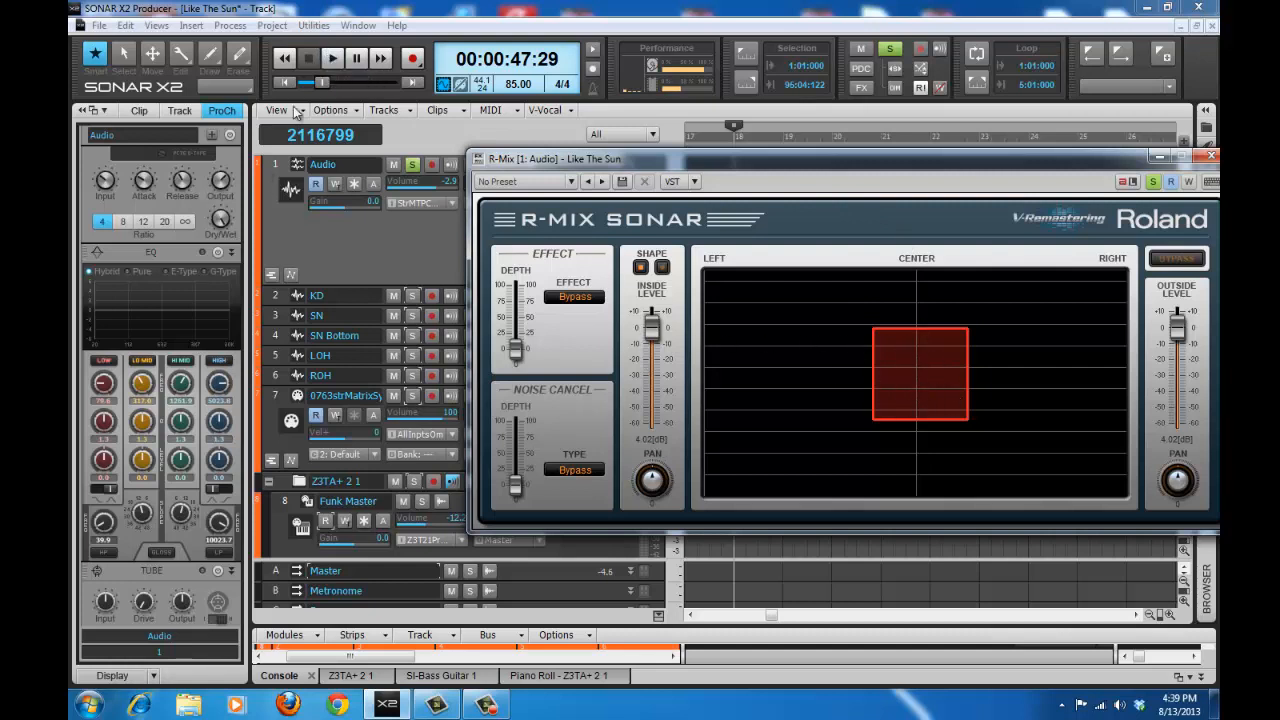
{"action": "left_click", "coordinate": [318, 57]}
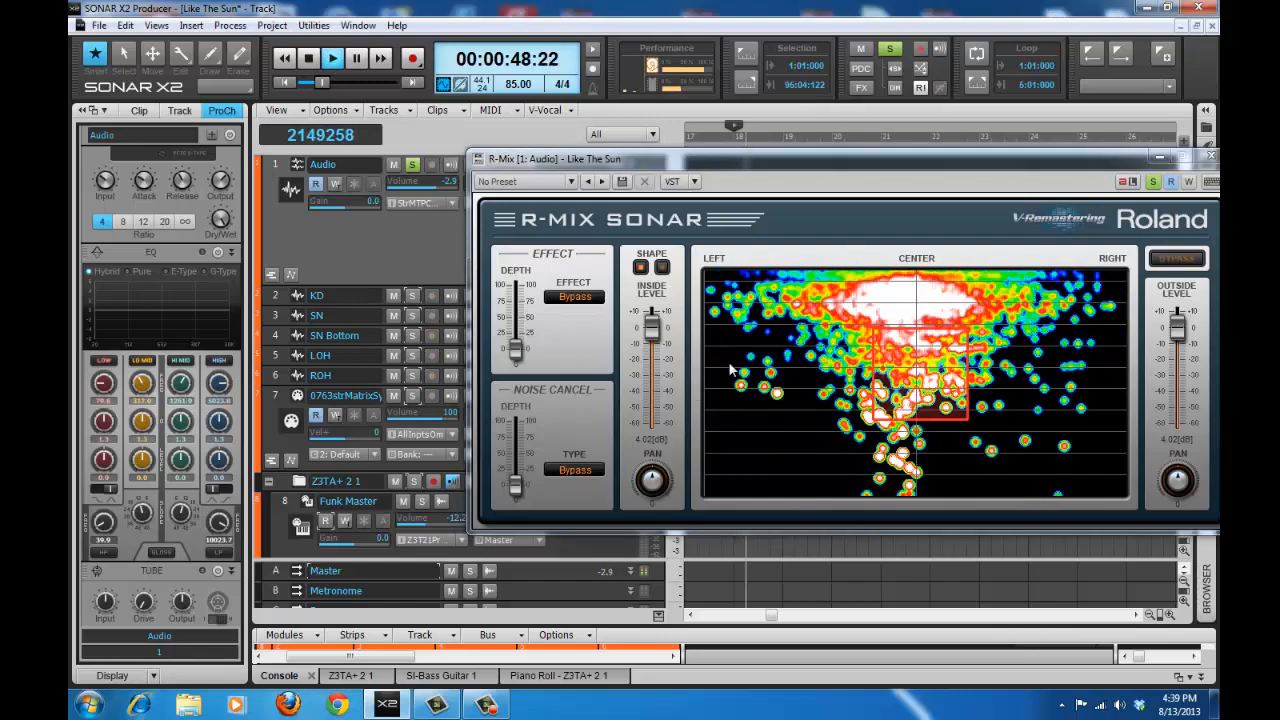
{"action": "left_click_drag", "start_coordinate": [652, 330], "coordinate": [646, 447]}
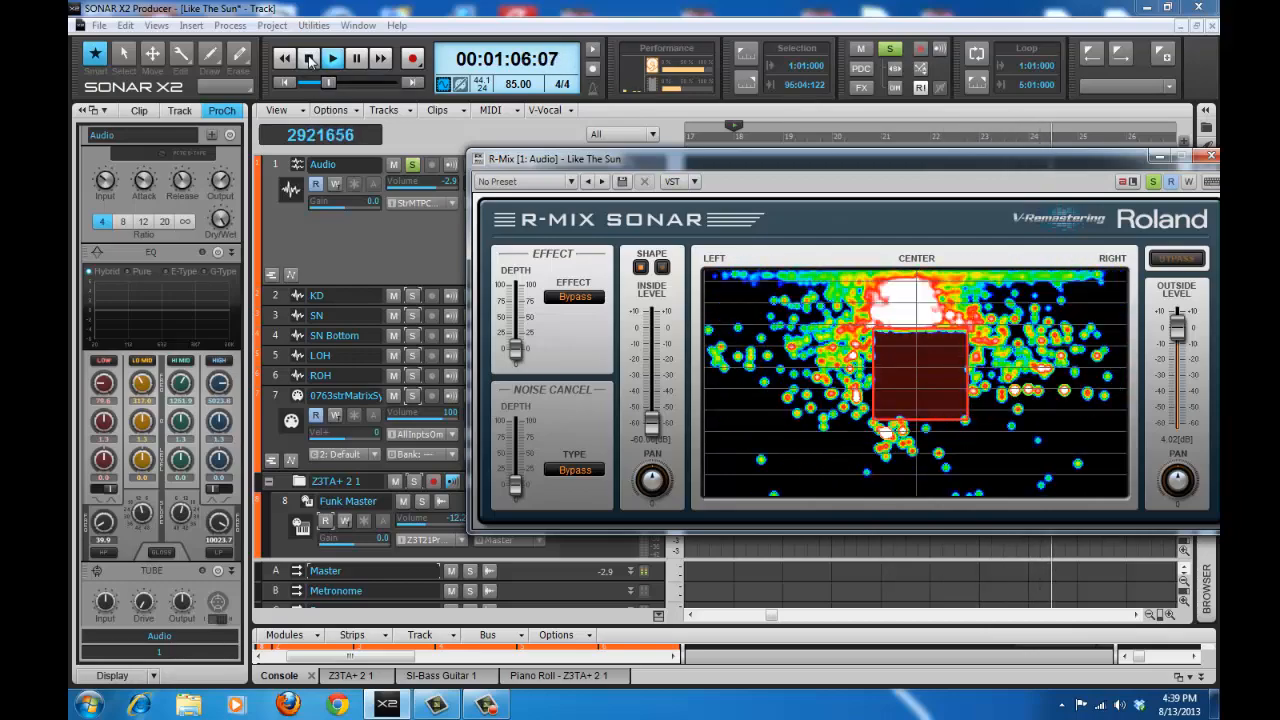
{"action": "left_click", "coordinate": [310, 60]}
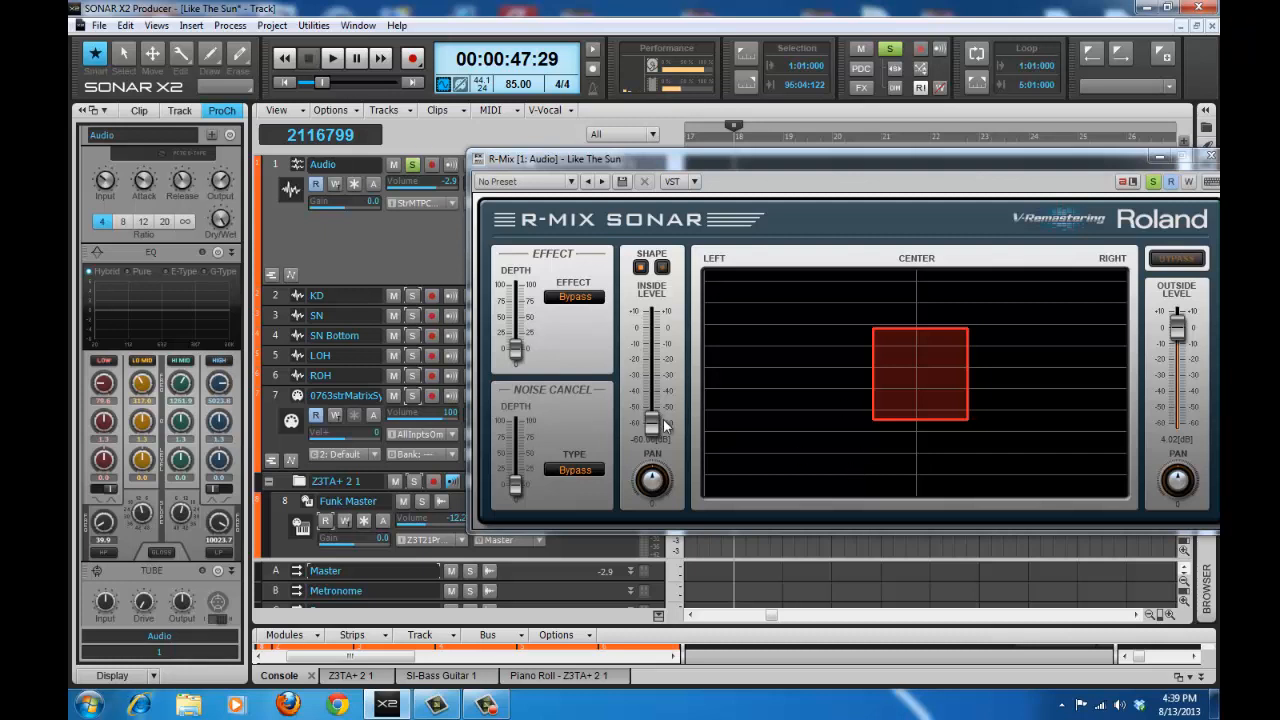
Raise the inside level to 4.02 dB and solo Track 16, moving the R-Mix window out of the way
{"action": "left_click_drag", "start_coordinate": [667, 425], "coordinate": [659, 318]}
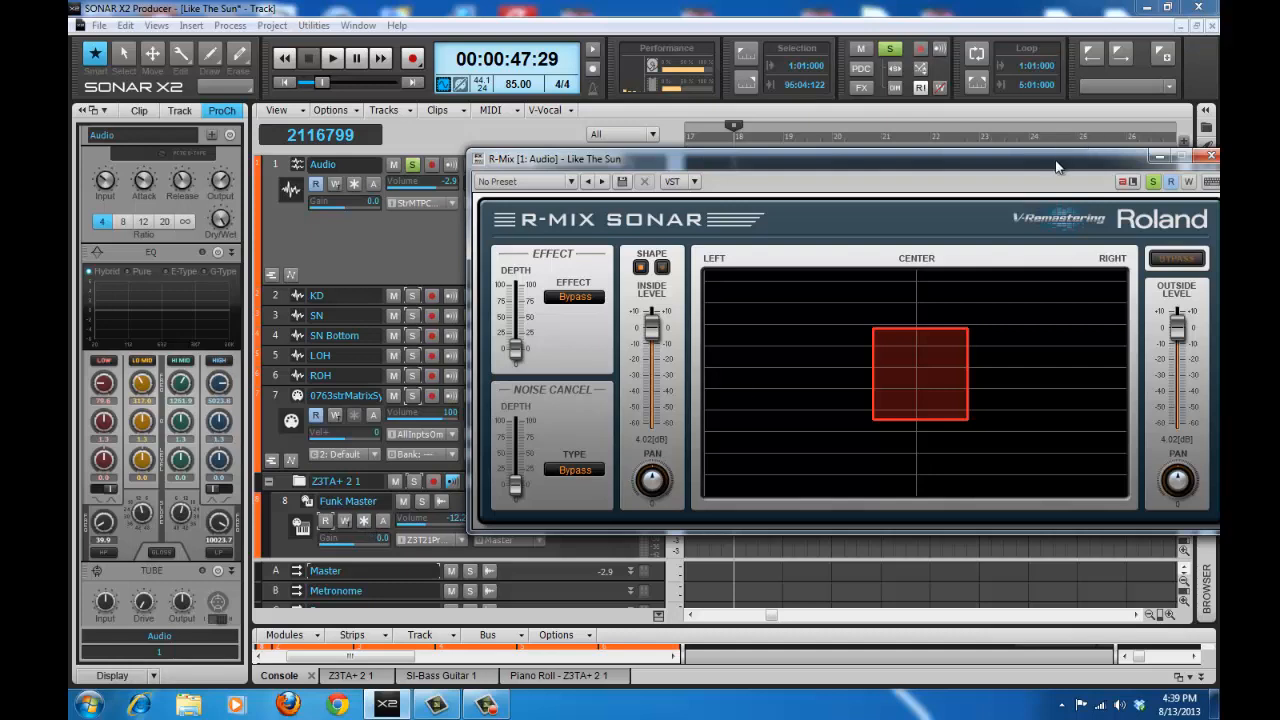
{"action": "left_click_drag", "start_coordinate": [1057, 167], "coordinate": [953, 170]}
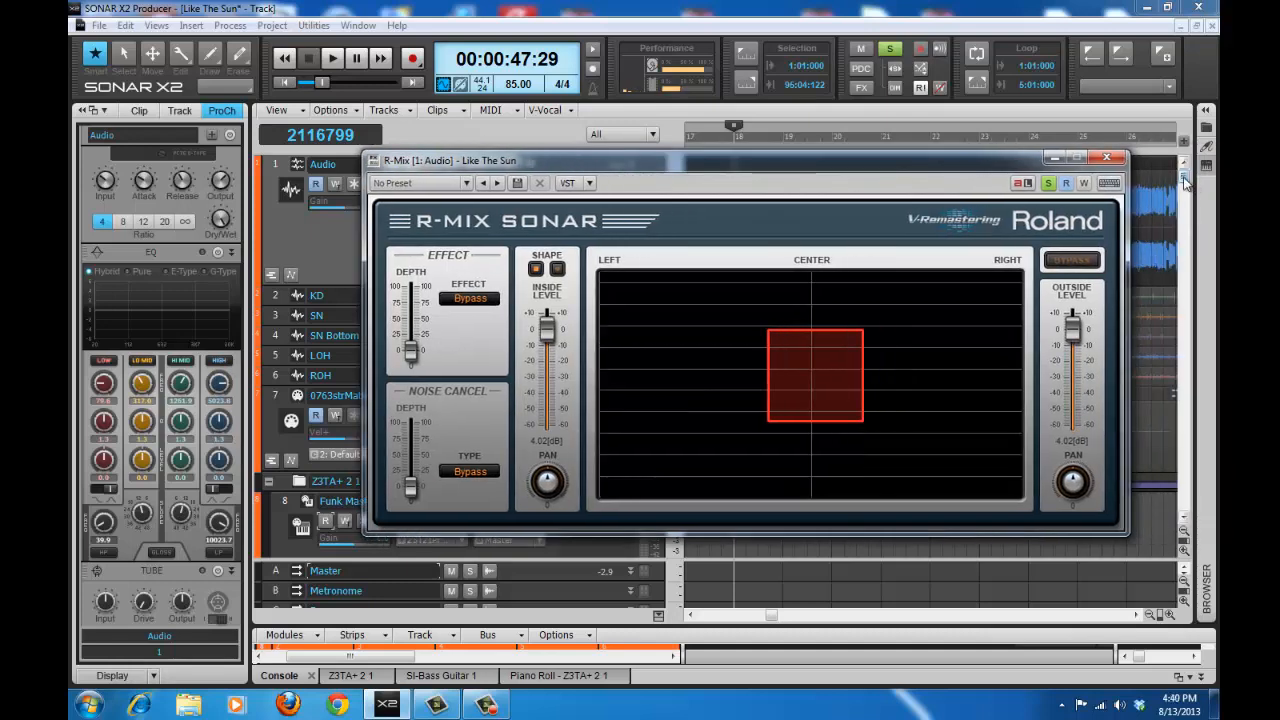
{"action": "left_click_drag", "start_coordinate": [1188, 182], "coordinate": [1216, 408]}
{"action": "left_click_drag", "start_coordinate": [715, 174], "coordinate": [912, 207]}
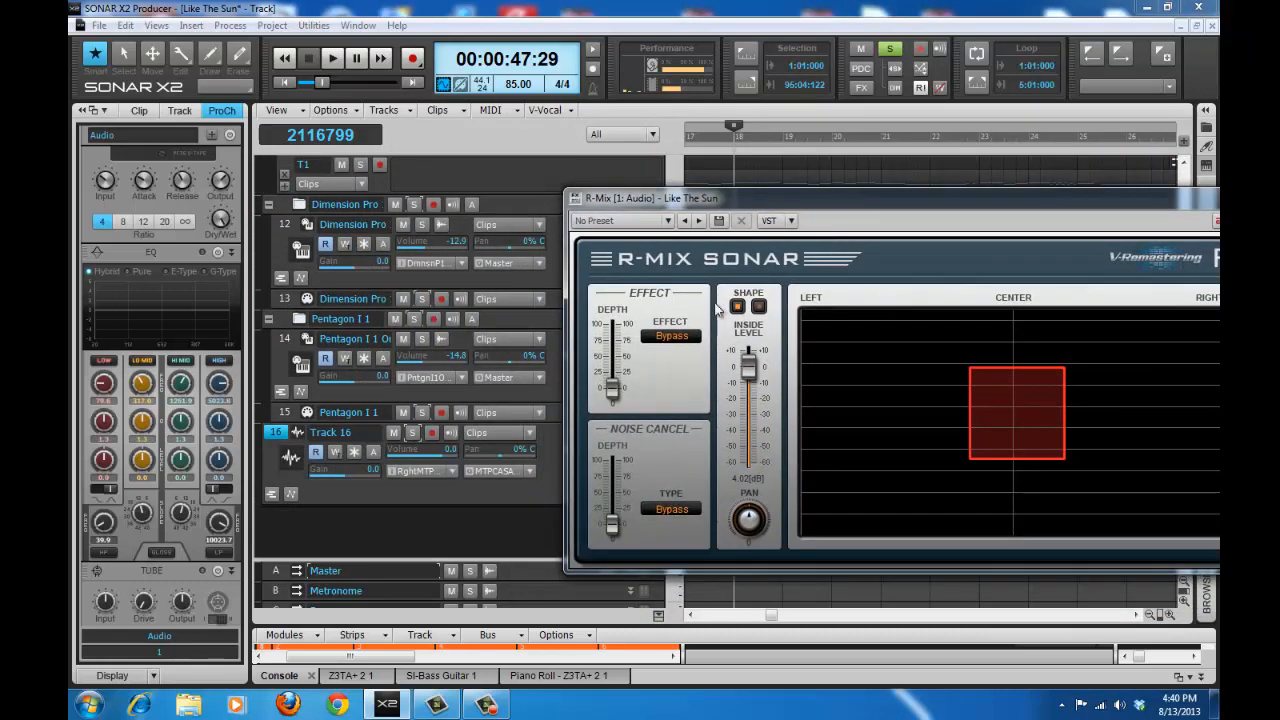
{"action": "left_click", "coordinate": [413, 434]}
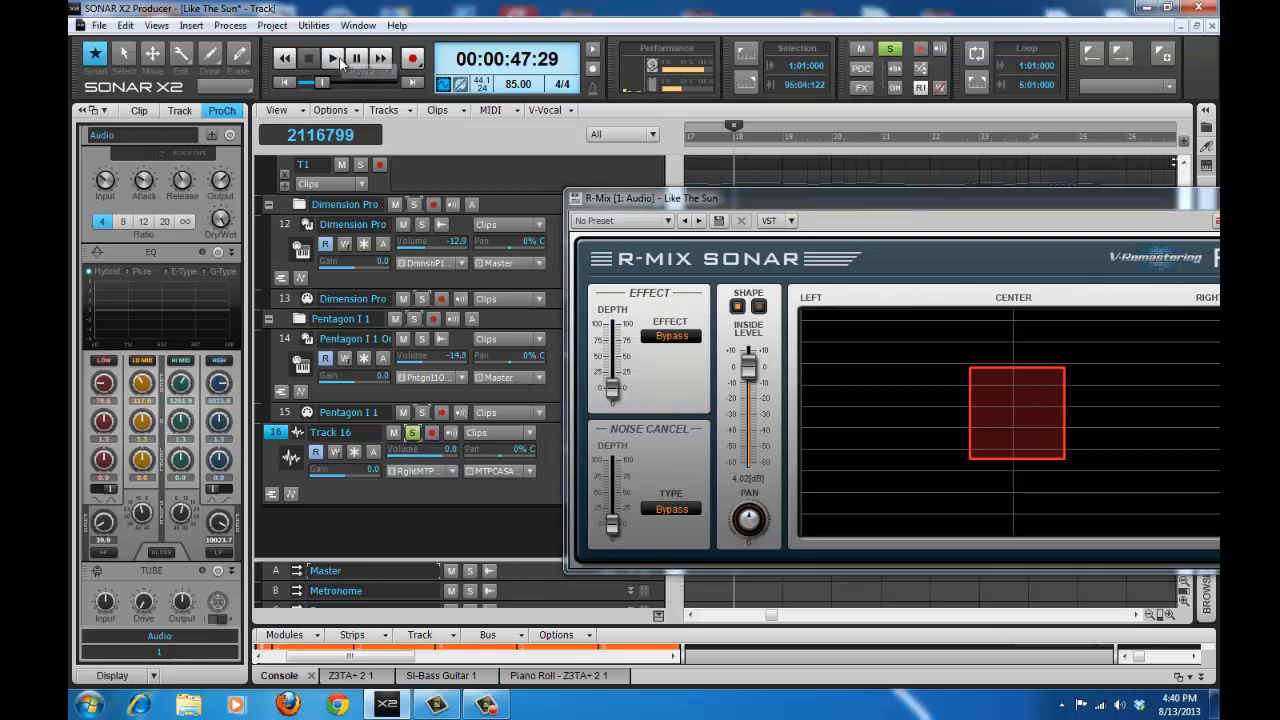
Move the R-Mix window back into full view and audition the soloed tracks while lowering the inside level to -60 dB
{"action": "left_click_drag", "start_coordinate": [828, 214], "coordinate": [613, 169]}
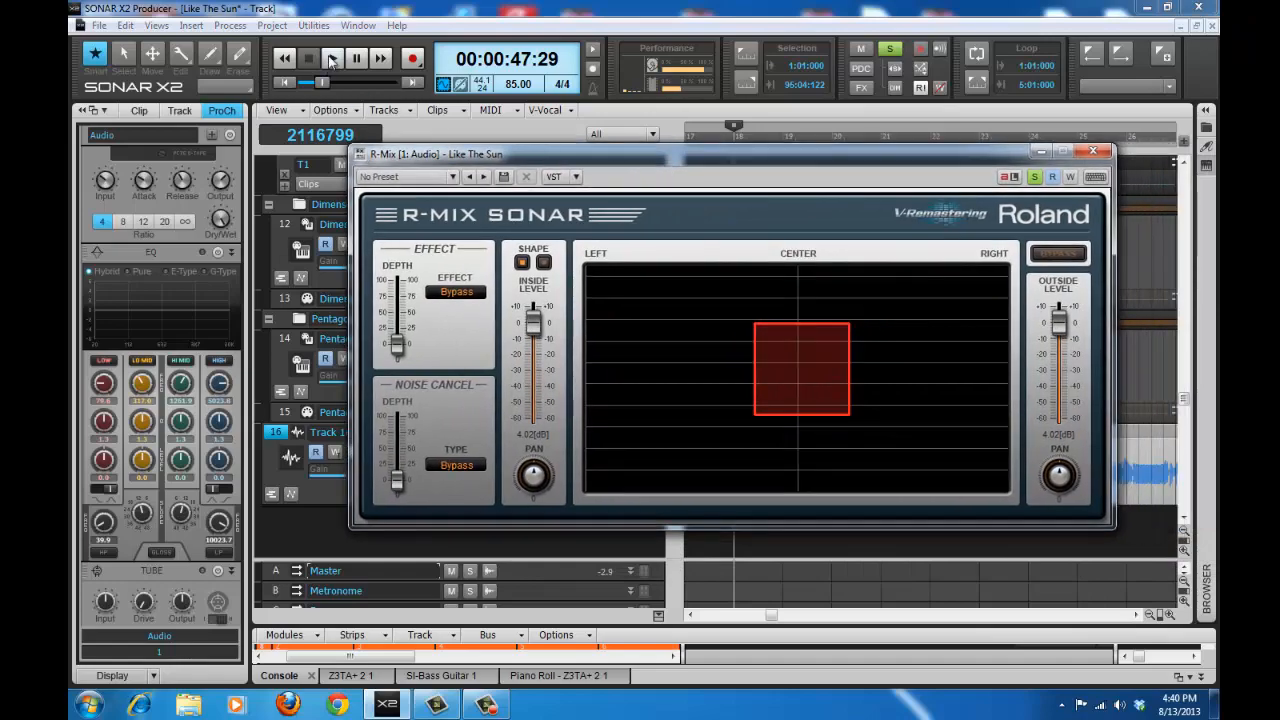
{"action": "left_click", "coordinate": [332, 58]}
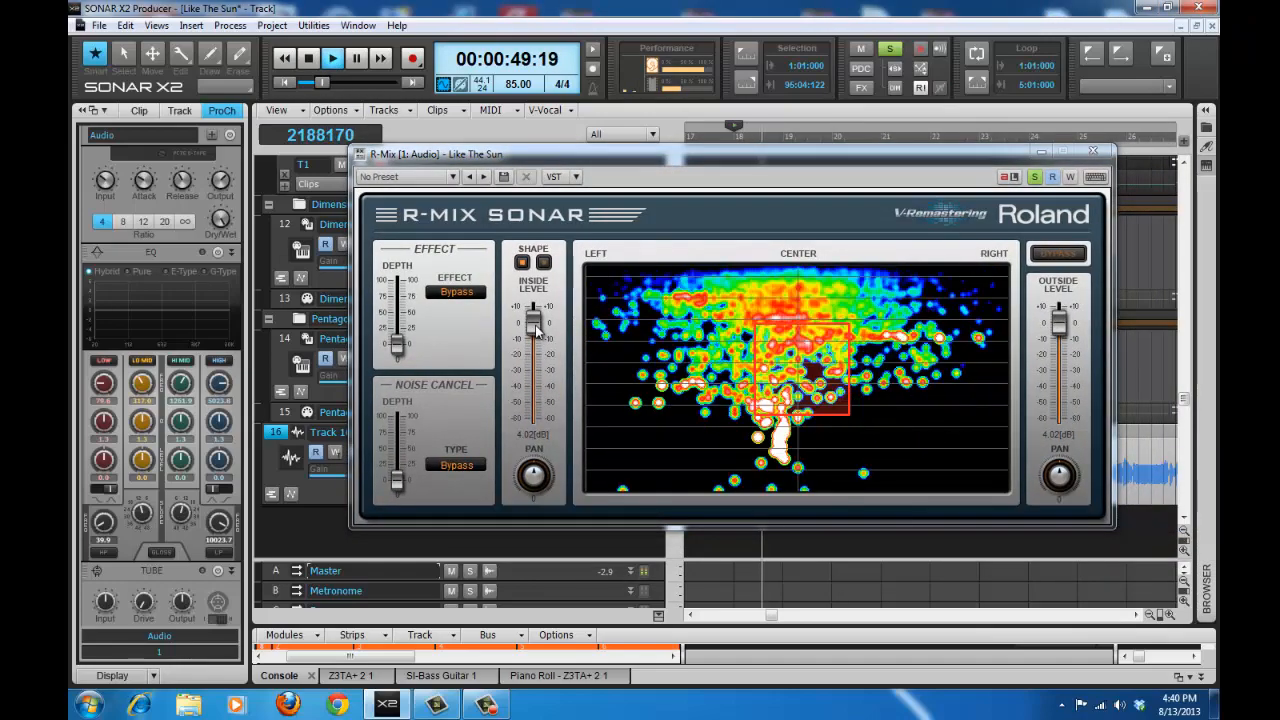
{"action": "left_click_drag", "start_coordinate": [537, 330], "coordinate": [533, 448]}
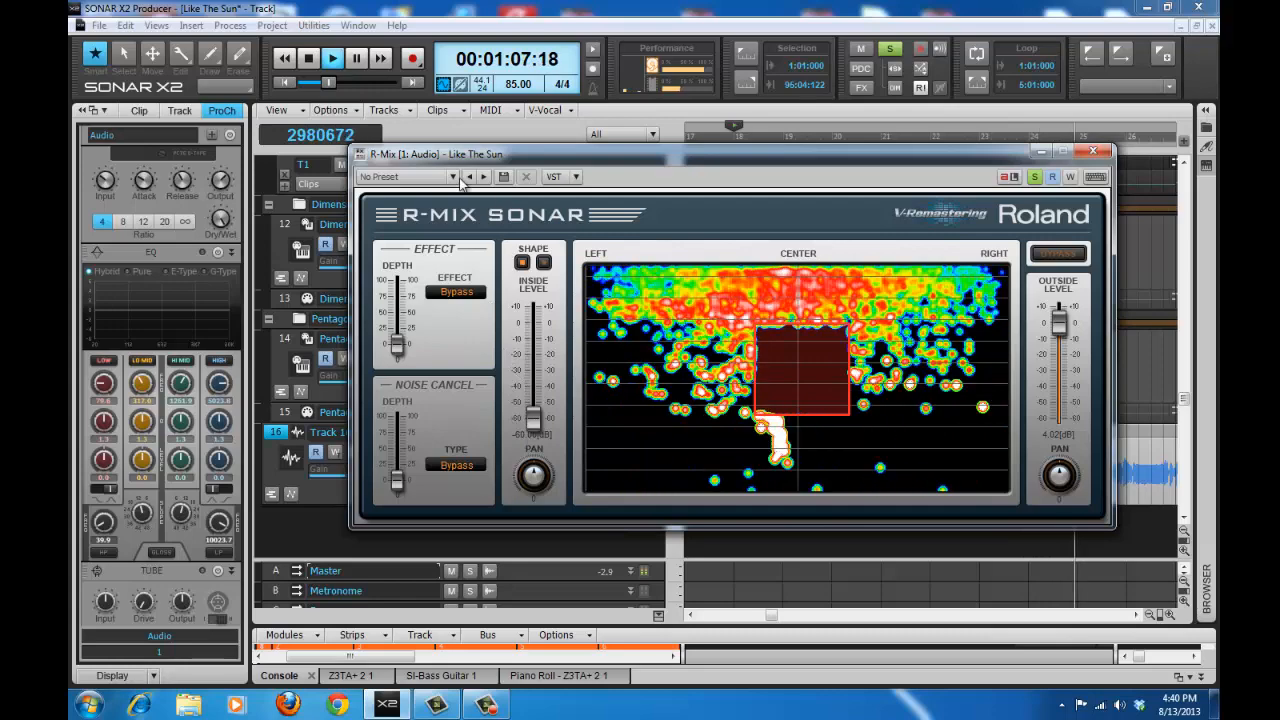
{"action": "left_click", "coordinate": [311, 57]}
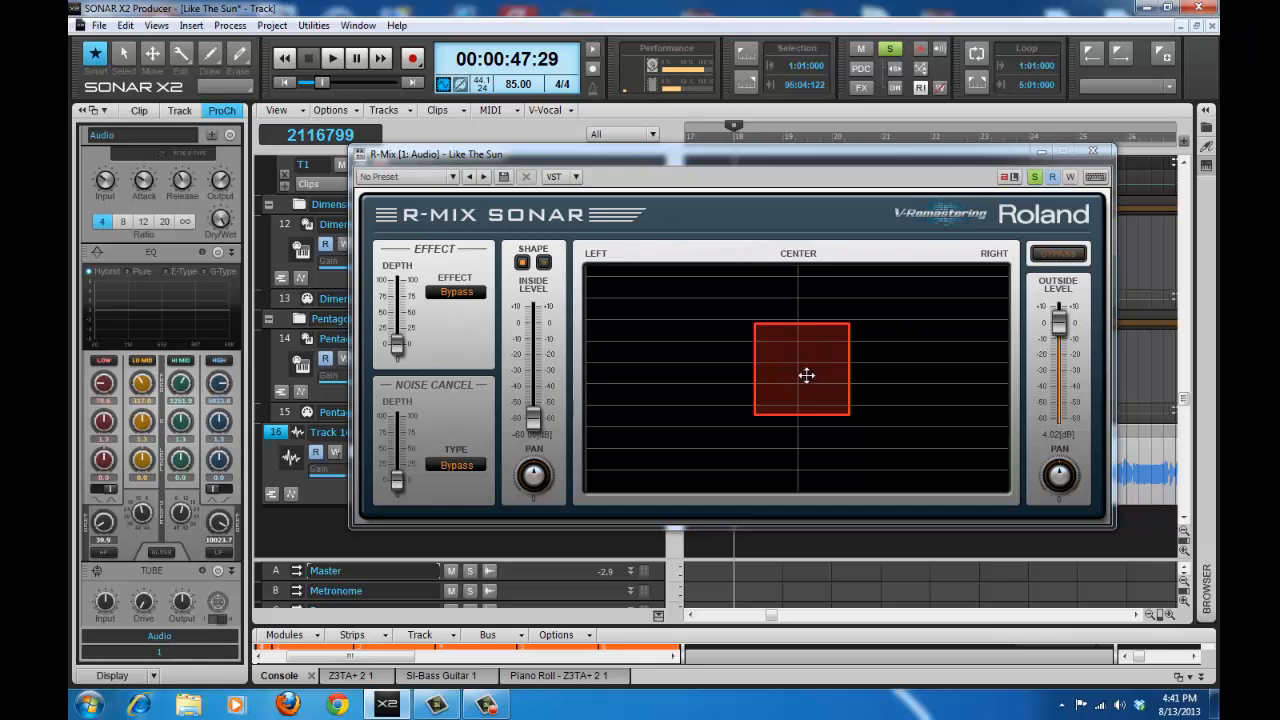
Move the selection to the left of the stereo field, slightly higher in frequency, and raise the inside level to -4.70 dB
{"action": "left_click_drag", "start_coordinate": [805, 372], "coordinate": [705, 354]}
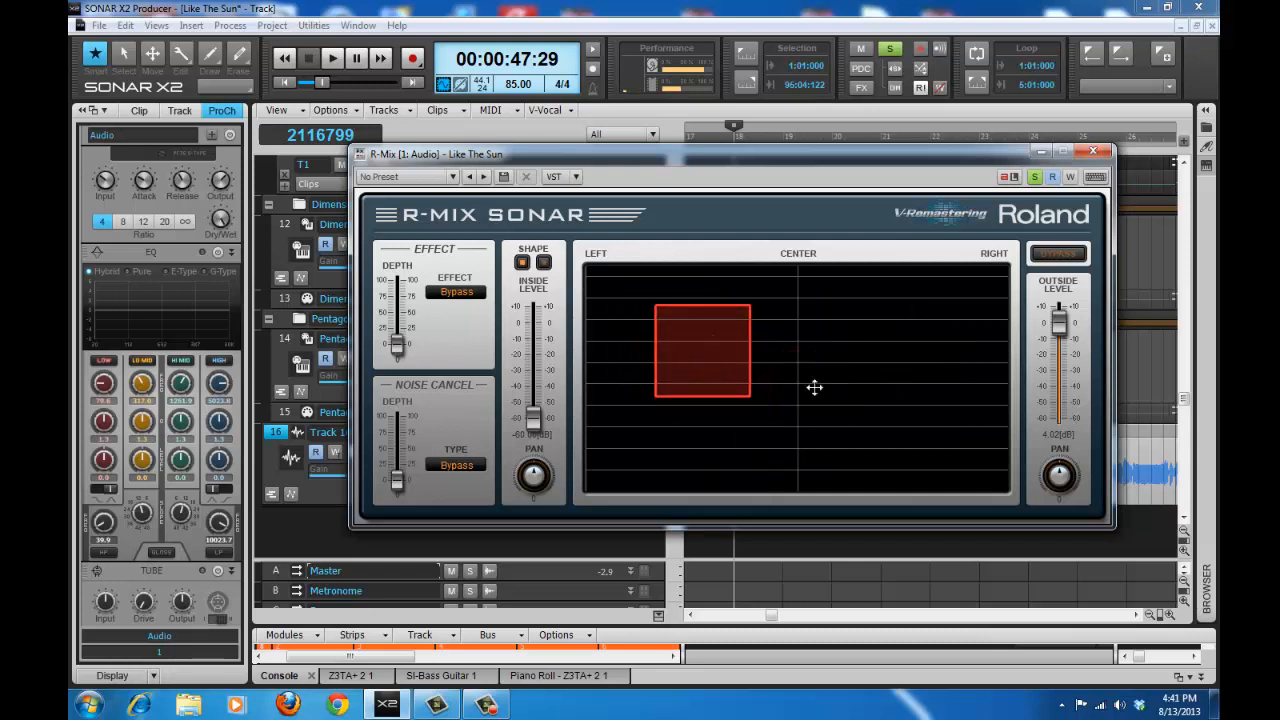
{"action": "left_click_drag", "start_coordinate": [533, 418], "coordinate": [541, 338]}
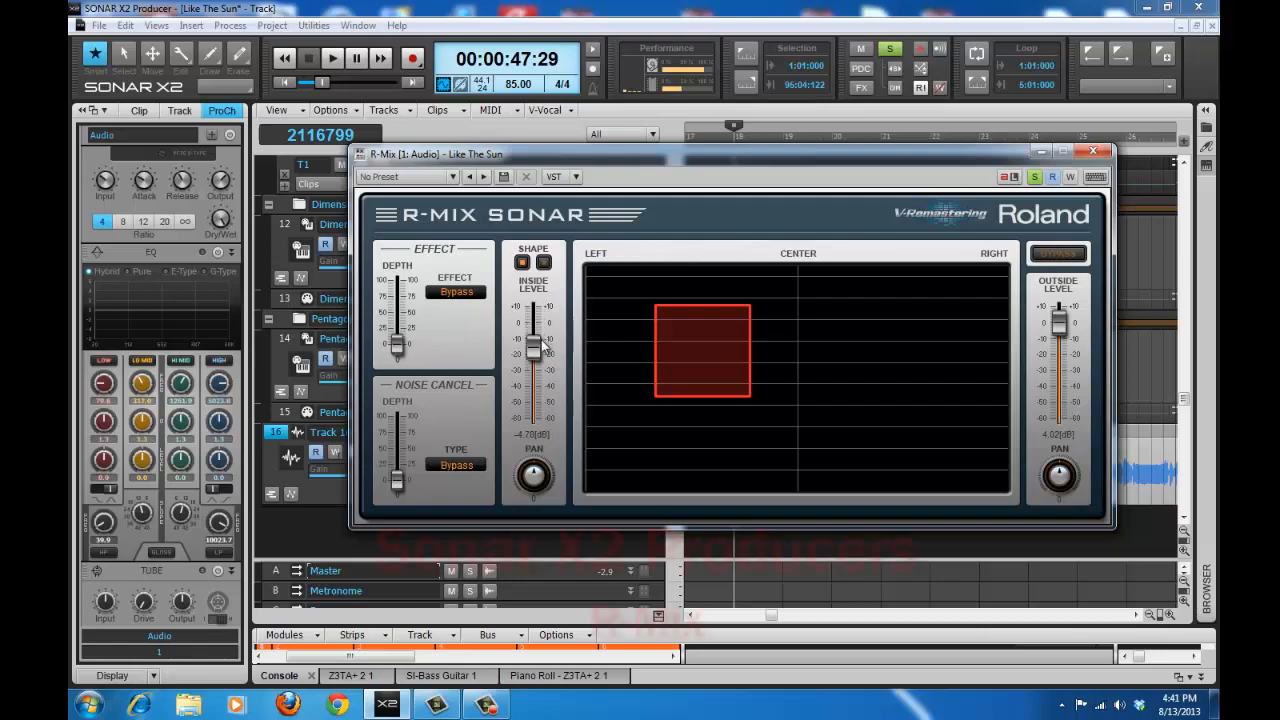